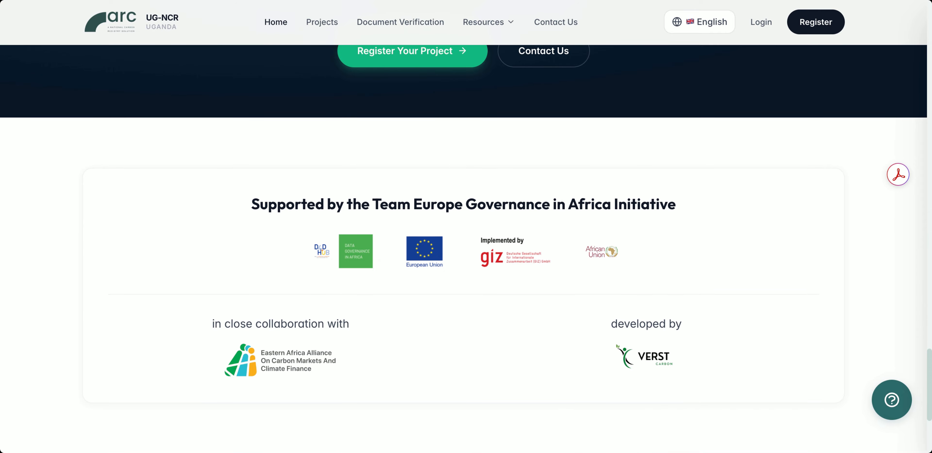
pyautogui.scroll(1, 463, 249)
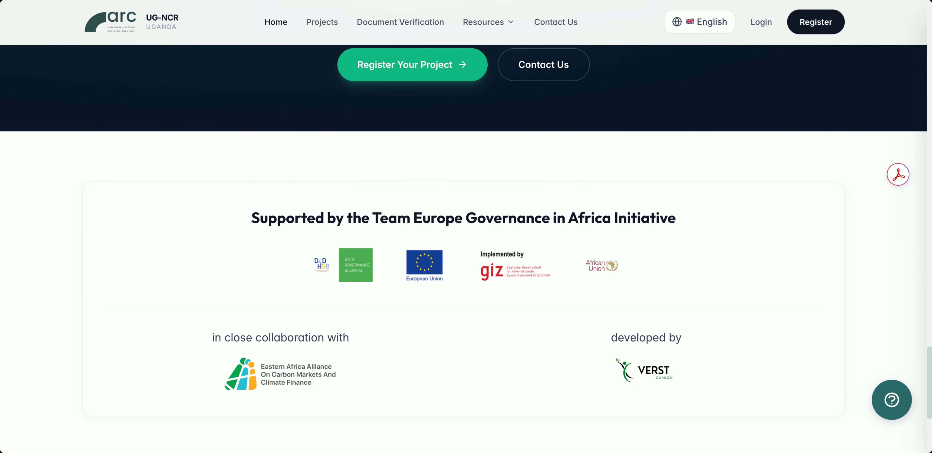
# Open the public projects listing and view the details of the Lake Victoria Blue Carbon & Mangrove Restoration Initiative.
pyautogui.click(319, 25)
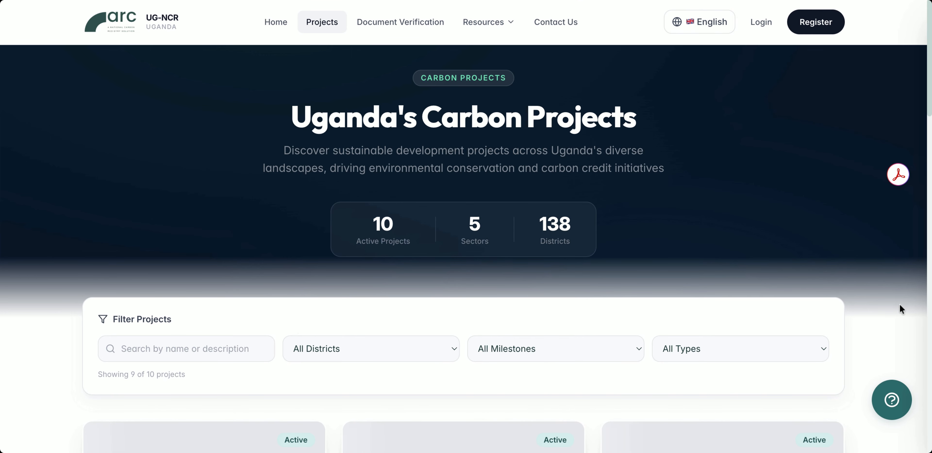
pyautogui.scroll(-4, 899, 303)
pyautogui.scroll(-4, 900, 303)
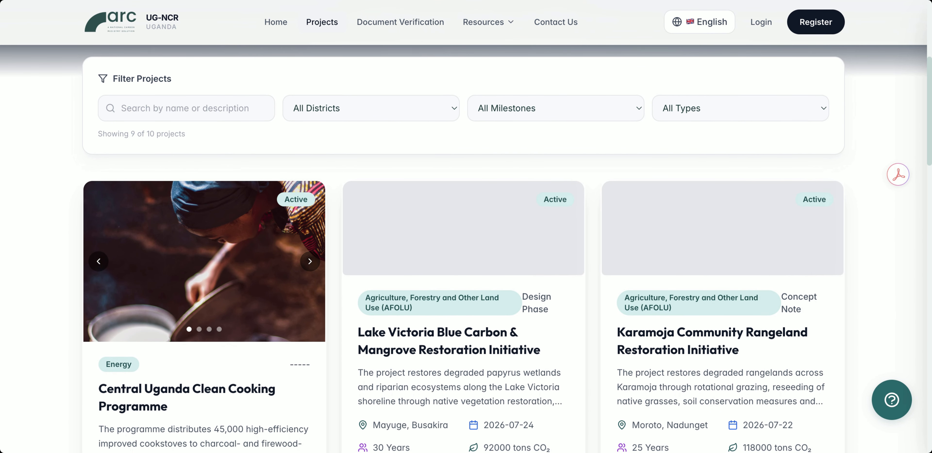
pyautogui.scroll(-3, 575, 384)
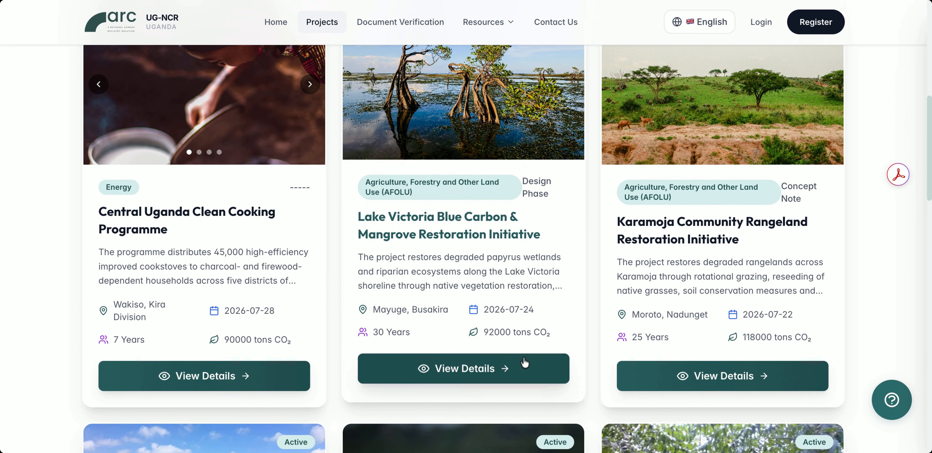
pyautogui.click(524, 365)
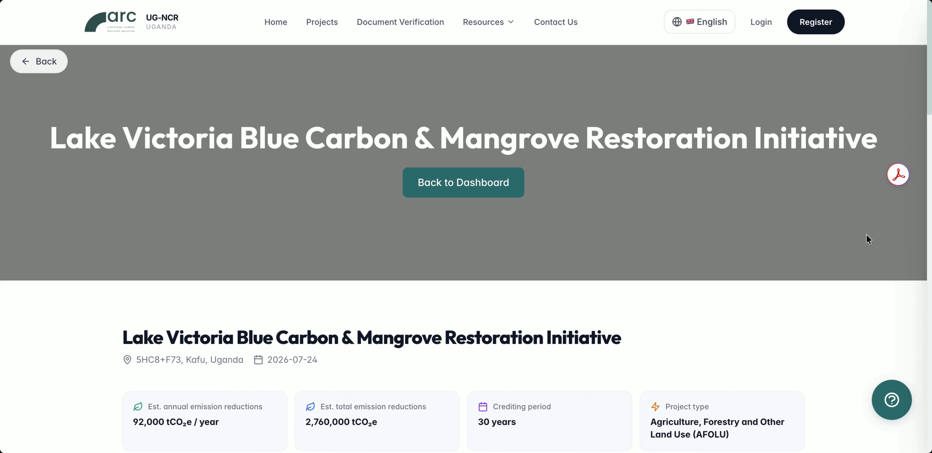
# Examine the project's emission figures, gallery, technical specifications, description, grievance section, and SDG goals and co-benefits.
pyautogui.scroll(-2, 866, 304)
pyautogui.scroll(-1, 865, 299)
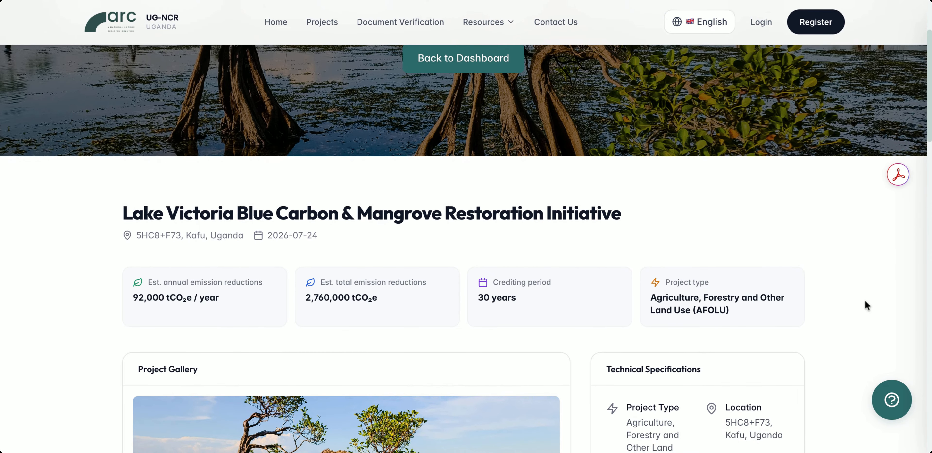
pyautogui.scroll(-3, 865, 300)
pyautogui.scroll(-8, 857, 358)
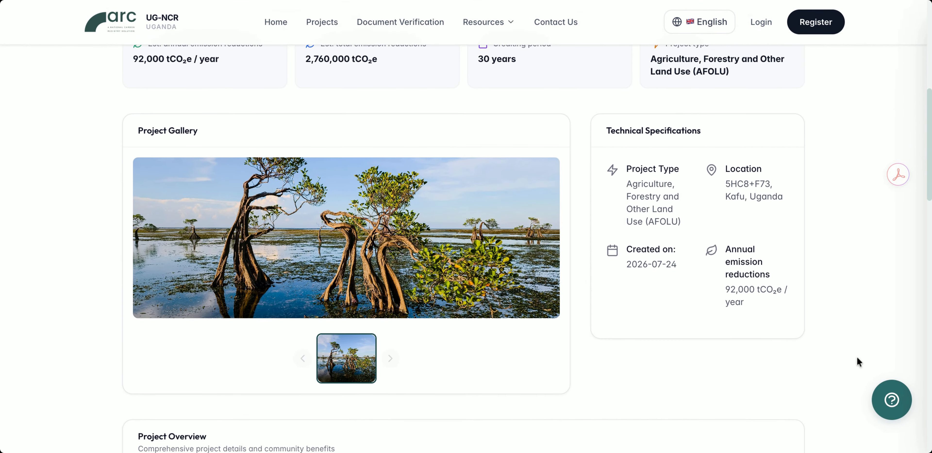
pyautogui.scroll(-6, 858, 361)
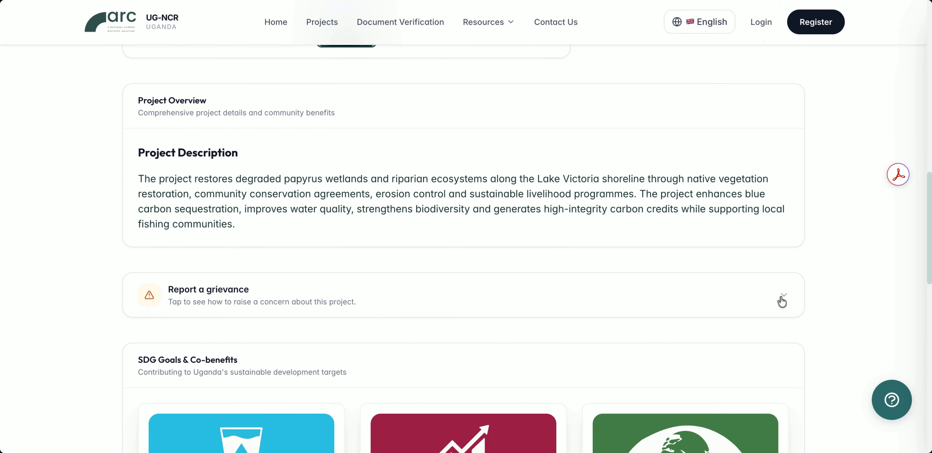
pyautogui.click(782, 301)
pyautogui.click(783, 300)
pyautogui.scroll(-10, 829, 303)
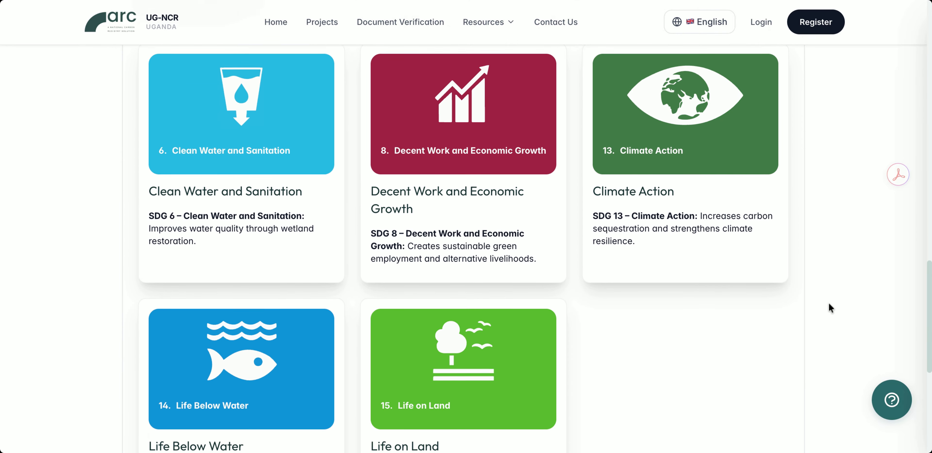
pyautogui.scroll(-4, 829, 303)
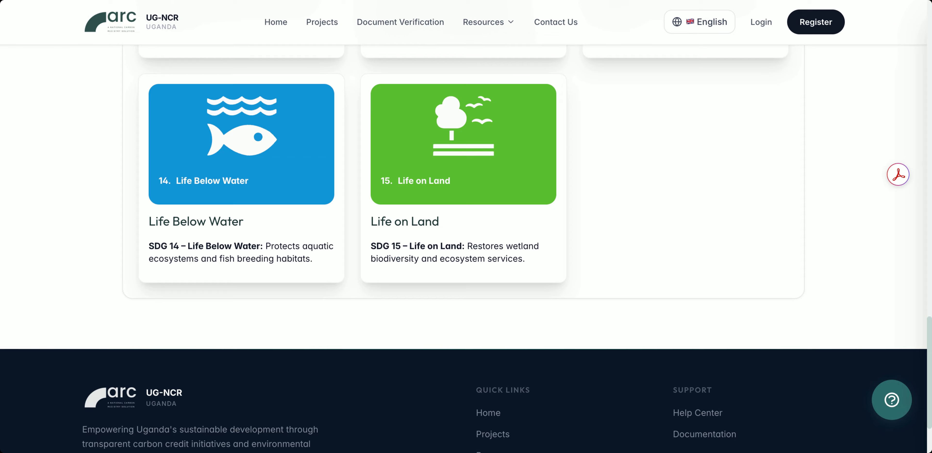
# Submit a document verification request for a Letter of Approval using its pasted serial number.
pyautogui.click(380, 23)
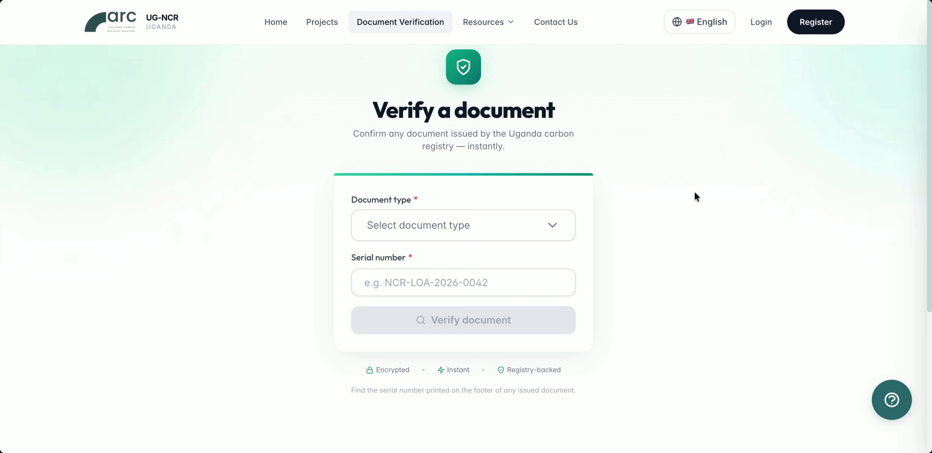
pyautogui.click(550, 231)
pyautogui.click(447, 284)
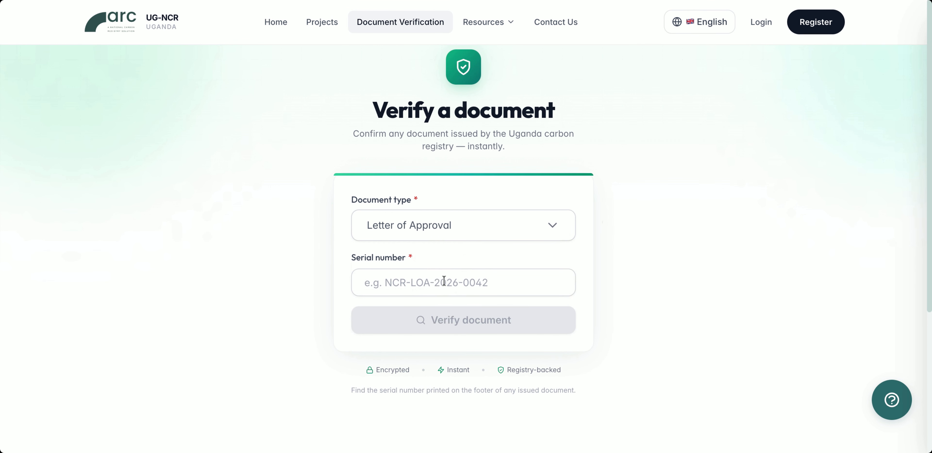
pyautogui.click(444, 281)
pyautogui.hotkey('ctrl', 'v')
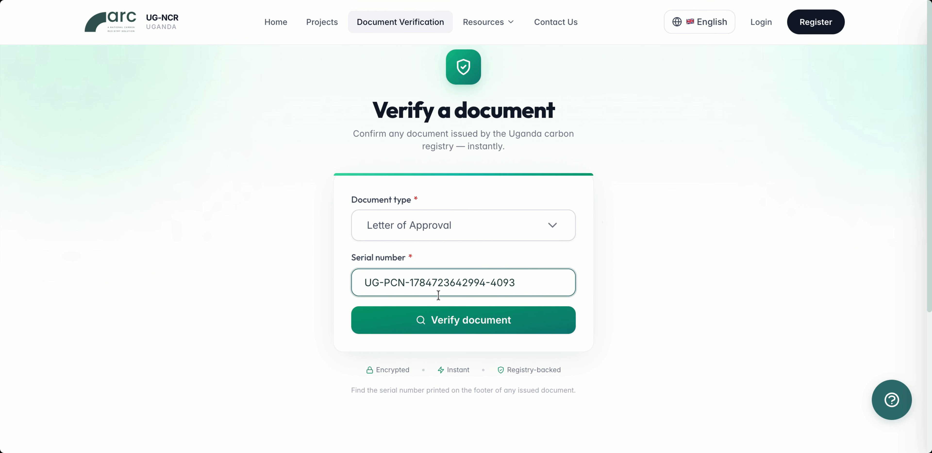
pyautogui.click(471, 320)
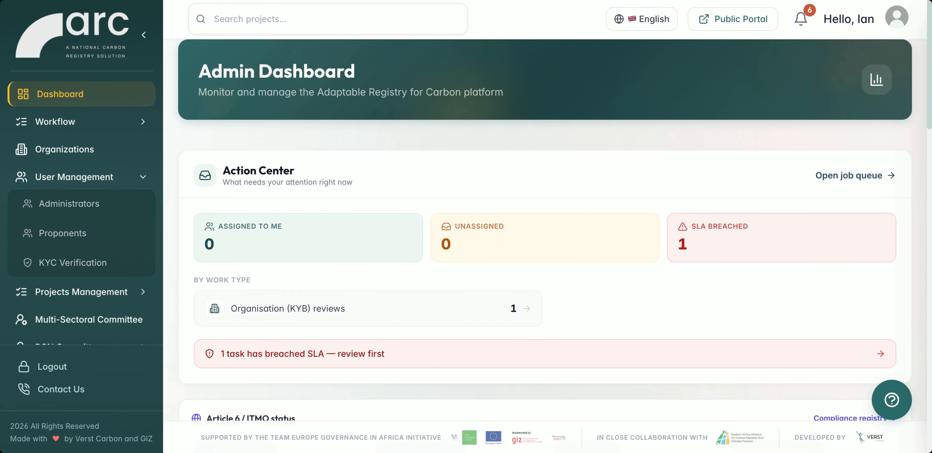
# Examine the Admin Dashboard's ITMO status, project totals, sector chart, user insights, organization reviews and project density map.
pyautogui.scroll(-6, 387, 170)
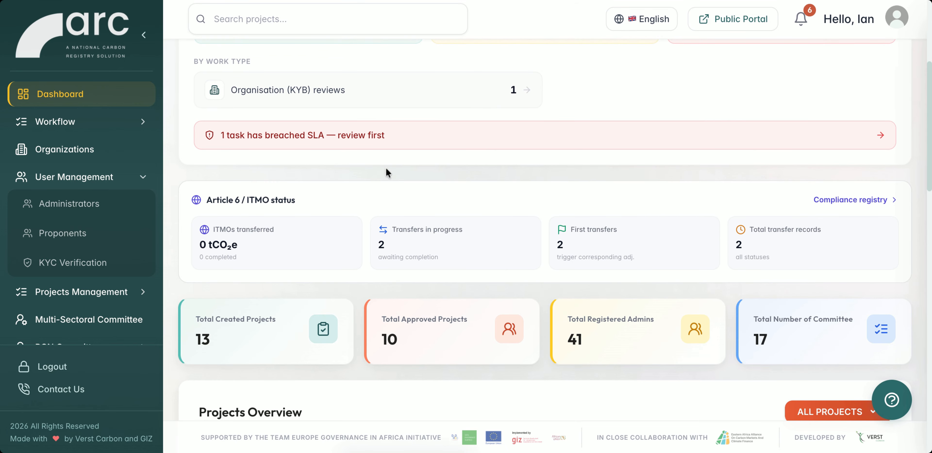
pyautogui.scroll(-7, 387, 171)
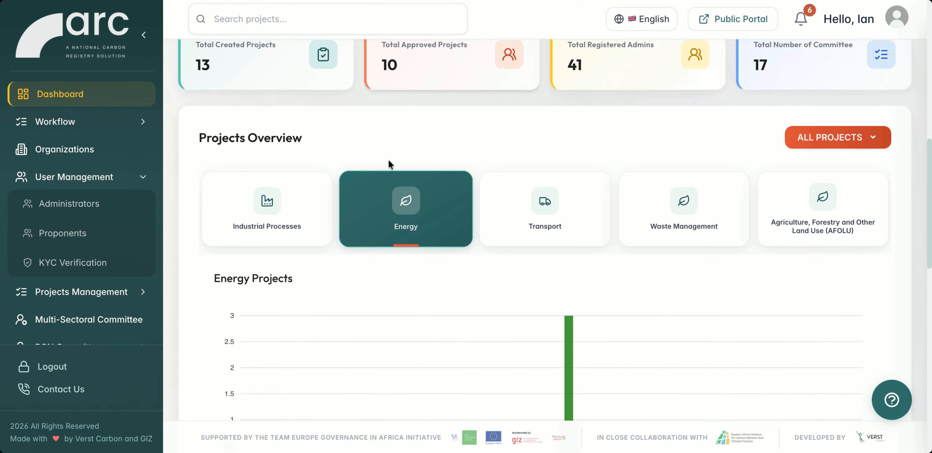
pyautogui.scroll(-8, 389, 162)
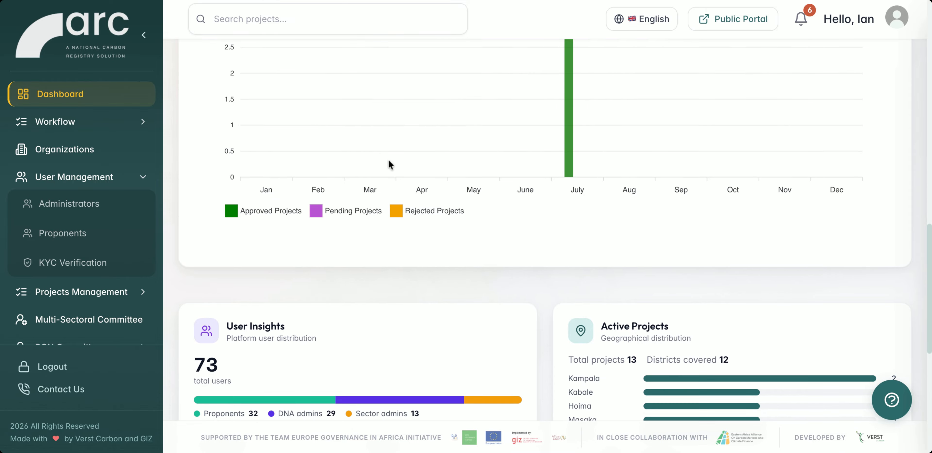
pyautogui.scroll(-4, 412, 165)
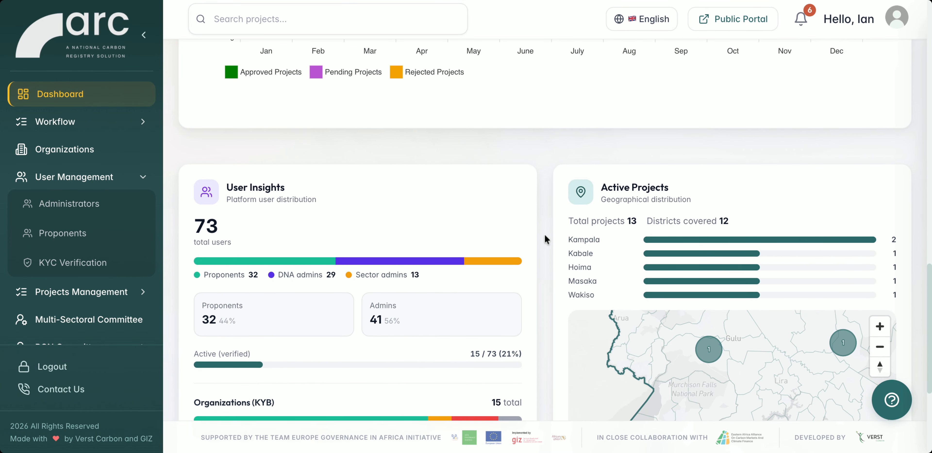
pyautogui.scroll(-6, 541, 262)
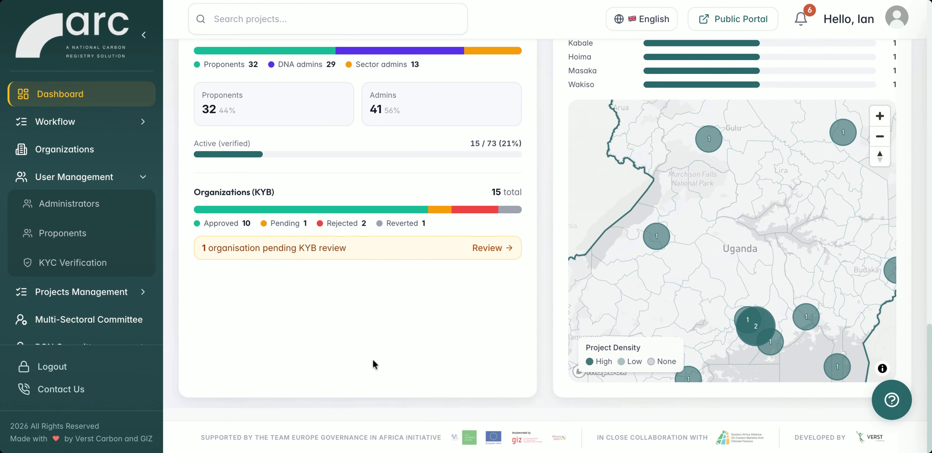
# Open the system's Role Configuration page and view the Create New Role form, closing it without creating a role.
pyautogui.scroll(-8, 143, 331)
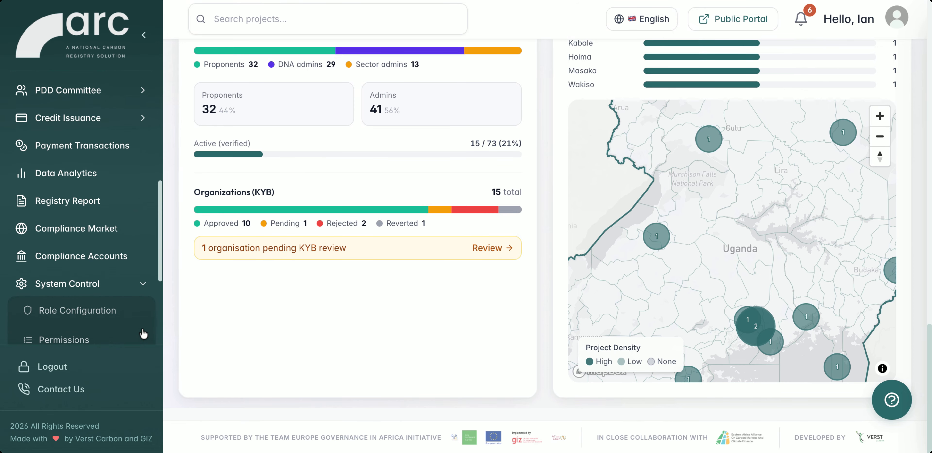
pyautogui.click(99, 318)
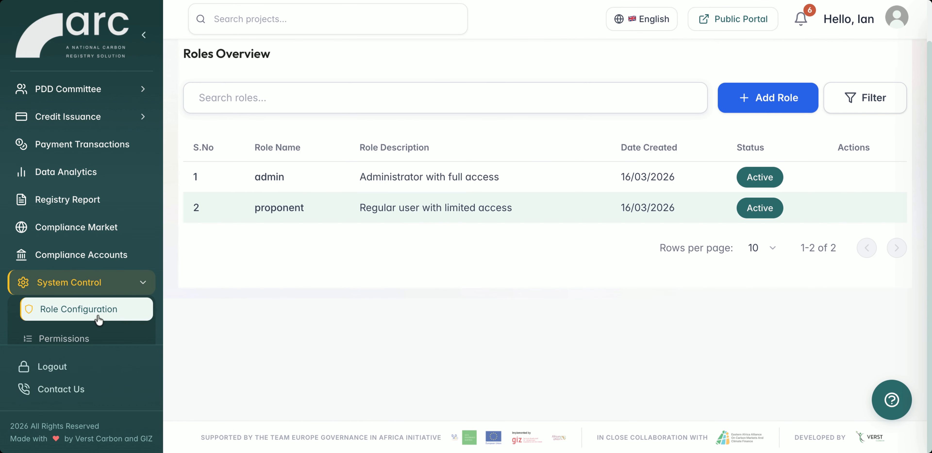
pyautogui.click(768, 104)
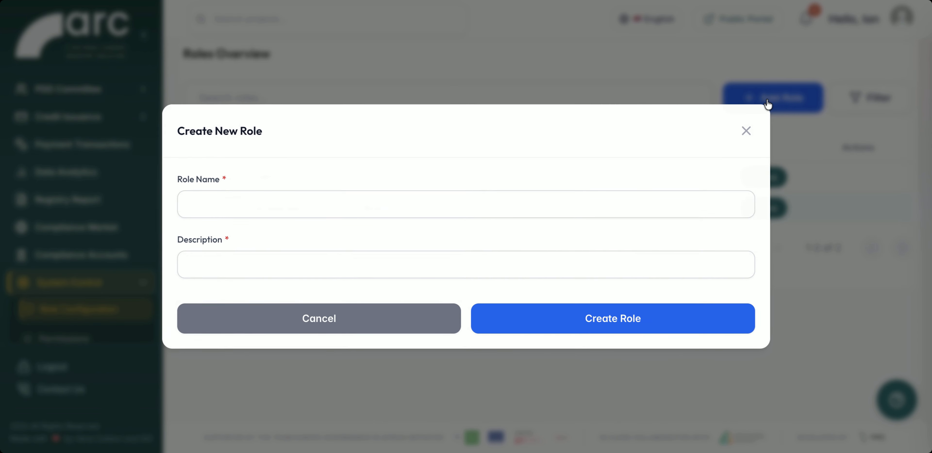
pyautogui.click(745, 130)
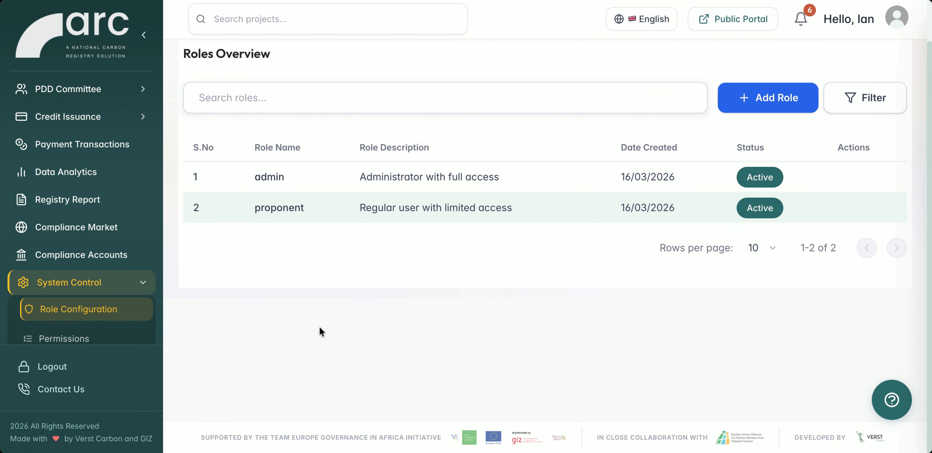
# Open the Permissions overview and review the User Management and Project Management permission groups.
pyautogui.click(89, 339)
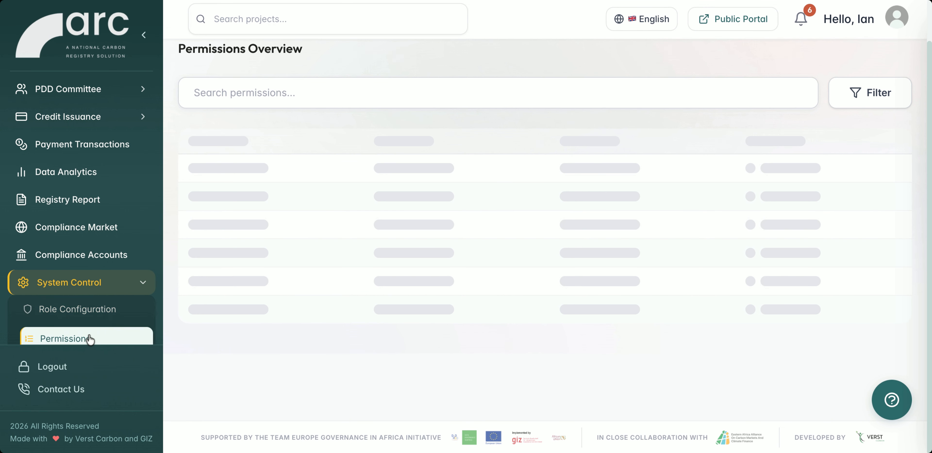
pyautogui.scroll(-8, 369, 234)
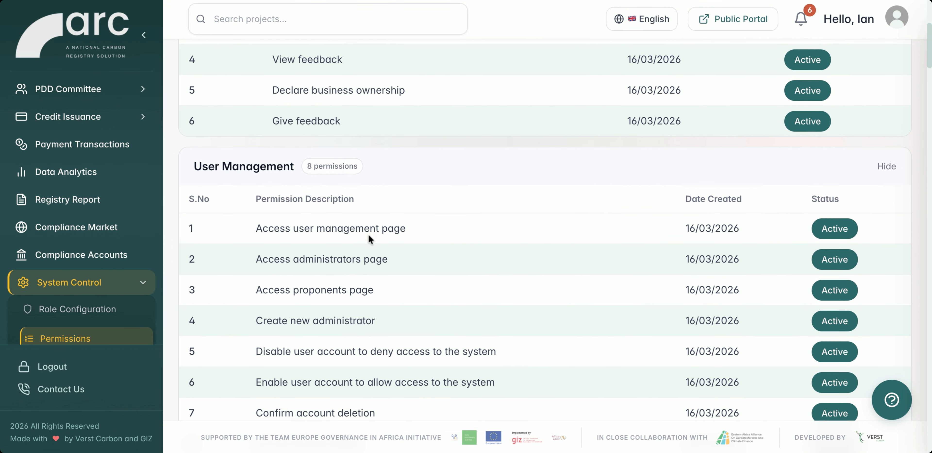
pyautogui.scroll(-8, 249, 254)
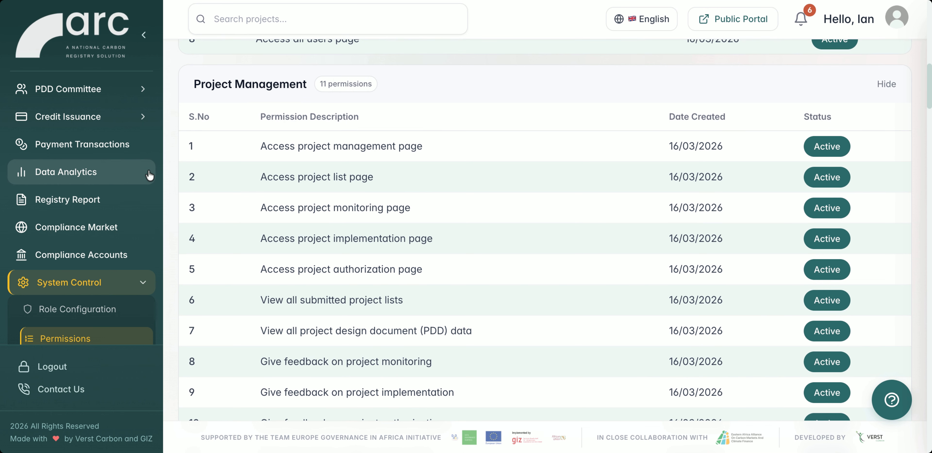
# Check the available role options in the Add Admin form for administrators, and close the form without submitting.
pyautogui.scroll(8, 96, 193)
pyautogui.click(77, 205)
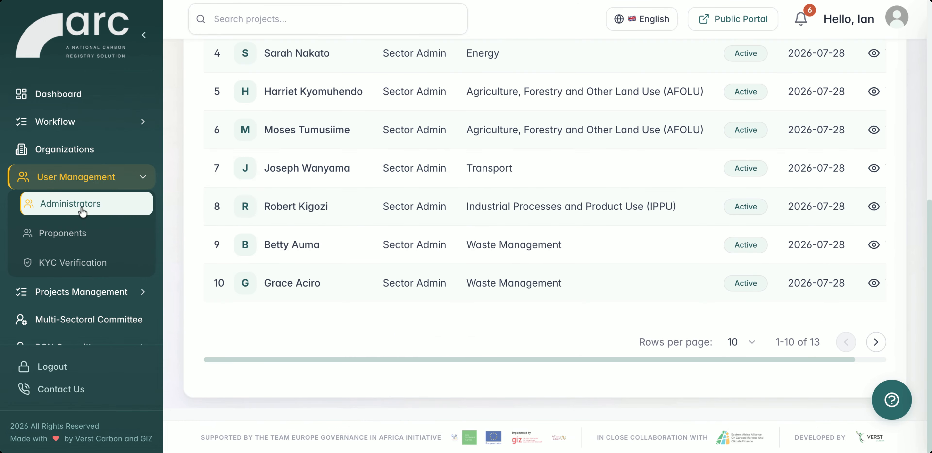
pyautogui.scroll(2, 620, 175)
pyautogui.scroll(5, 620, 175)
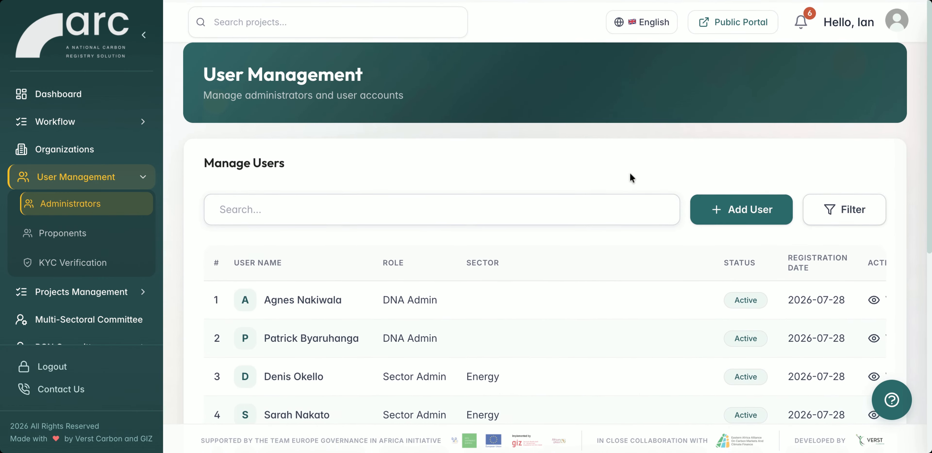
pyautogui.click(747, 206)
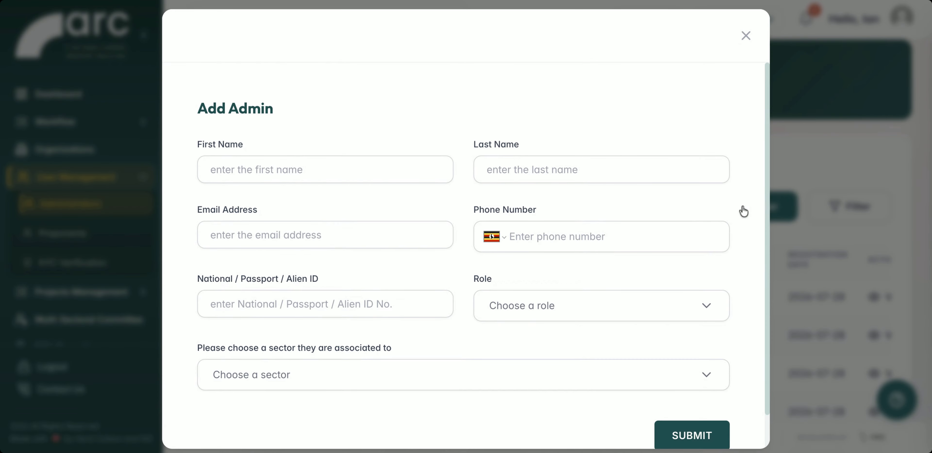
pyautogui.click(561, 308)
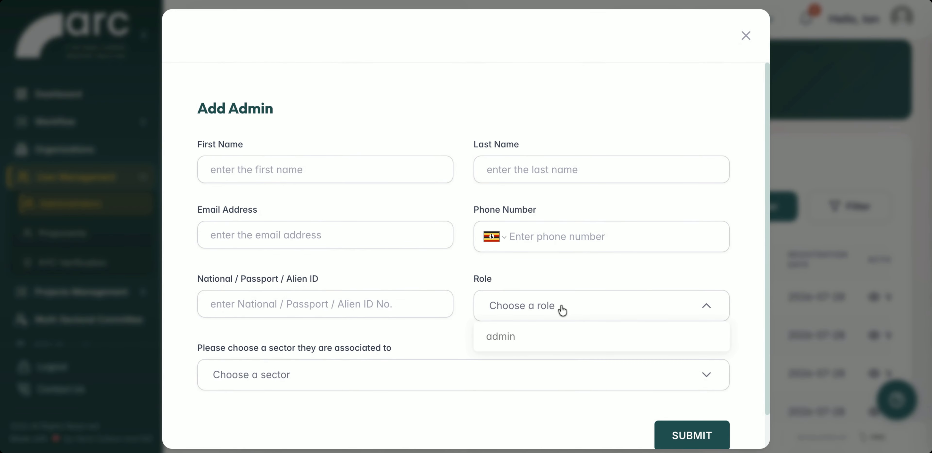
pyautogui.click(747, 36)
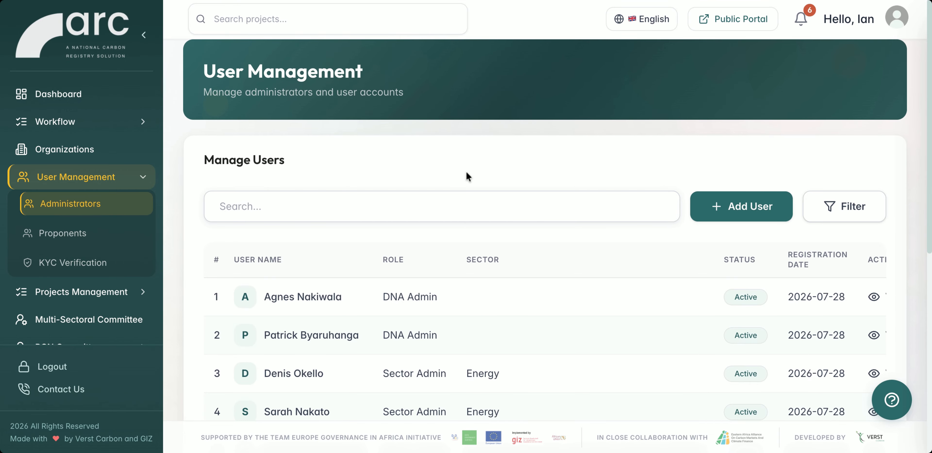
# Look over the remaining administrators and open Payment Settings to review the configured registry fees.
pyautogui.scroll(-10, 128, 296)
pyautogui.scroll(-5, 128, 297)
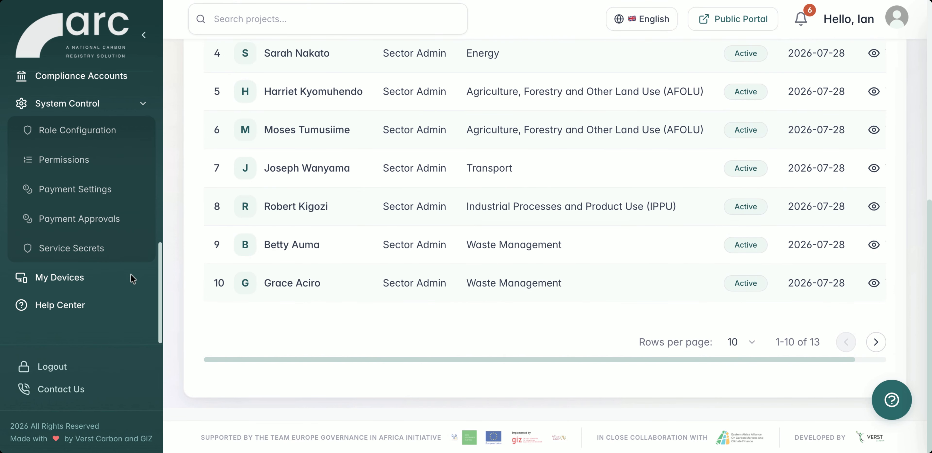
pyautogui.scroll(1, 108, 204)
pyautogui.click(69, 211)
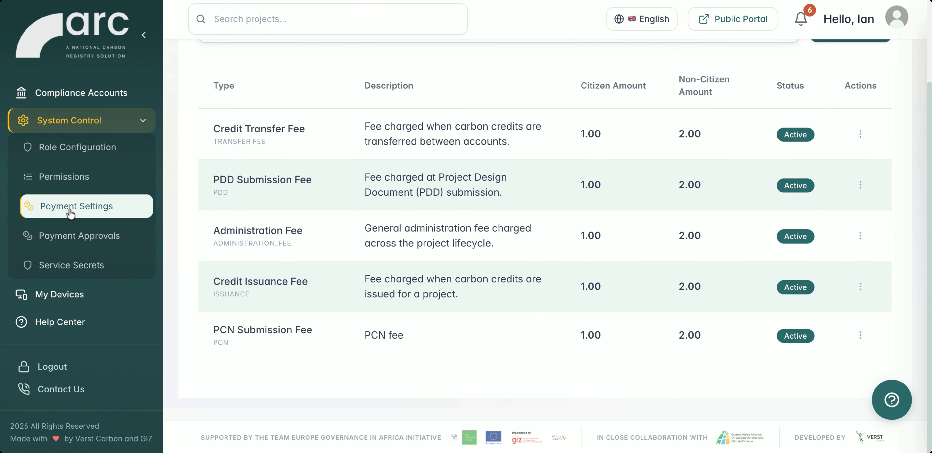
pyautogui.scroll(2, 414, 161)
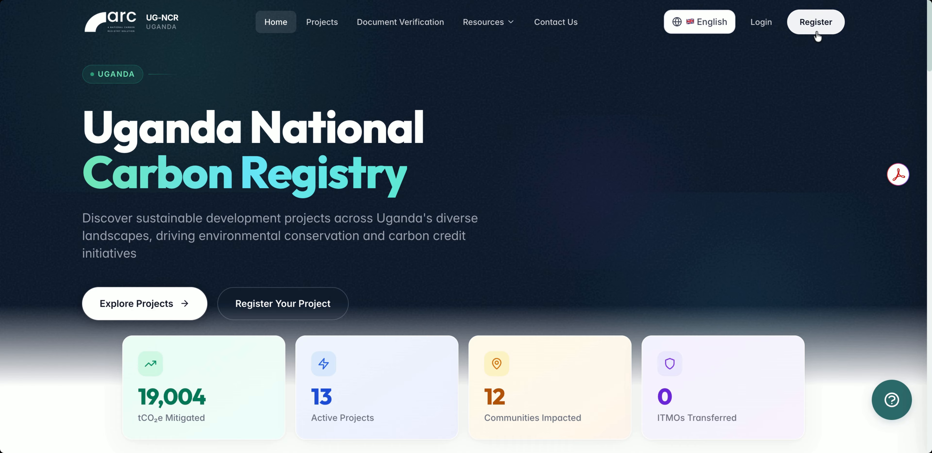
# Open the account registration form from the public registry's home page.
pyautogui.click(815, 22)
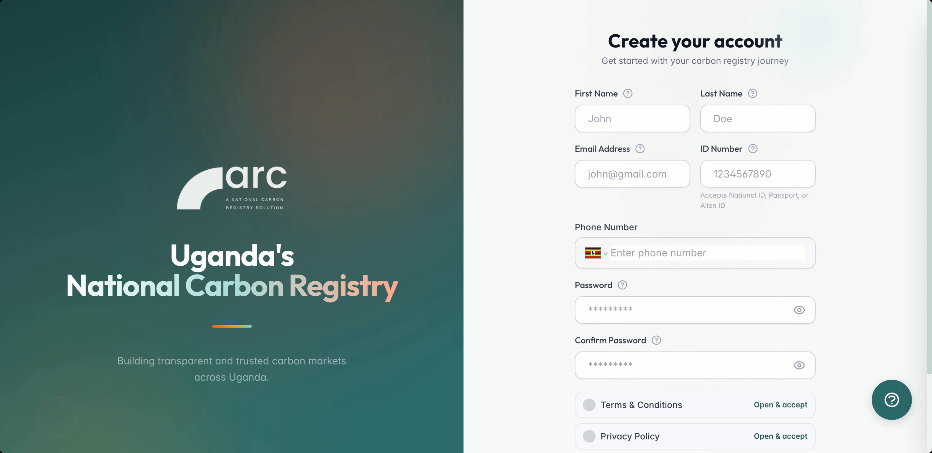
# Read the Terms & Conditions to the end in the account registration form, agree to them and accept.
pyautogui.moveTo(641, 149)
pyautogui.click(781, 406)
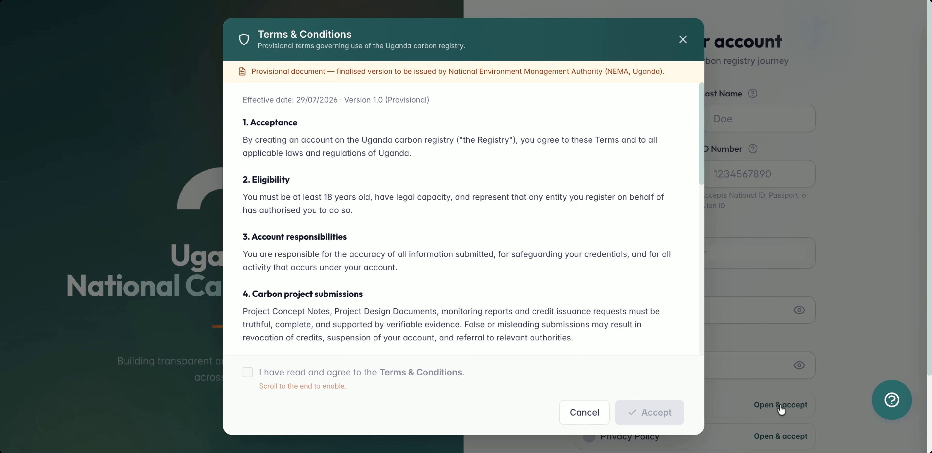
pyautogui.scroll(-10, 520, 289)
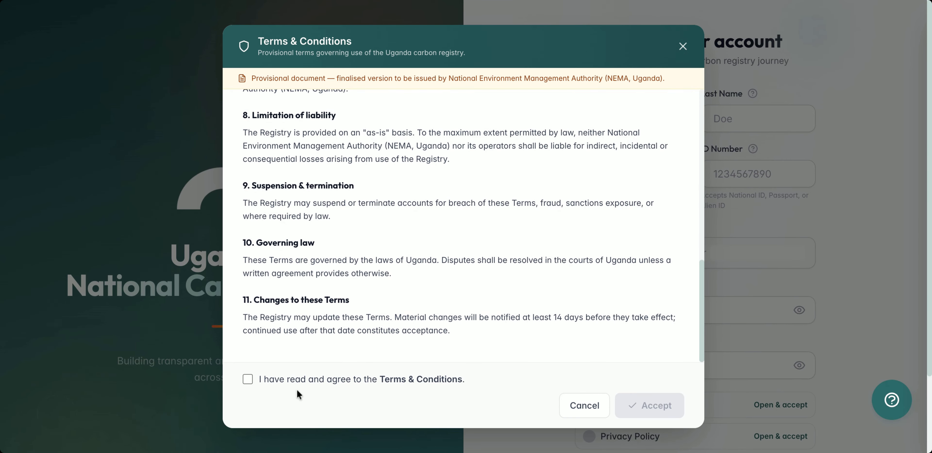
pyautogui.click(294, 380)
pyautogui.click(642, 405)
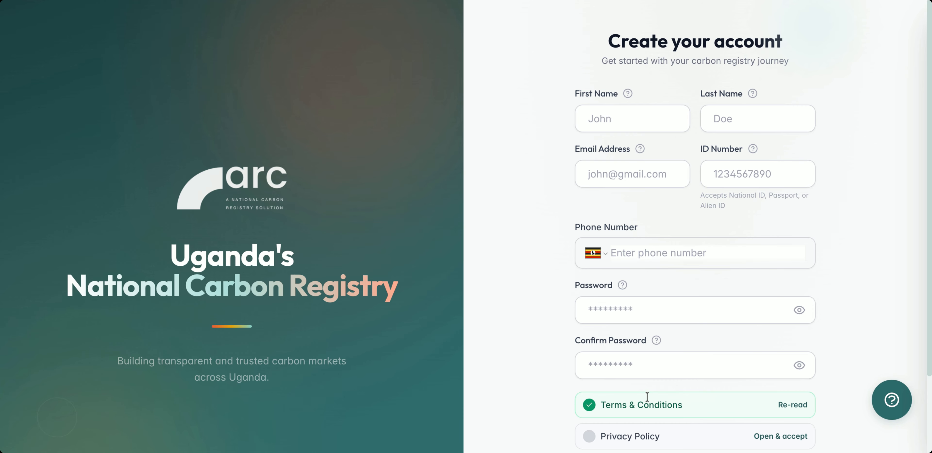
pyautogui.scroll(-3, 854, 286)
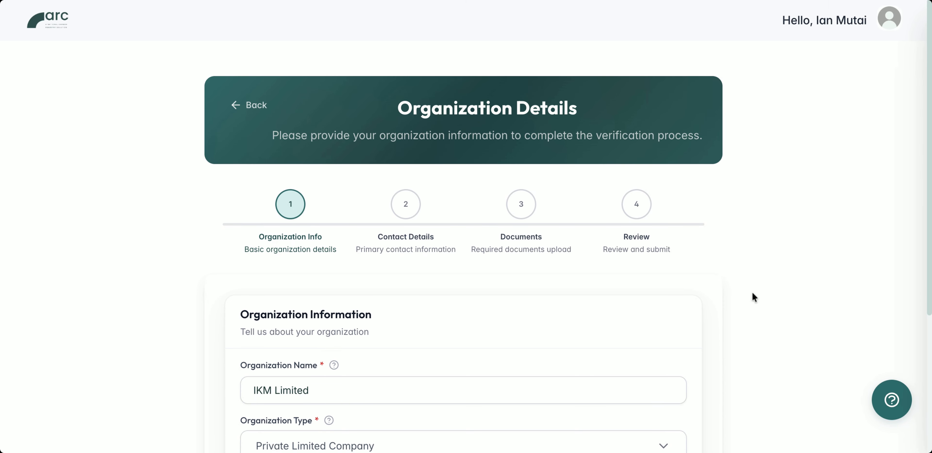
# Check IKM Limited's prefilled organization information and contact details, saving each stage to continue to the documents.
pyautogui.scroll(-3, 751, 358)
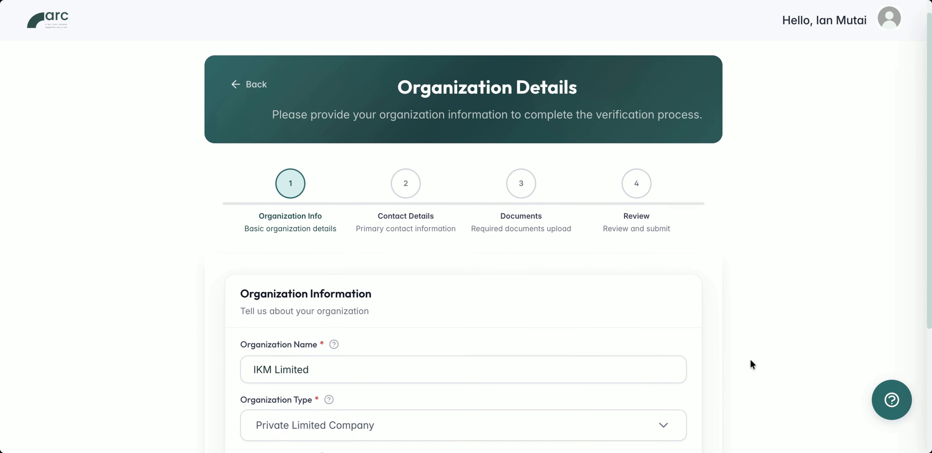
pyautogui.scroll(-1, 751, 358)
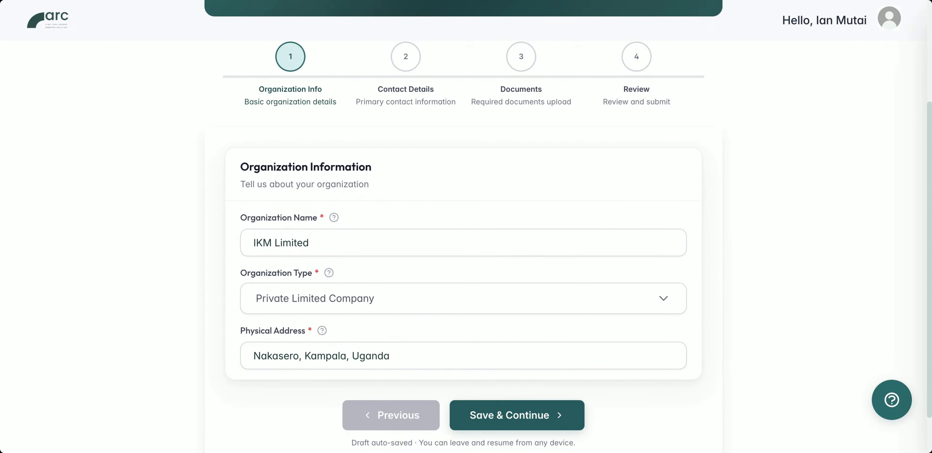
pyautogui.click(518, 415)
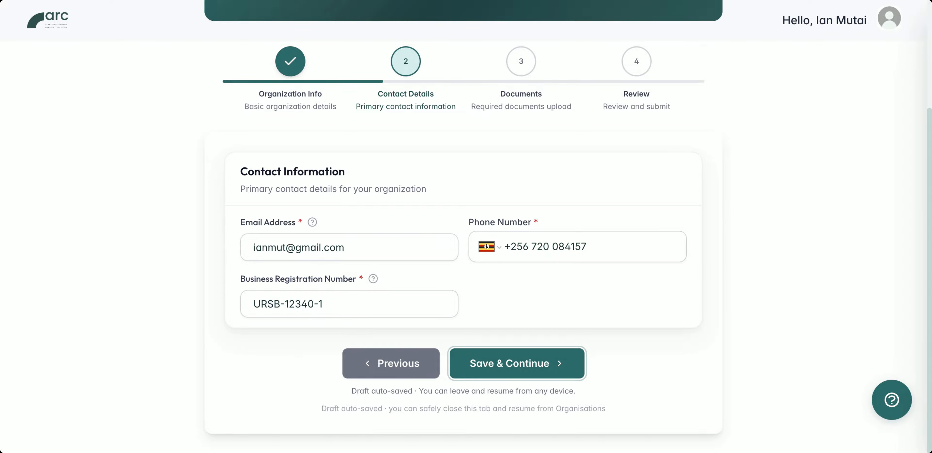
pyautogui.click(520, 370)
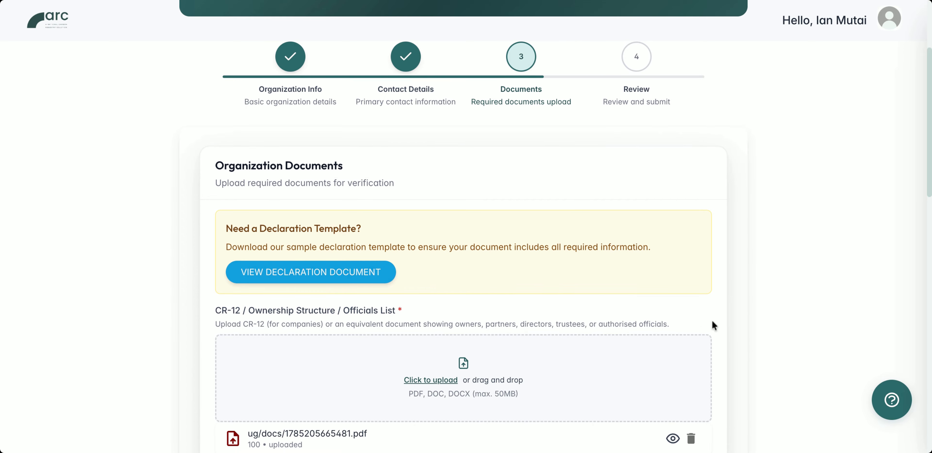
# Check the uploaded organization documents from CR-12 to business licenses, then save and continue to the review stage.
pyautogui.scroll(-4, 728, 347)
pyautogui.scroll(-2, 728, 349)
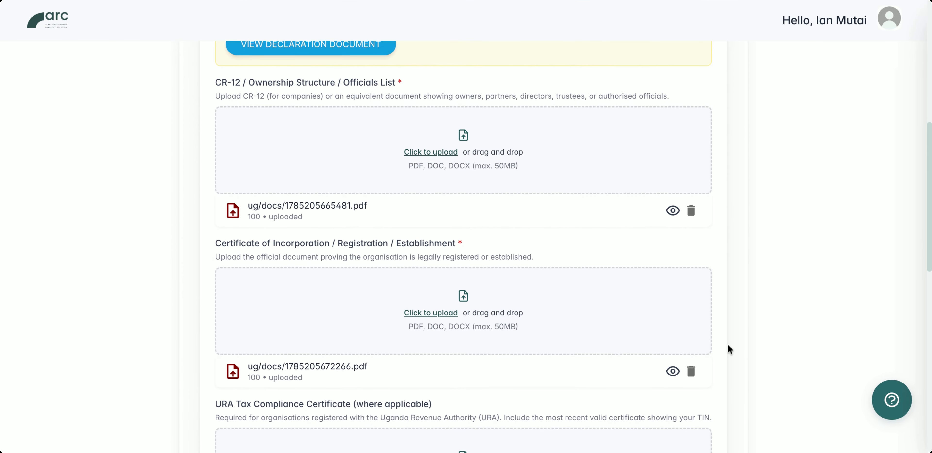
pyautogui.scroll(-2, 730, 349)
pyautogui.scroll(-2, 729, 349)
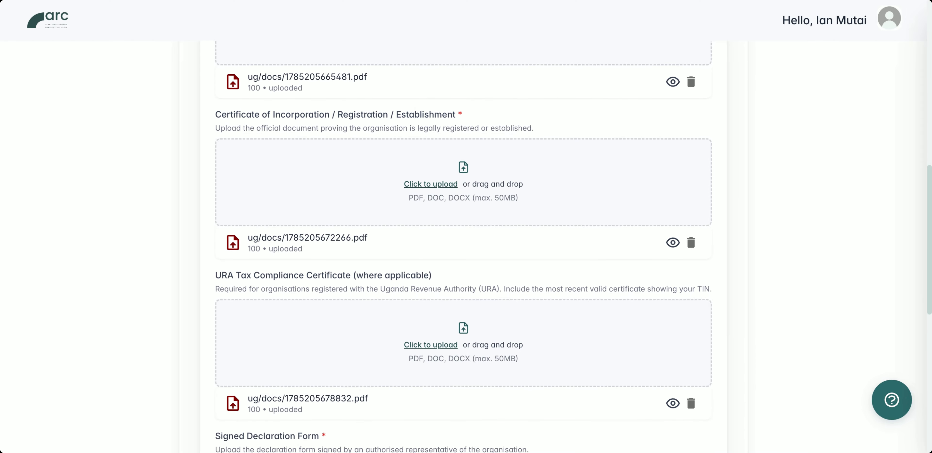
pyautogui.scroll(-1, 573, 246)
pyautogui.scroll(-6, 464, 246)
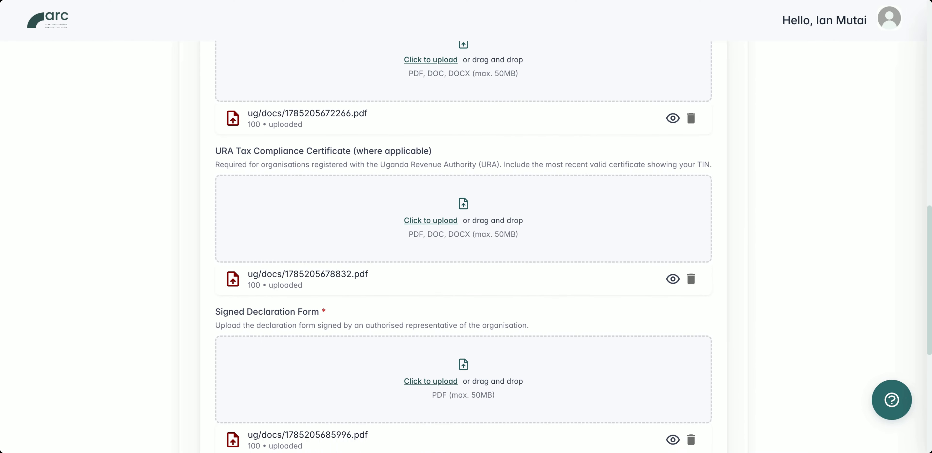
pyautogui.scroll(-4, 718, 349)
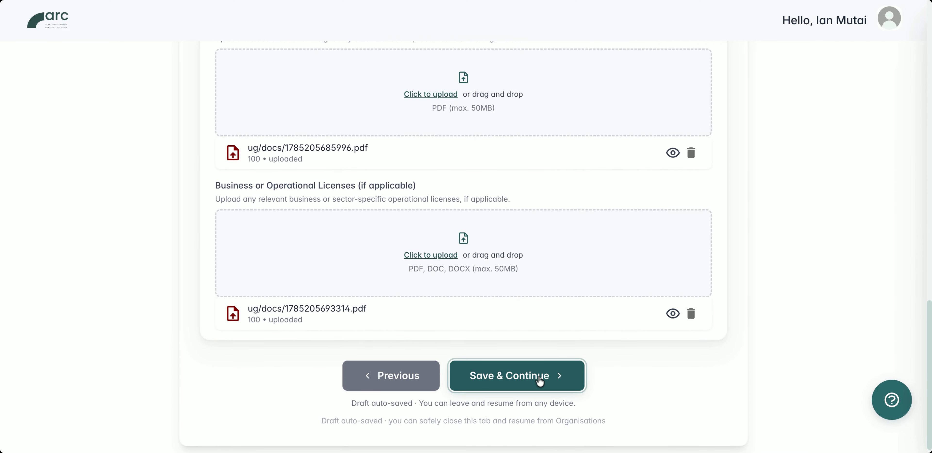
pyautogui.click(540, 377)
# Review the organization, contact and document summary for IKM Limited and submit the organization details.
pyautogui.scroll(3, 618, 249)
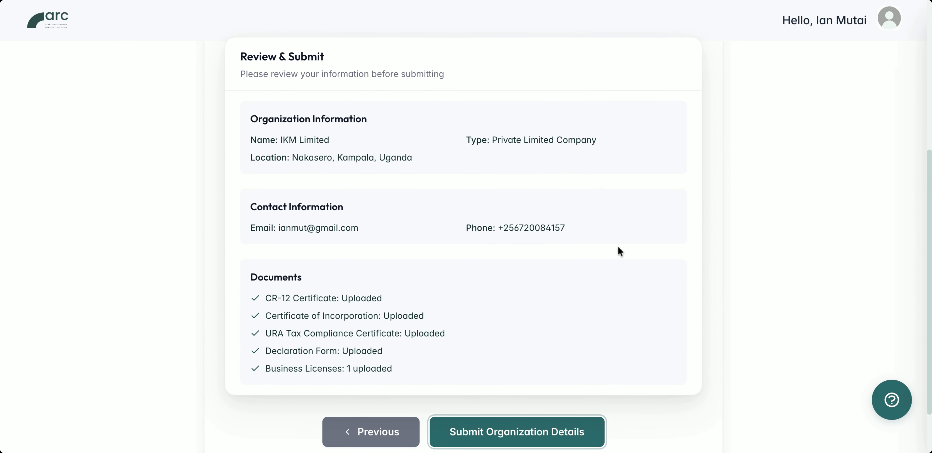
pyautogui.scroll(6, 619, 248)
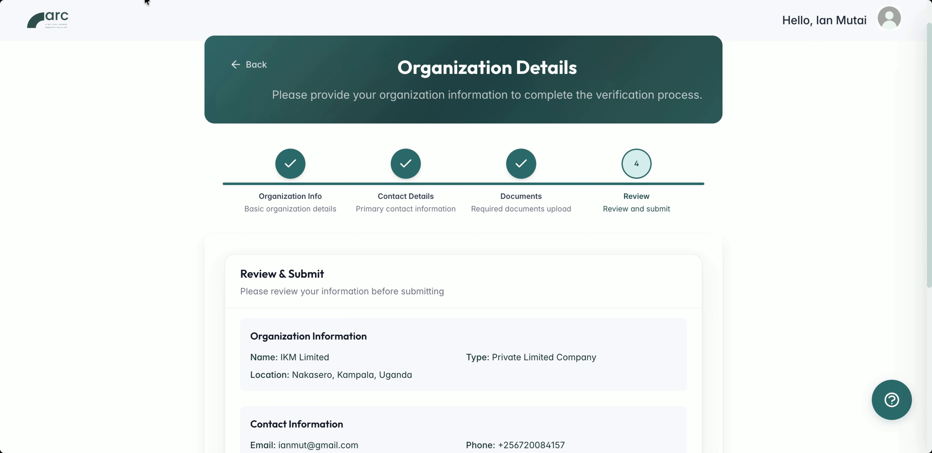
pyautogui.scroll(-9, 543, 222)
pyautogui.click(507, 366)
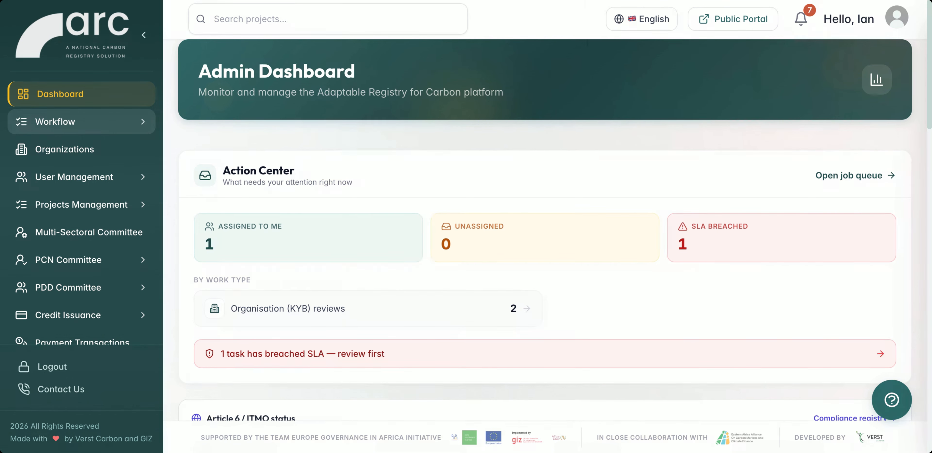
# Open the IKM Limited organisation review from the admin job queue and look through its submitted documents.
pyautogui.click(81, 121)
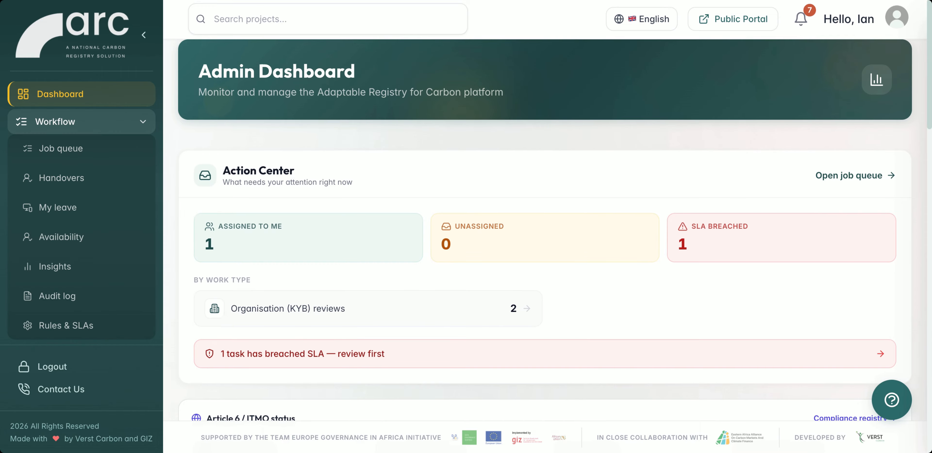
pyautogui.click(79, 149)
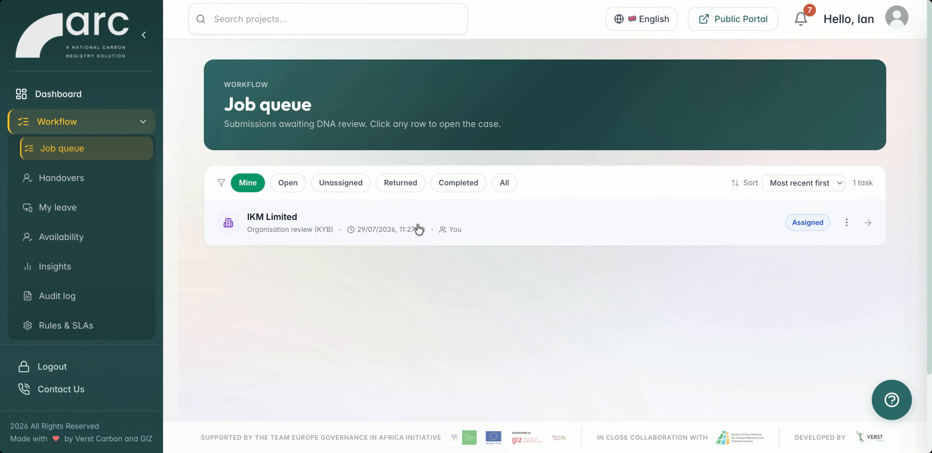
pyautogui.click(442, 229)
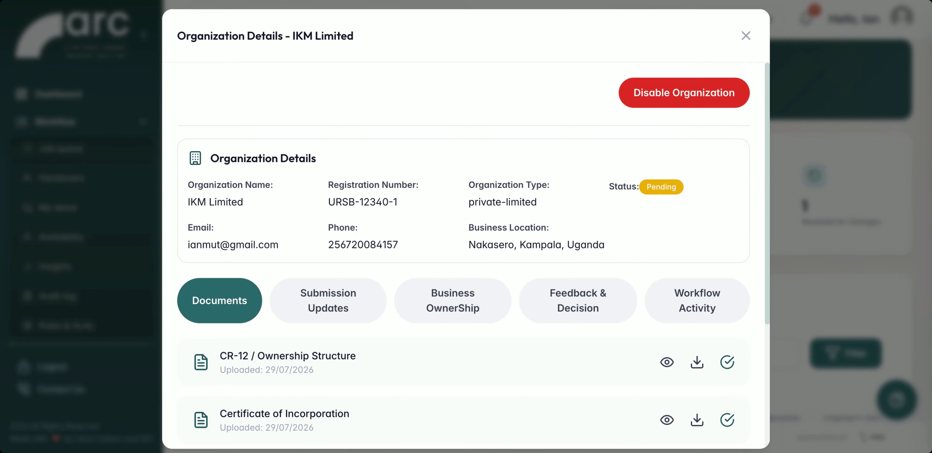
pyautogui.scroll(-5, 467, 253)
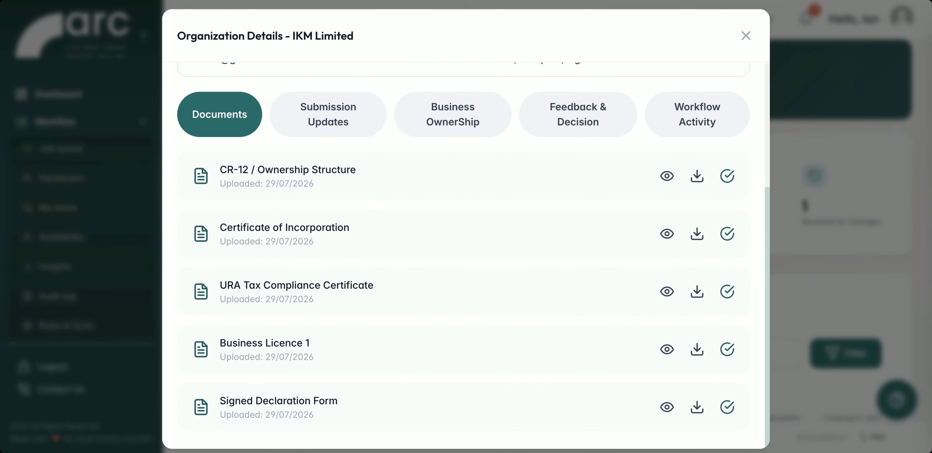
pyautogui.scroll(4, 466, 253)
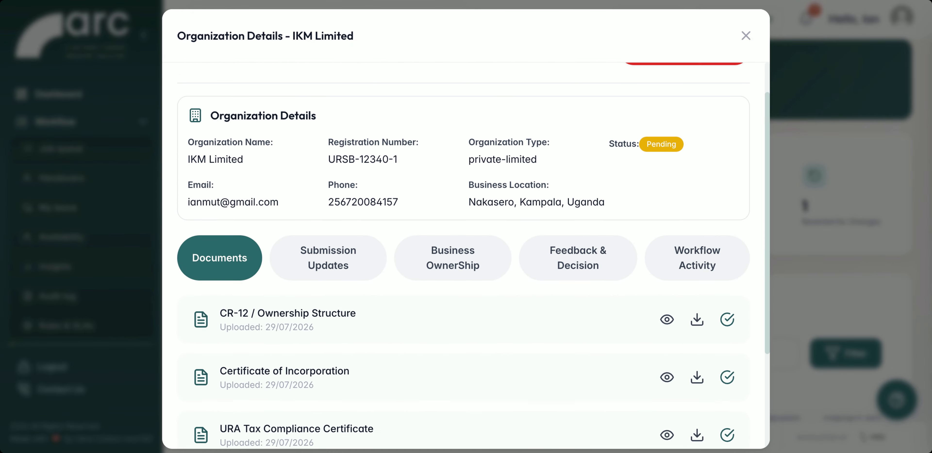
# Declare IKM Limited's business ownership type as Citizen with the justification "CR12 shows citizens" and save it.
pyautogui.click(452, 267)
pyautogui.scroll(-4, 422, 305)
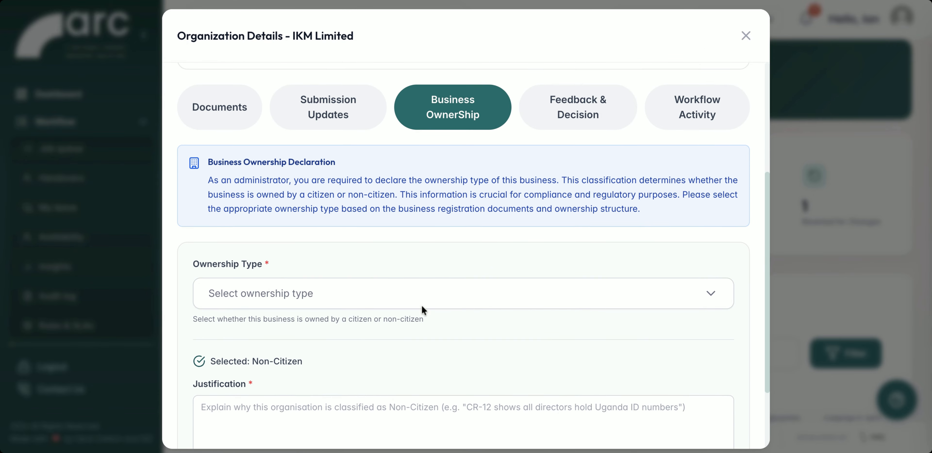
pyautogui.click(404, 301)
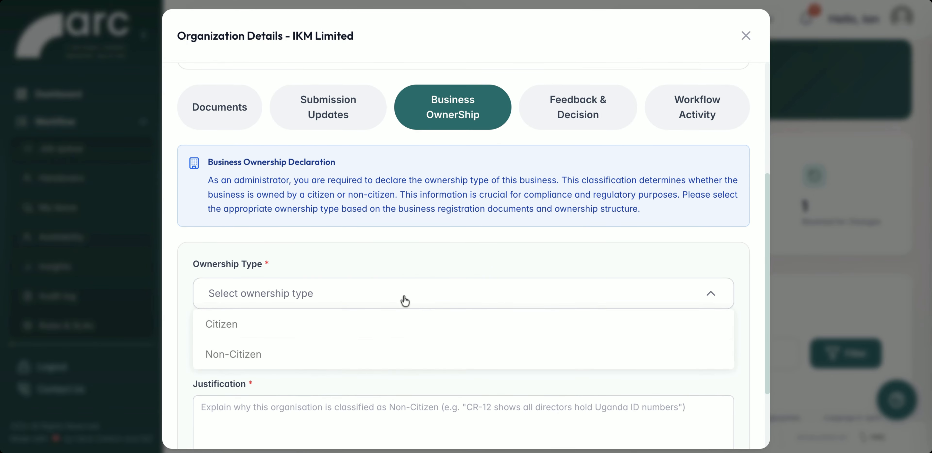
pyautogui.click(308, 331)
pyautogui.click(254, 398)
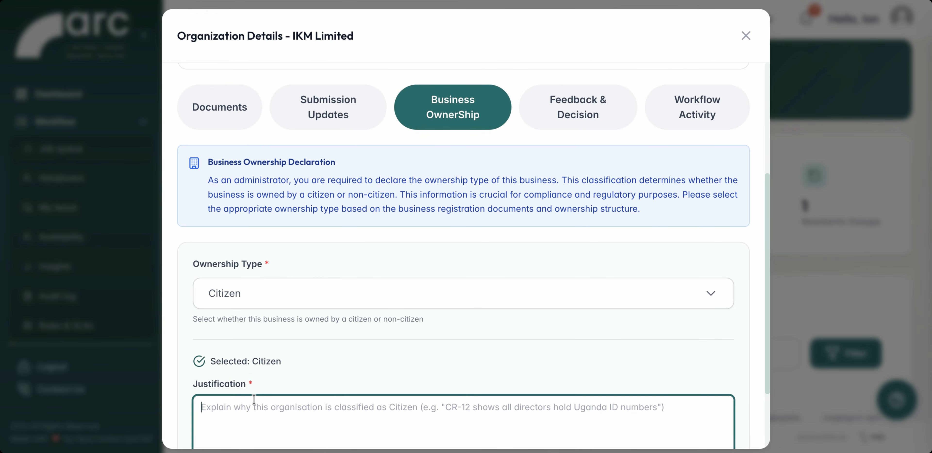
pyautogui.write('CR12 shows citizens')
pyautogui.scroll(-3, 333, 369)
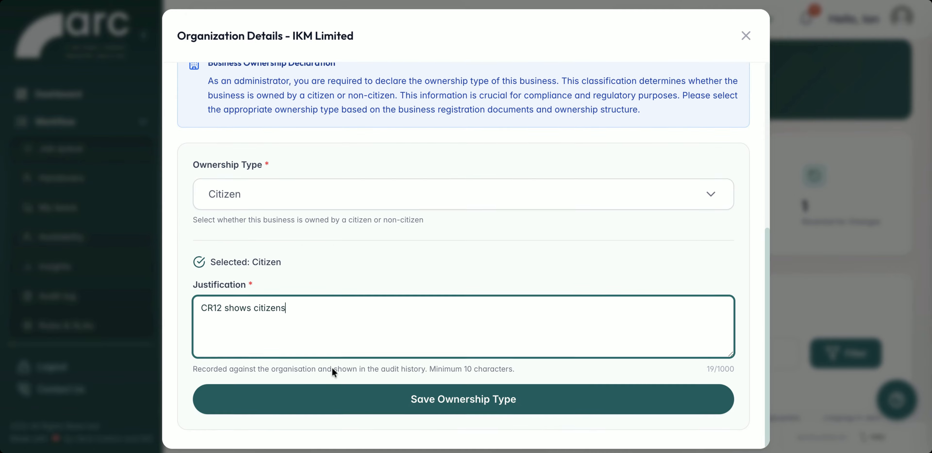
pyautogui.click(408, 401)
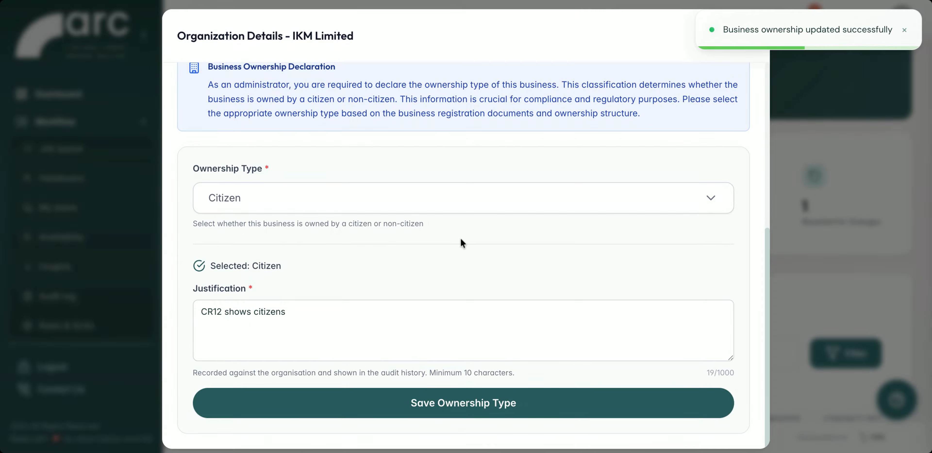
# Set the feedback decision for IKM Limited to Approve and submit it without comments.
pyautogui.scroll(4, 461, 238)
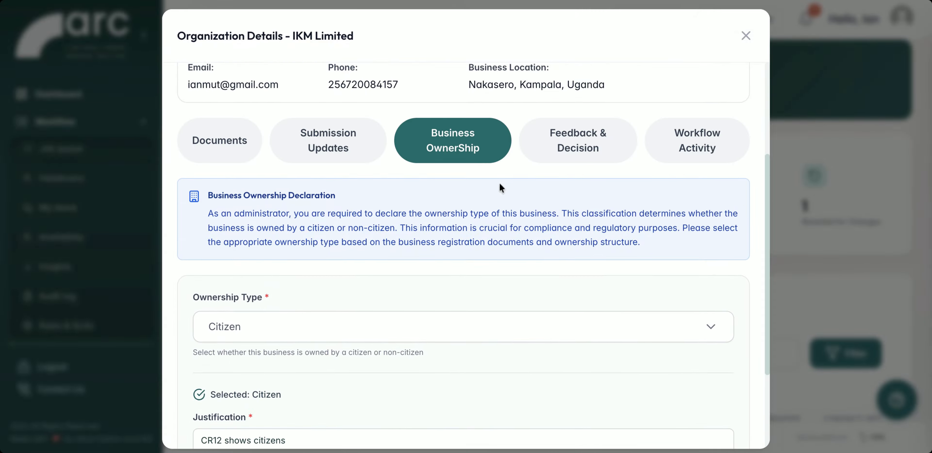
pyautogui.click(577, 148)
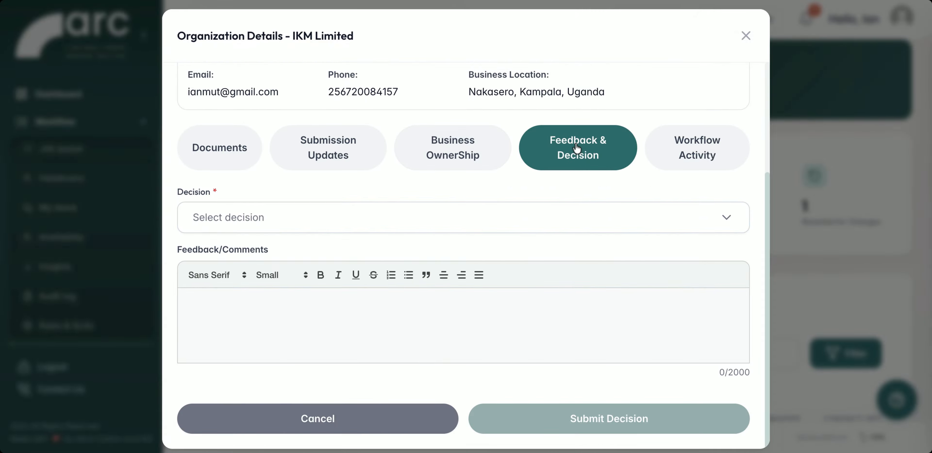
pyautogui.click(416, 218)
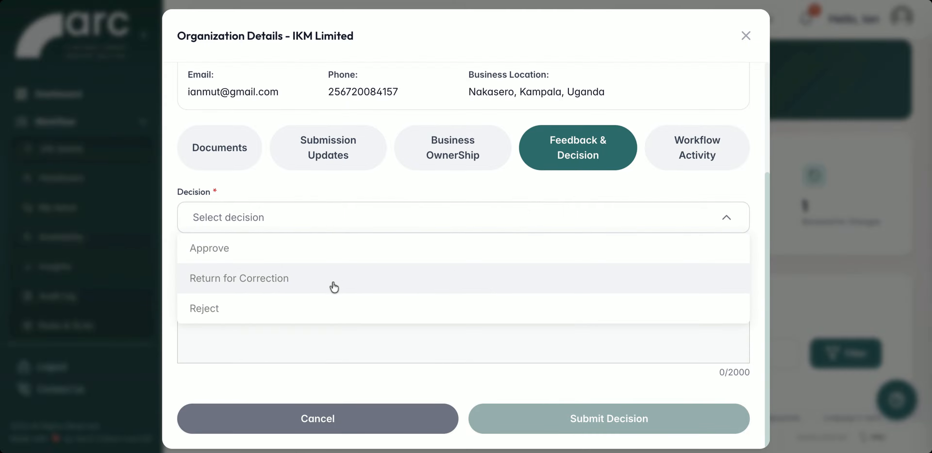
pyautogui.click(376, 250)
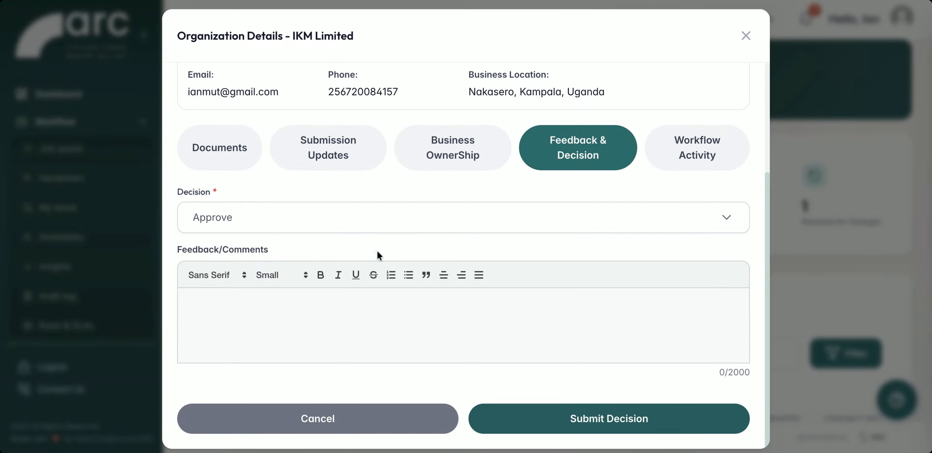
pyautogui.click(583, 425)
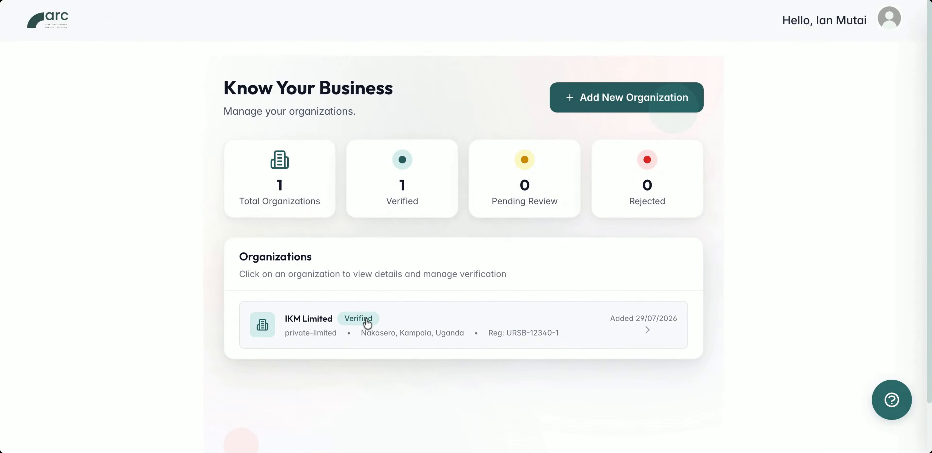
# Open the IKM Limited organization from the Know Your Business page and look over its dashboard's projects, notifications and transactions.
pyautogui.click(390, 323)
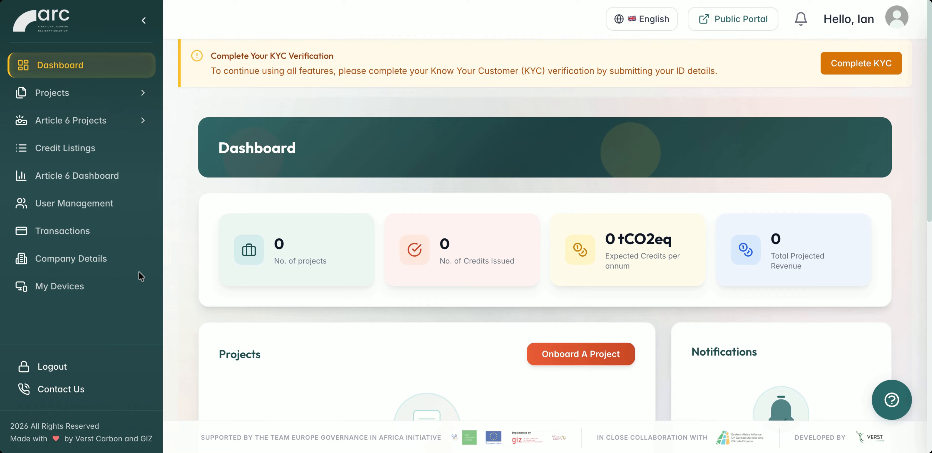
pyautogui.scroll(-10, 188, 322)
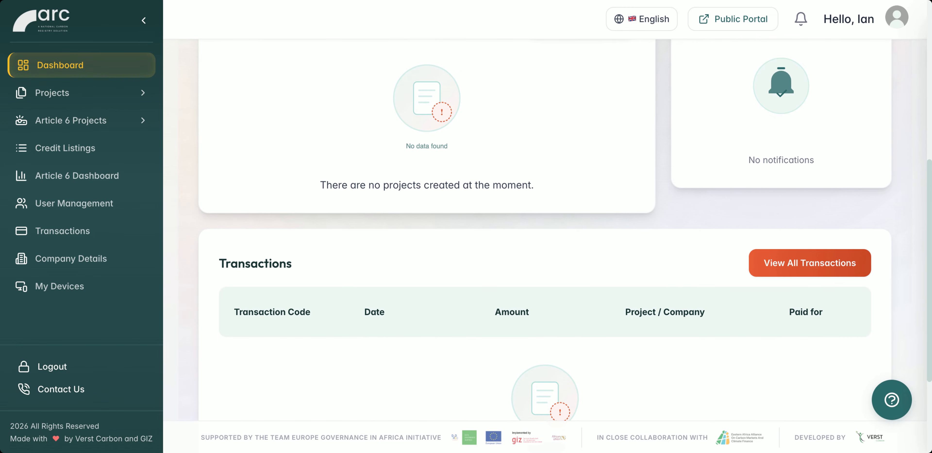
pyautogui.scroll(3, 545, 231)
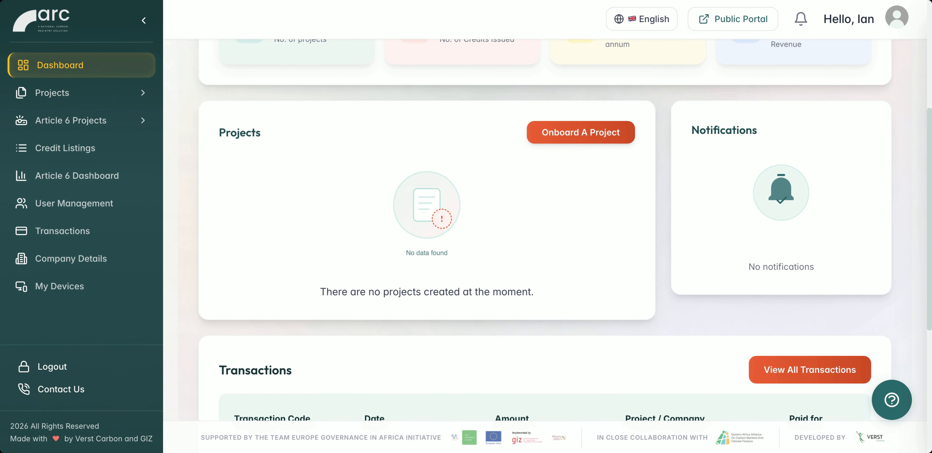
pyautogui.scroll(6, 544, 232)
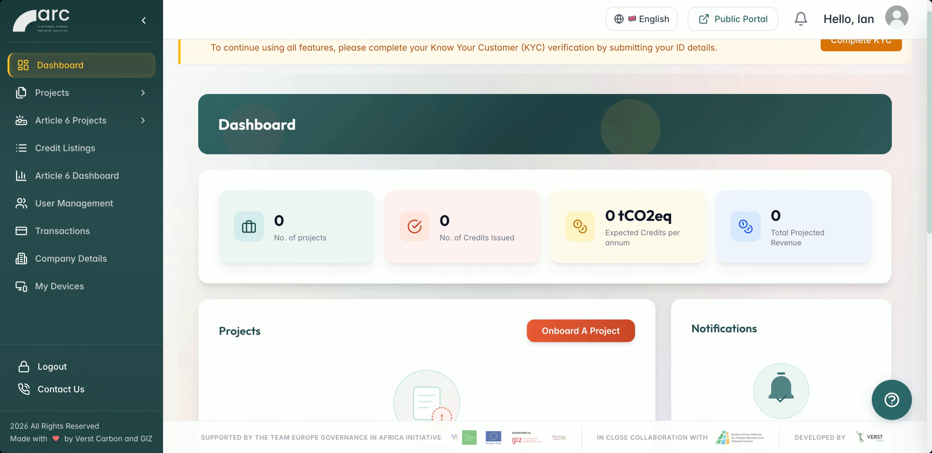
pyautogui.scroll(1, 203, 206)
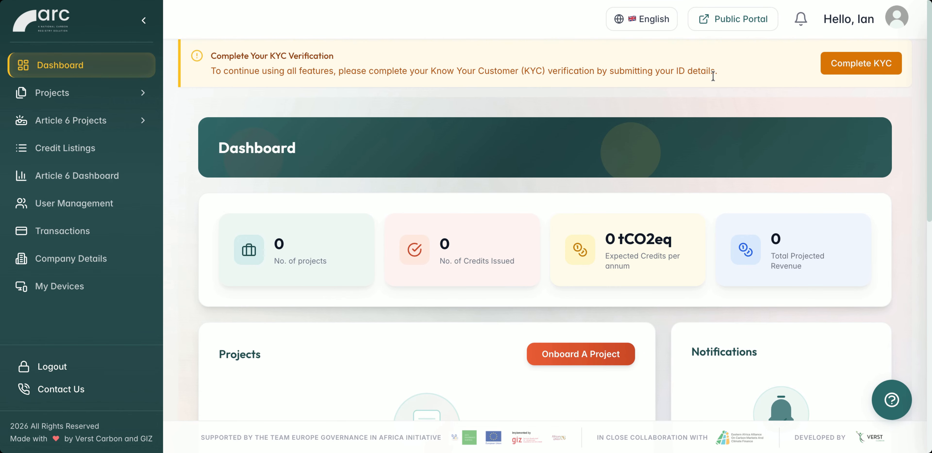
# Submit the KYC verification as a Ugandan Citizen with a National ID, attaching Declaration_Organization_Details.pdf as the ID document.
pyautogui.click(832, 64)
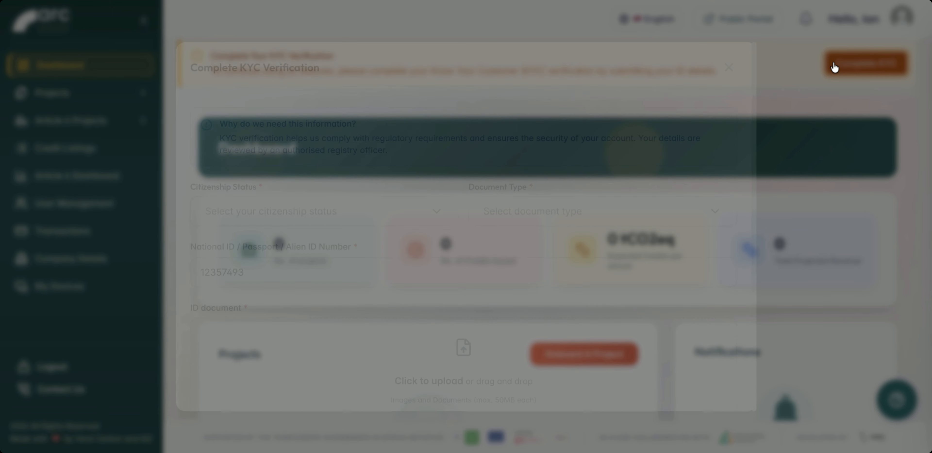
pyautogui.click(354, 216)
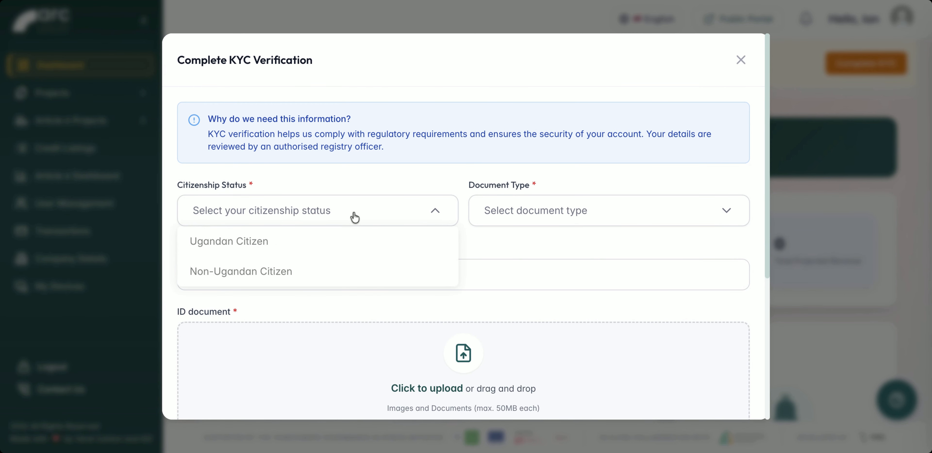
pyautogui.click(270, 240)
pyautogui.click(519, 217)
pyautogui.click(504, 240)
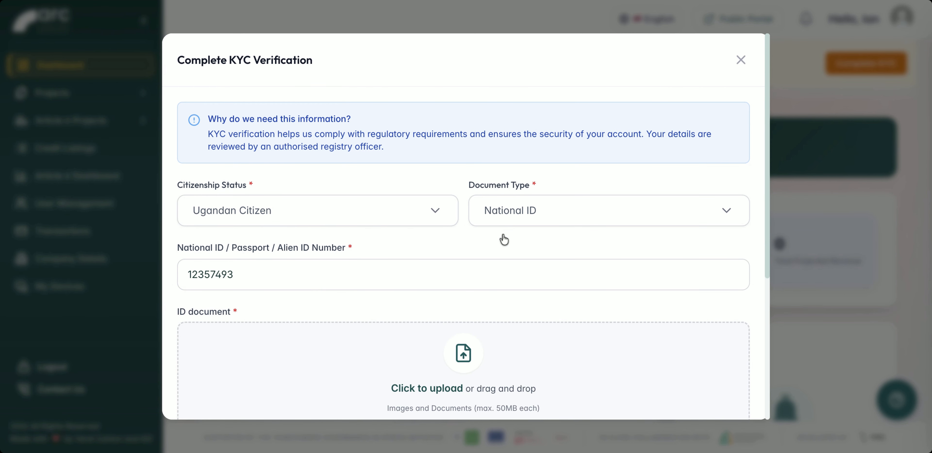
pyautogui.scroll(-8, 514, 331)
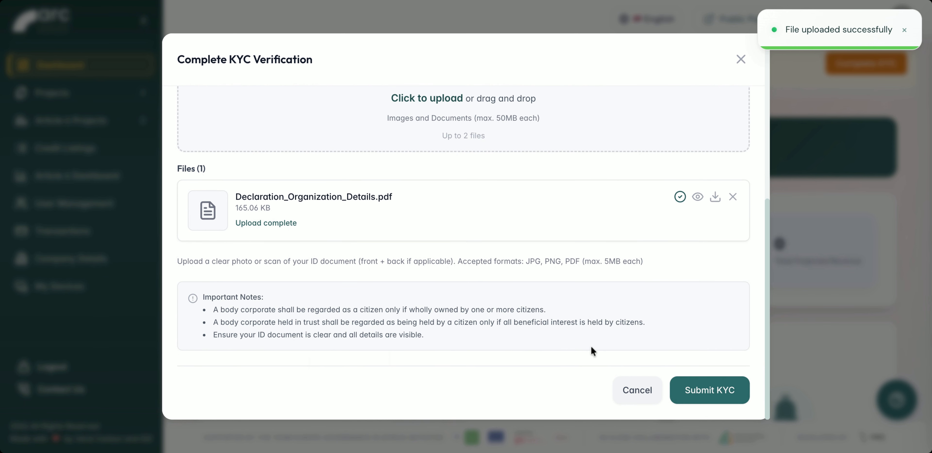
pyautogui.click(688, 391)
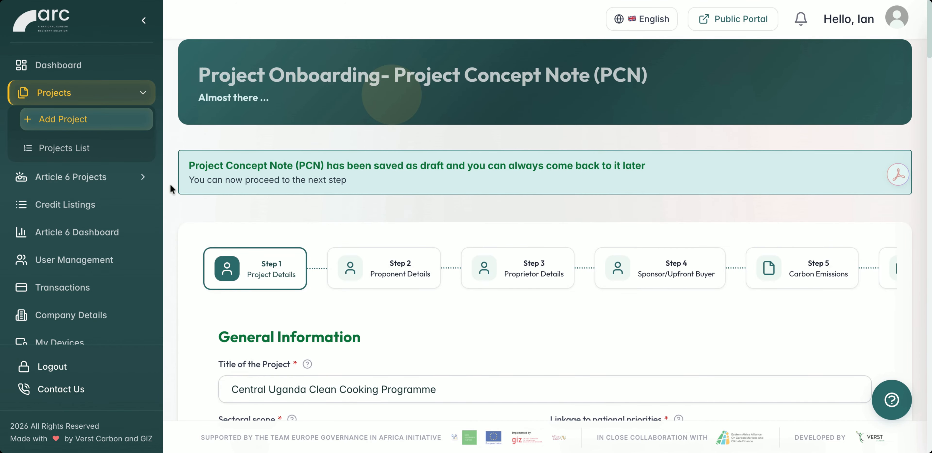
# Review the Central Uganda Clean Cooking Programme's project details, from general information through the SDG descriptions, and save them.
pyautogui.scroll(-4, 172, 188)
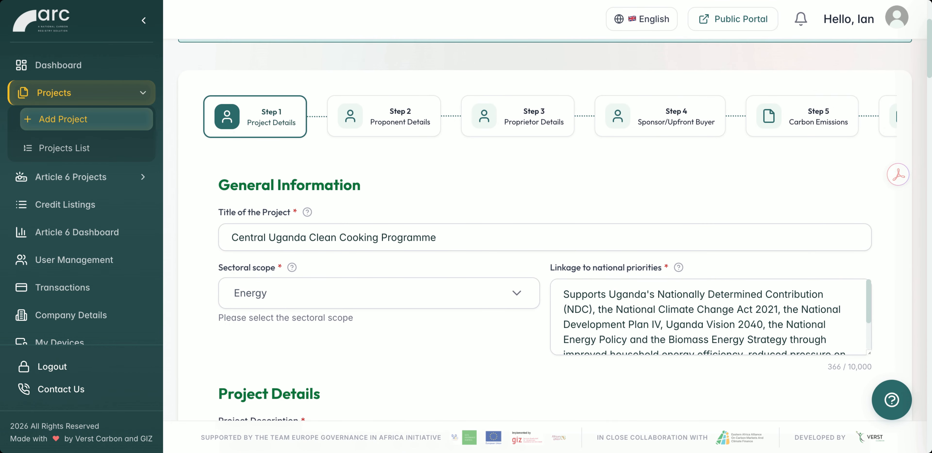
pyautogui.scroll(-1, 545, 230)
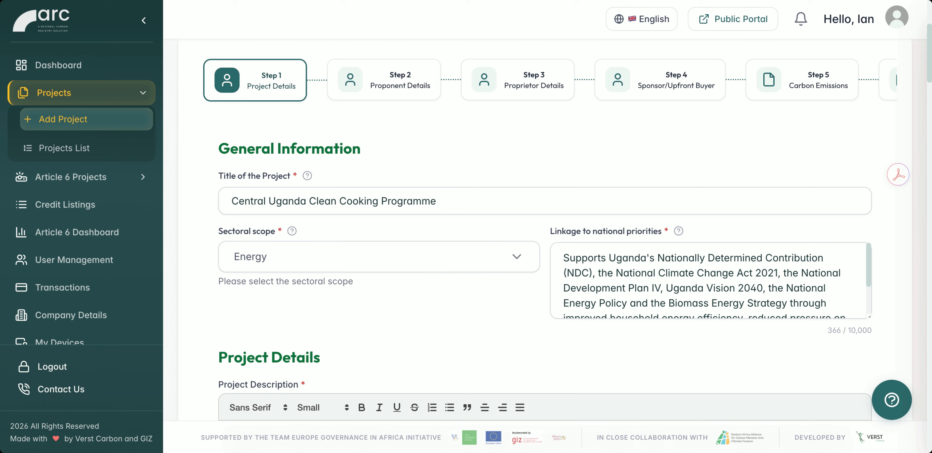
pyautogui.scroll(-3, 545, 230)
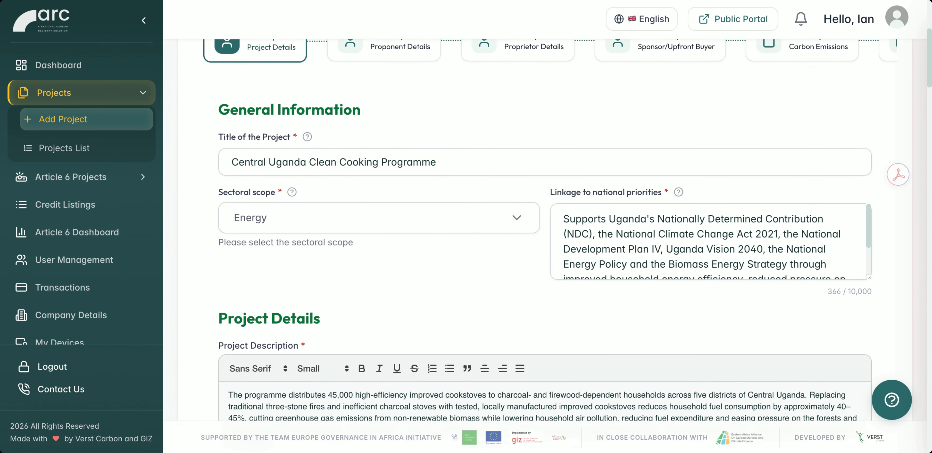
pyautogui.scroll(-4, 545, 230)
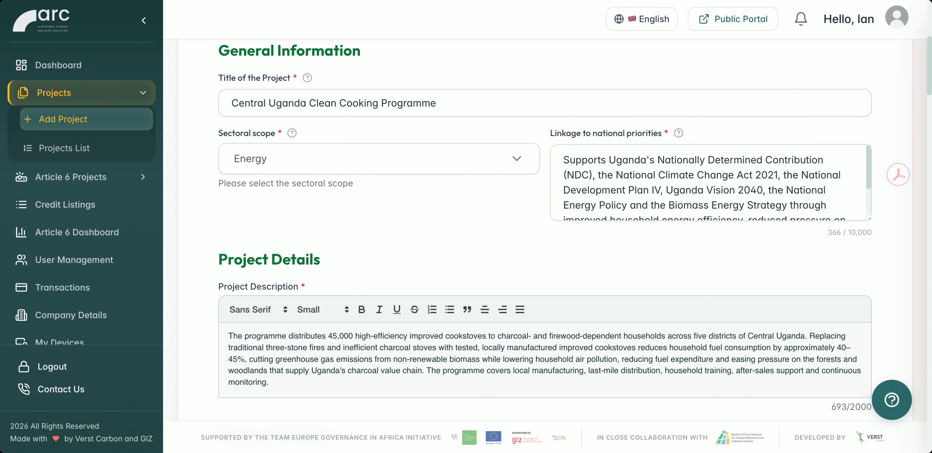
pyautogui.scroll(-8, 546, 231)
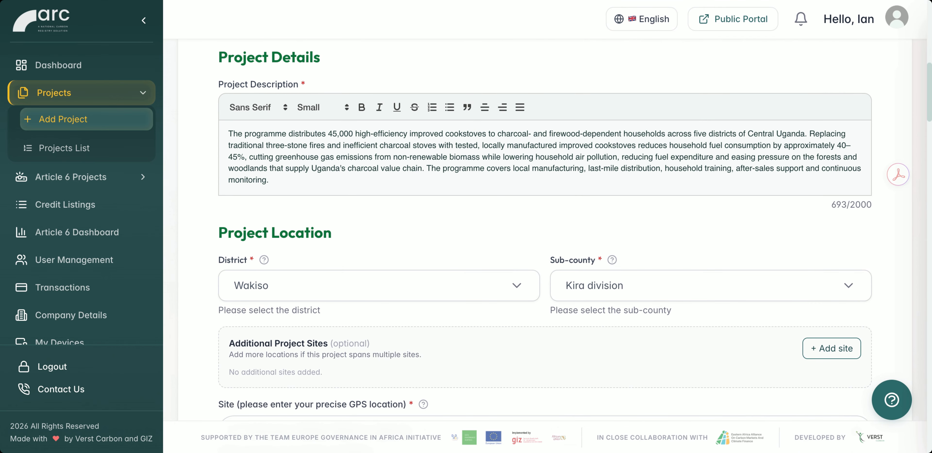
pyautogui.scroll(-1, 545, 230)
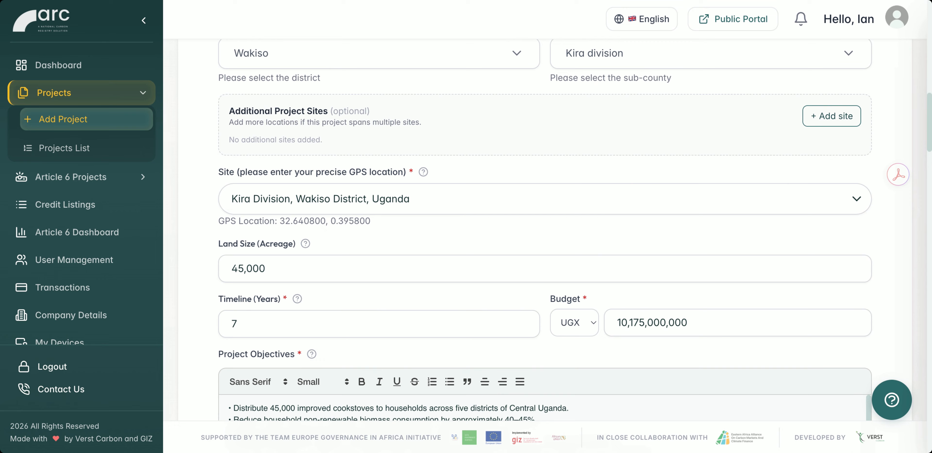
pyautogui.scroll(-3, 545, 230)
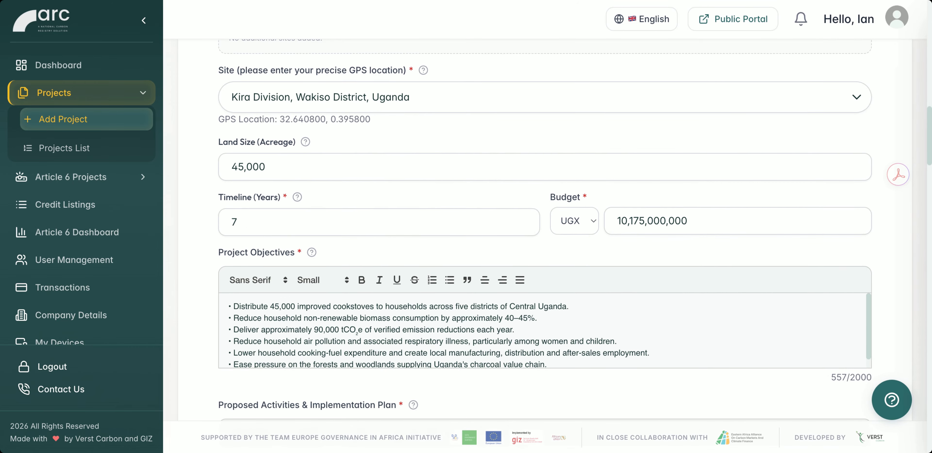
pyautogui.scroll(-3, 546, 231)
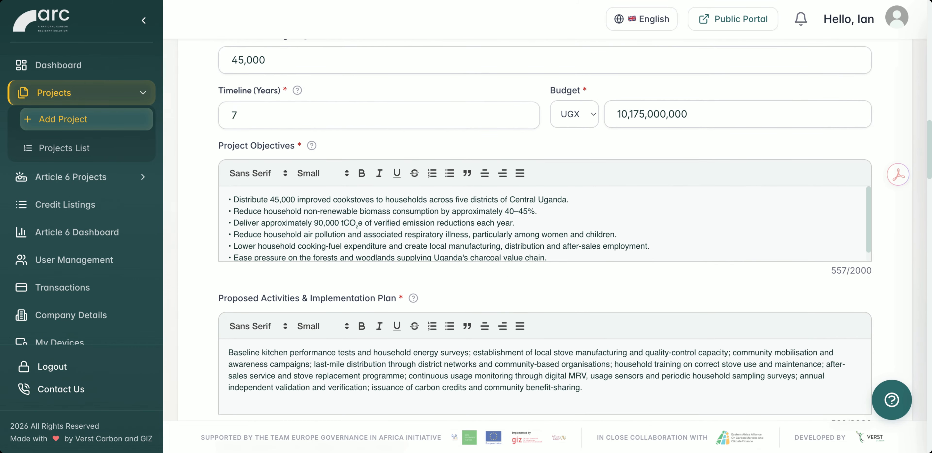
pyautogui.scroll(-5, 545, 230)
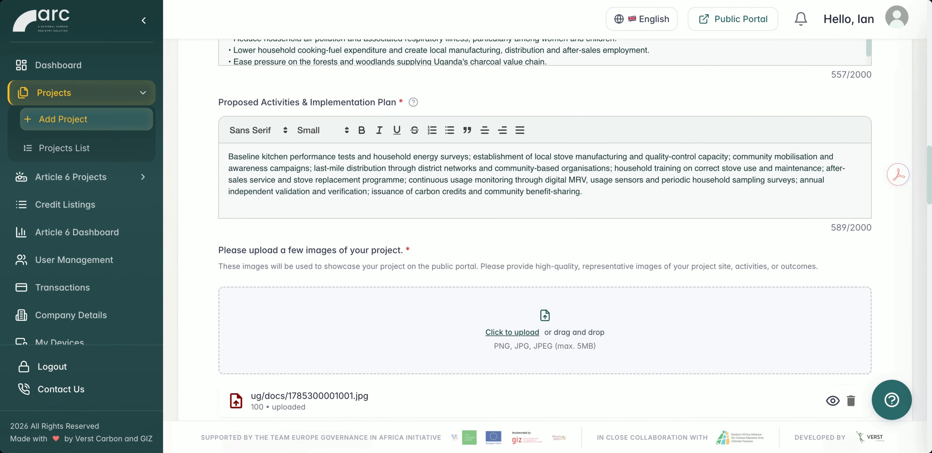
pyautogui.scroll(-9, 546, 230)
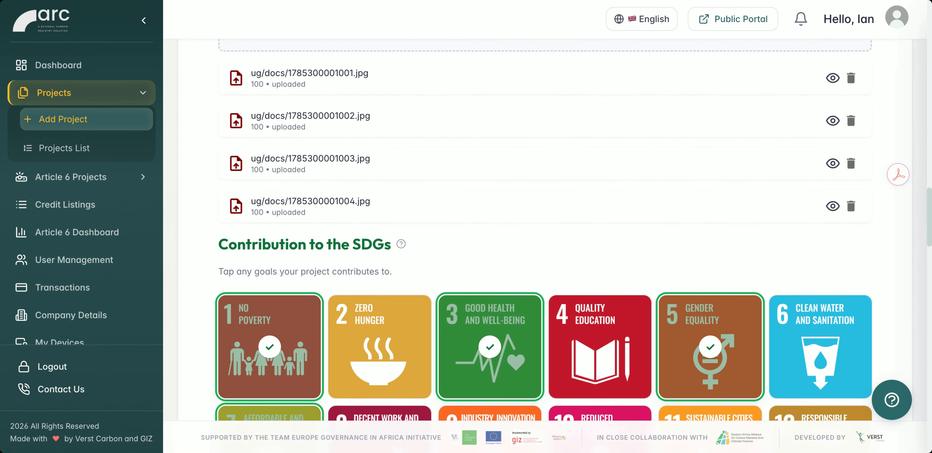
pyautogui.scroll(-12, 545, 230)
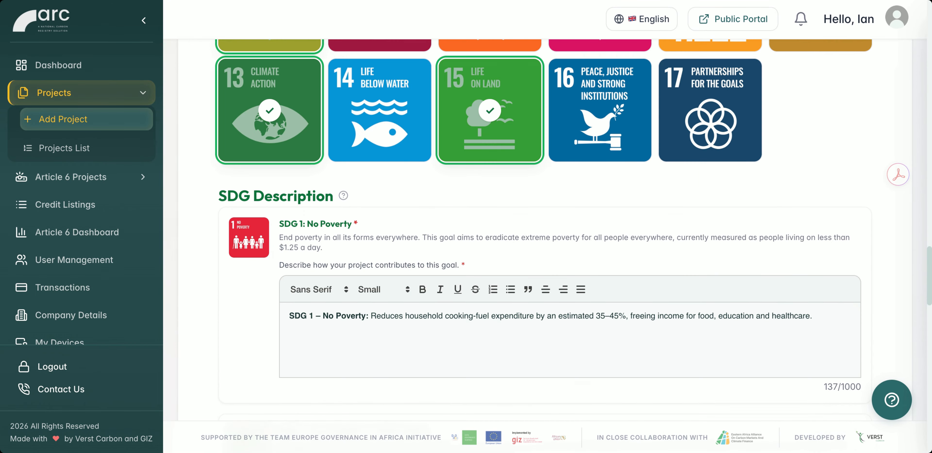
pyautogui.scroll(-20, 546, 230)
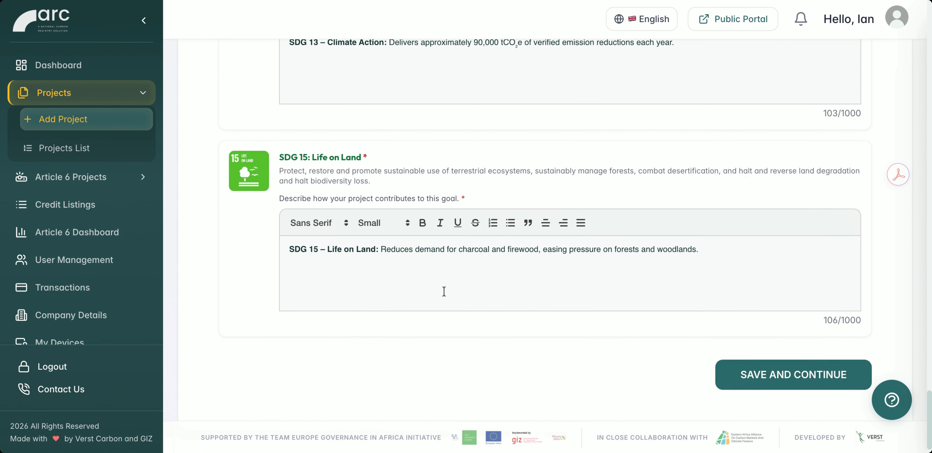
pyautogui.click(760, 374)
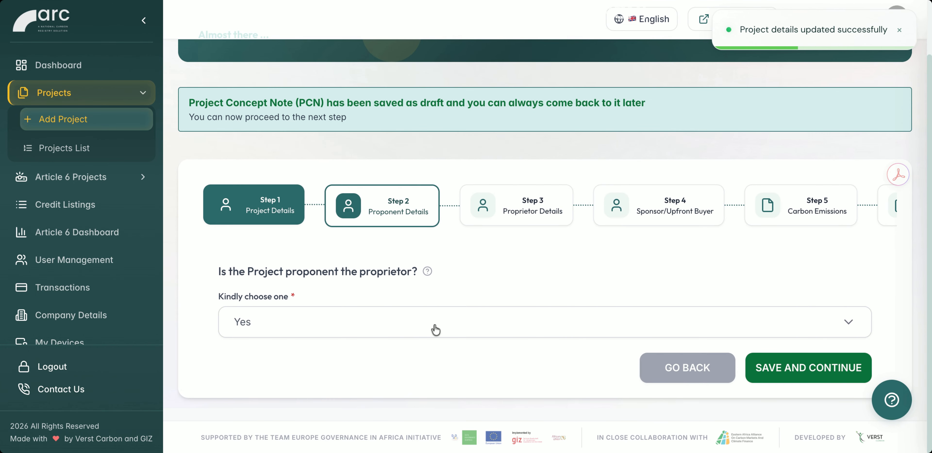
# Answer No to whether the project proponent is the proprietor and look over the authorisation letter and proponent detail fields.
pyautogui.click(444, 324)
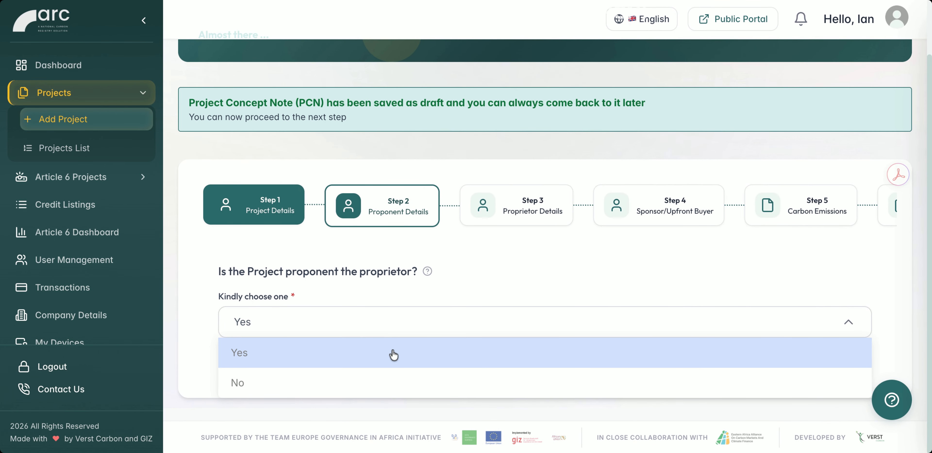
pyautogui.click(372, 382)
pyautogui.scroll(-5, 458, 318)
pyautogui.scroll(-4, 458, 318)
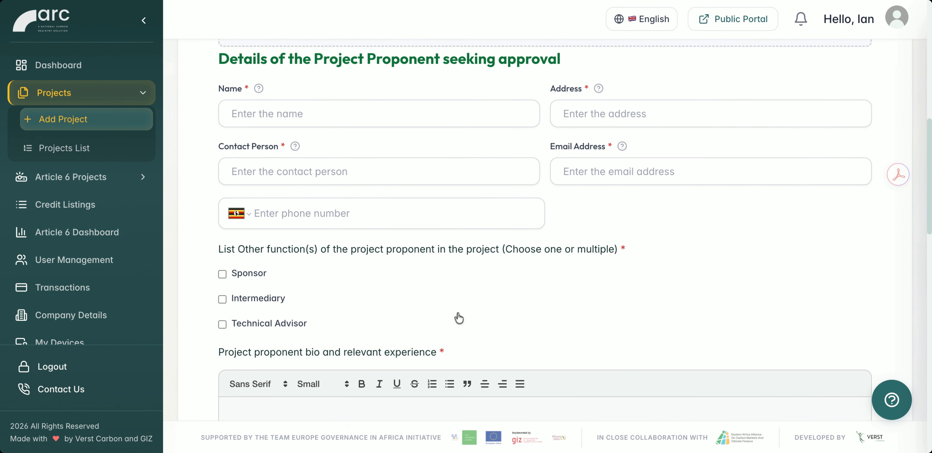
pyautogui.scroll(3, 458, 317)
pyautogui.scroll(5, 458, 317)
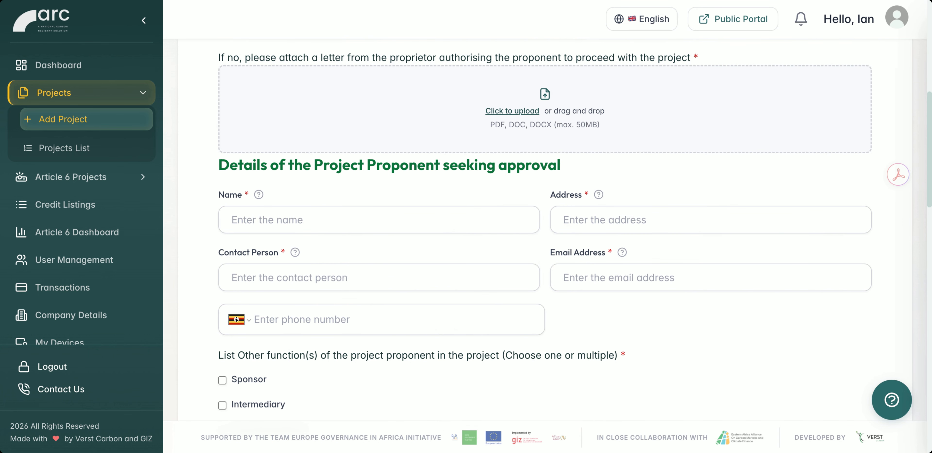
pyautogui.scroll(2, 506, 204)
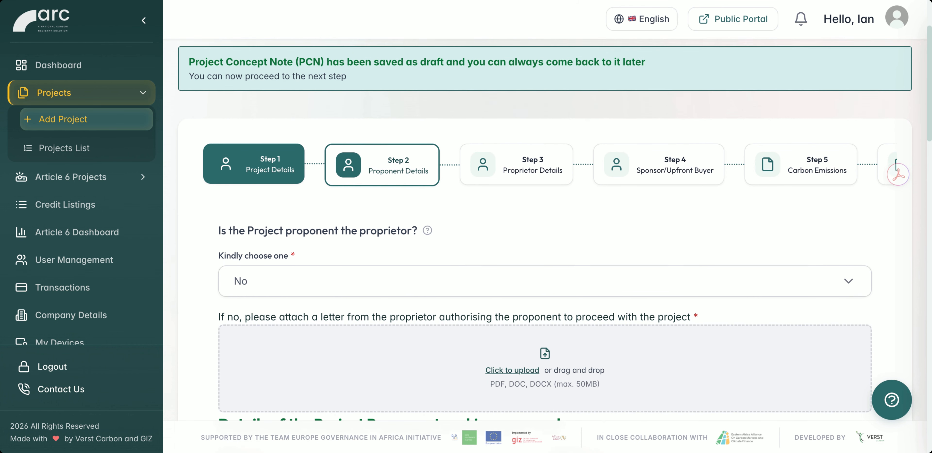
# Open the Proprietor Details stage of the concept note and look over the contact fields and organizational categories.
pyautogui.click(516, 192)
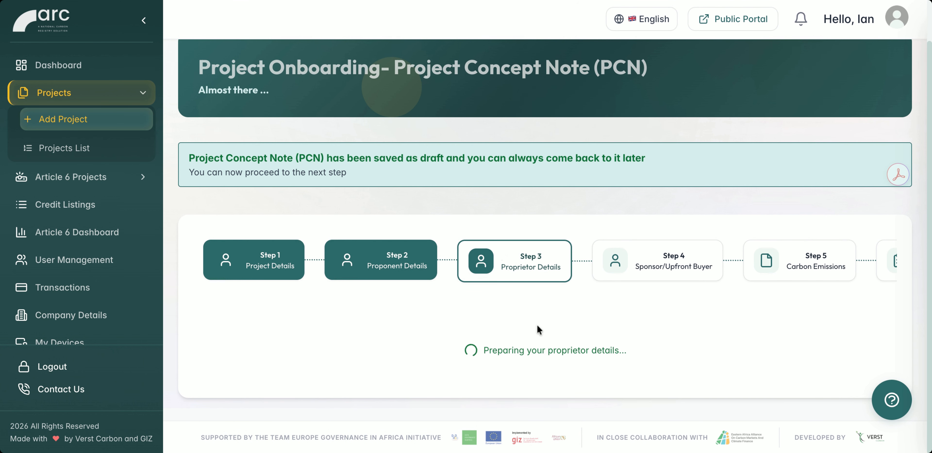
pyautogui.scroll(-6, 545, 264)
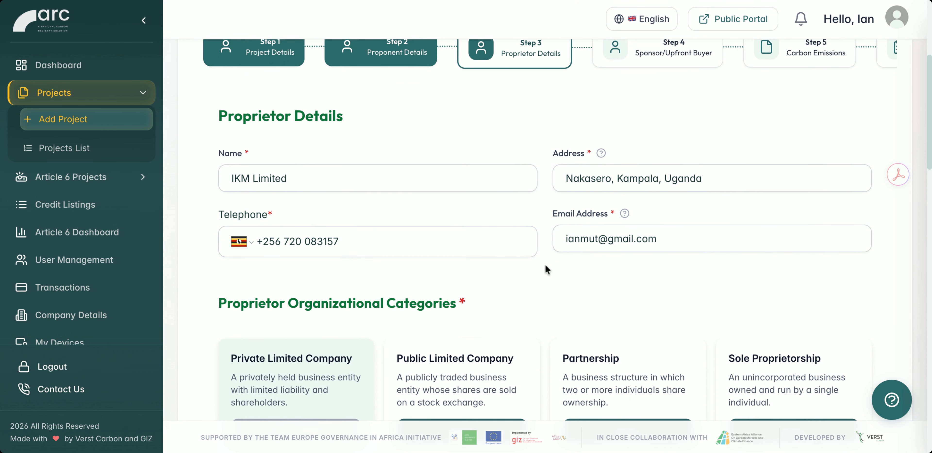
pyautogui.scroll(-4, 545, 264)
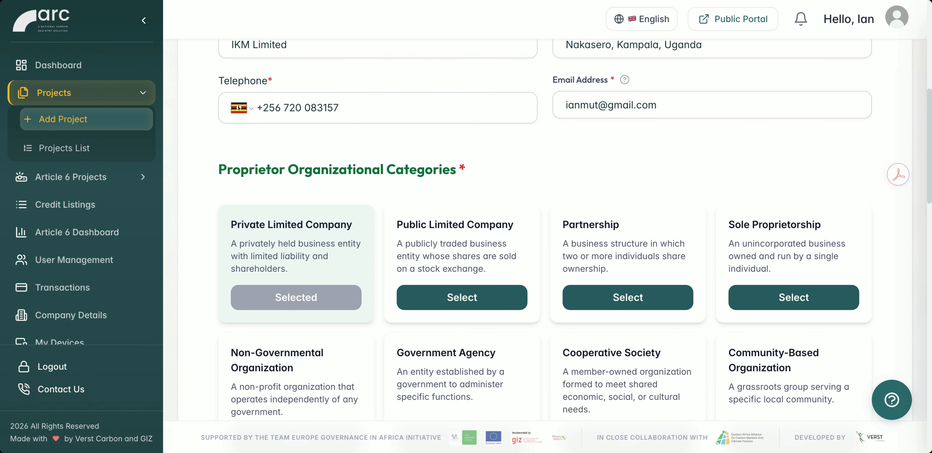
pyautogui.scroll(8, 545, 264)
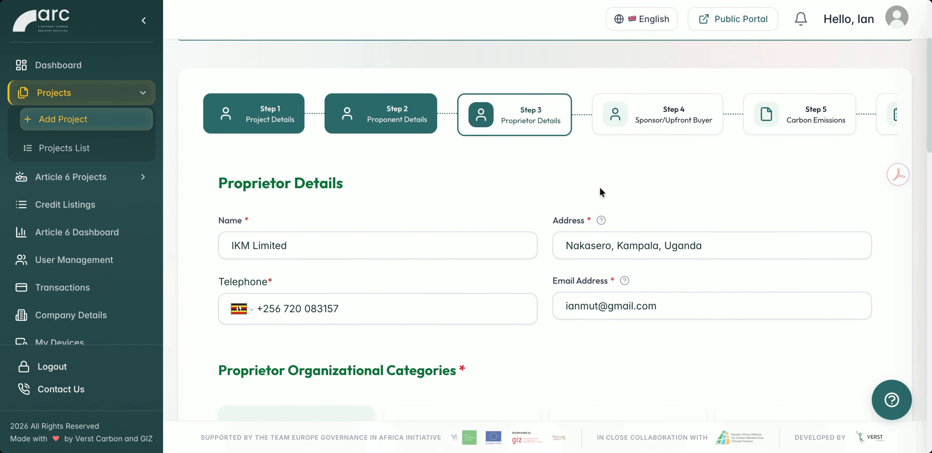
# Continue past the Sponsor/Upfront Buyer stage and look through the Carbon Emissions details, from targeted gases to expected credits and proceeds.
pyautogui.click(672, 118)
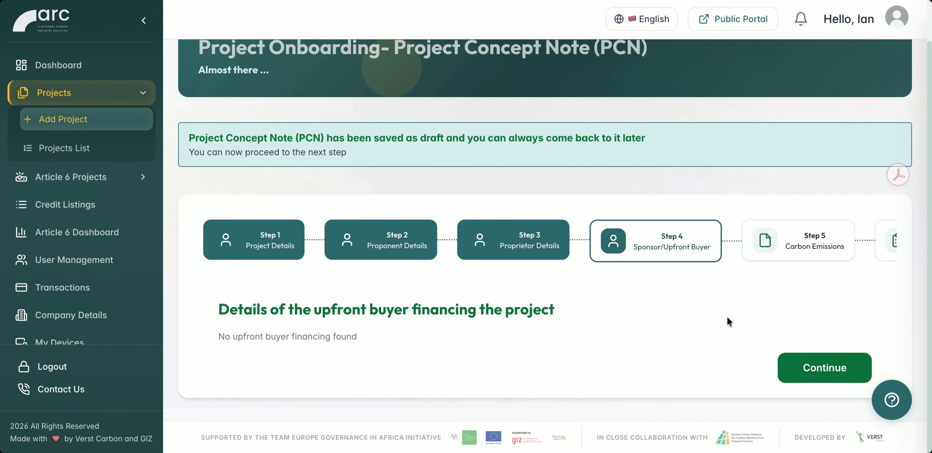
pyautogui.click(800, 366)
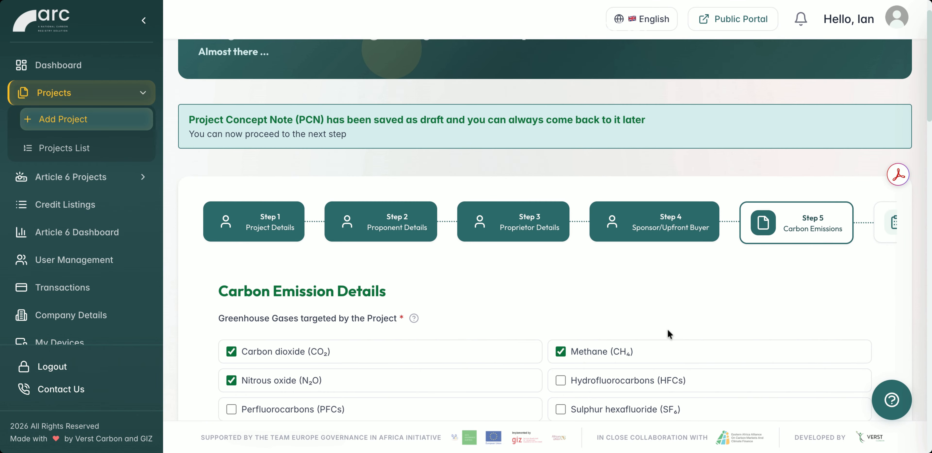
pyautogui.scroll(-6, 667, 329)
pyautogui.scroll(-3, 543, 232)
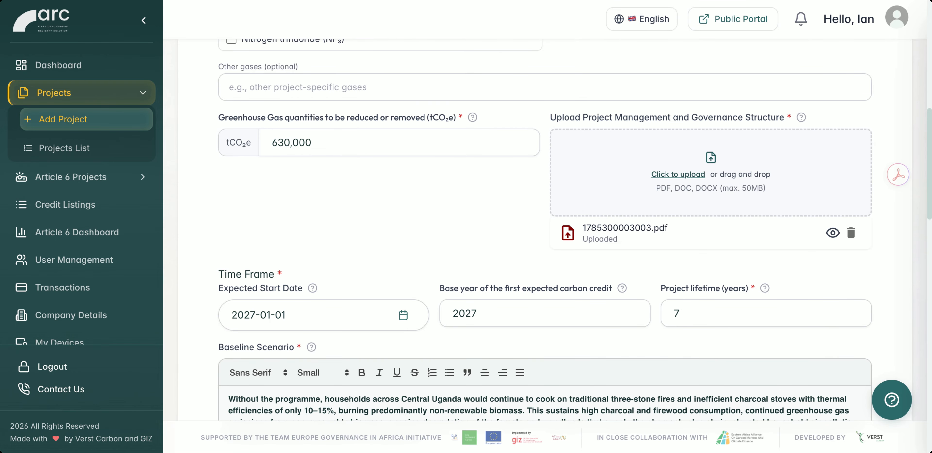
pyautogui.scroll(-5, 403, 274)
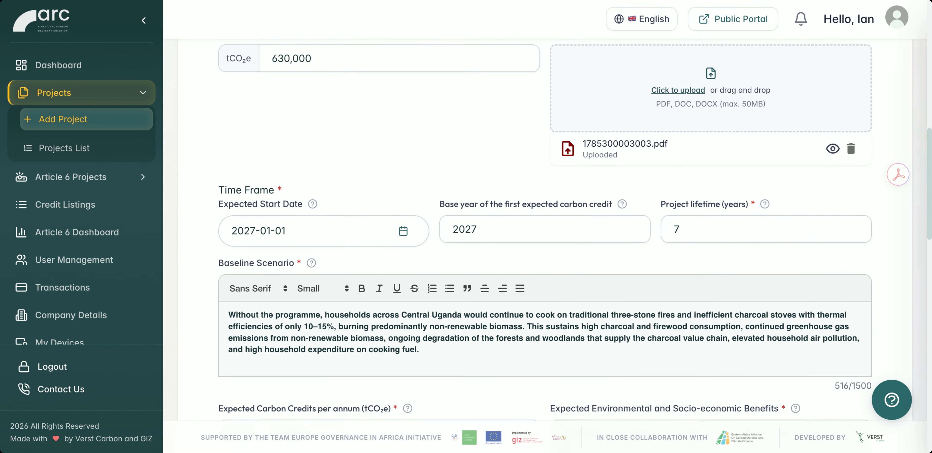
pyautogui.scroll(-5, 544, 371)
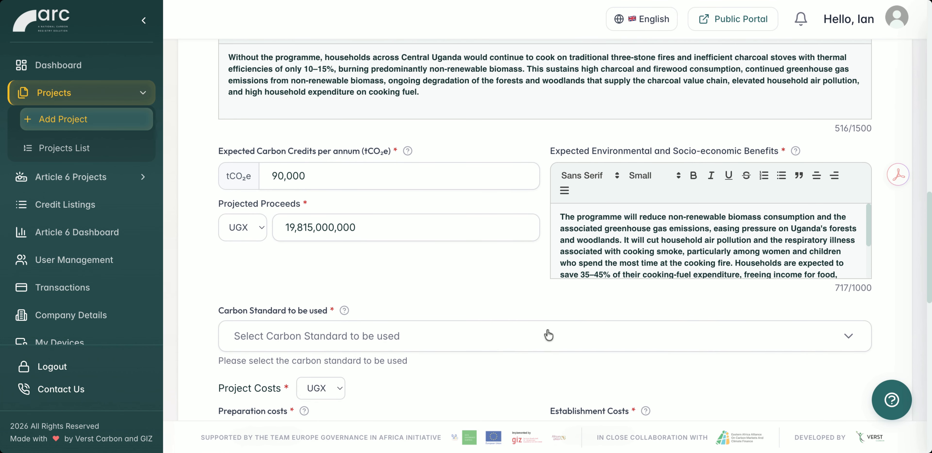
# Set the carbon standard to Gold Standard for the Global Goals (GS4GG) and look over the project costs and impact assessment report.
pyautogui.click(536, 338)
pyautogui.scroll(-1, 453, 228)
pyautogui.click(452, 228)
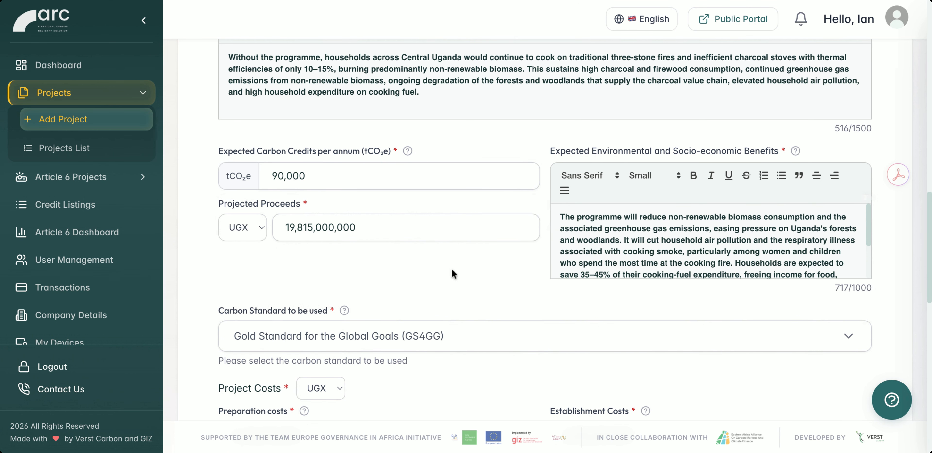
pyautogui.scroll(-3, 475, 377)
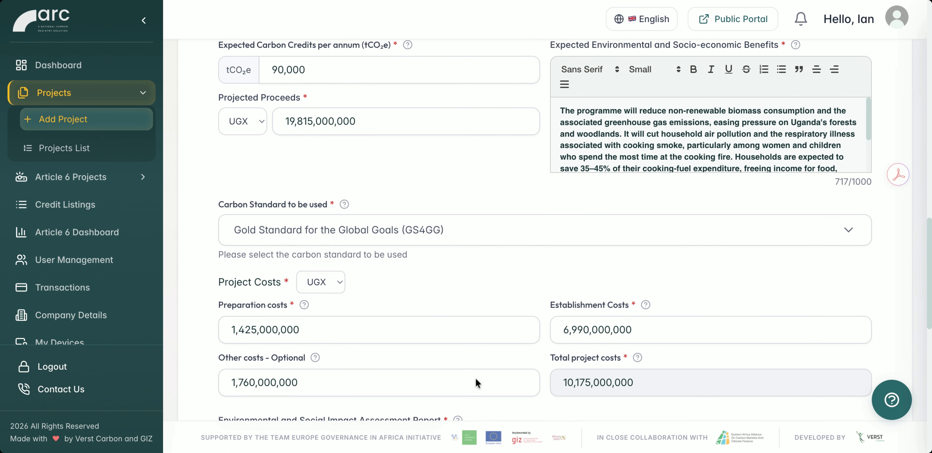
pyautogui.scroll(-1, 476, 377)
pyautogui.scroll(-3, 475, 377)
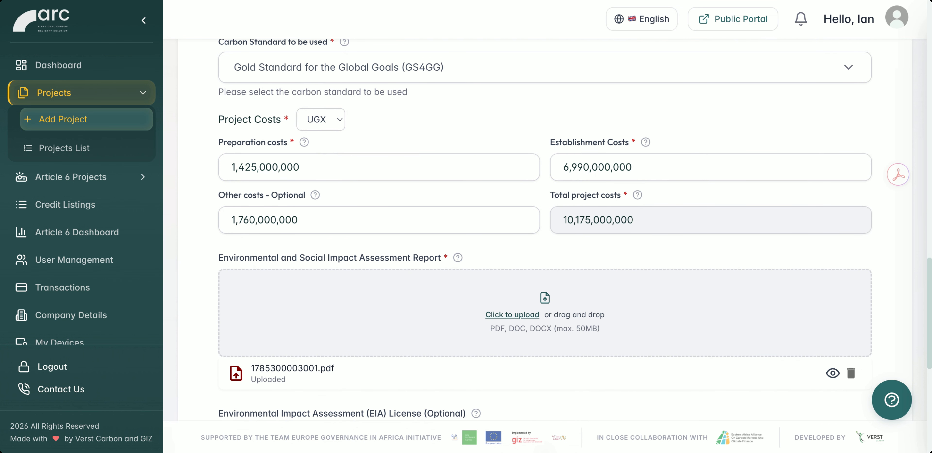
pyautogui.scroll(-4, 575, 230)
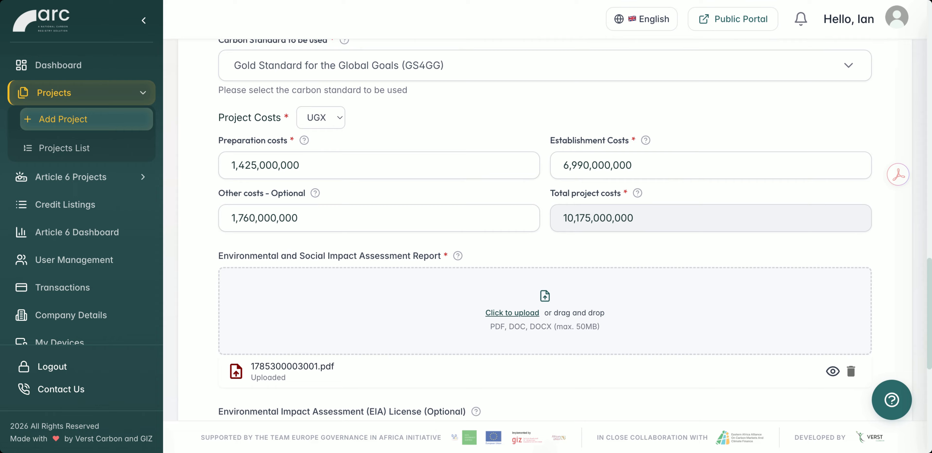
# Save the Carbon Emissions stage of the concept note and look over the Project Concept Note Summary with its completed stages.
pyautogui.scroll(-4, 546, 230)
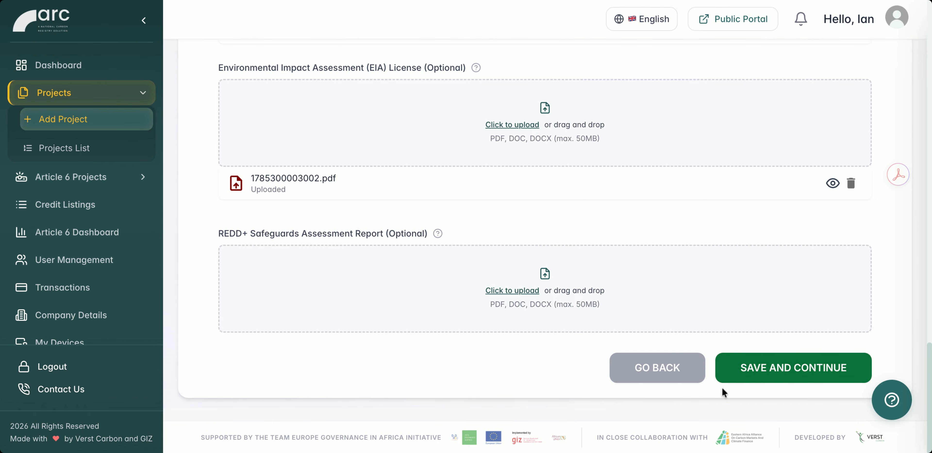
pyautogui.click(758, 373)
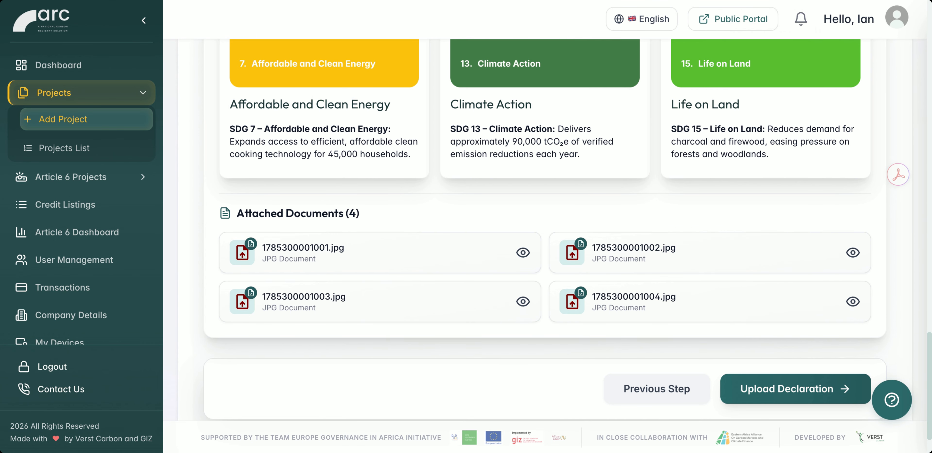
pyautogui.scroll(20, 682, 331)
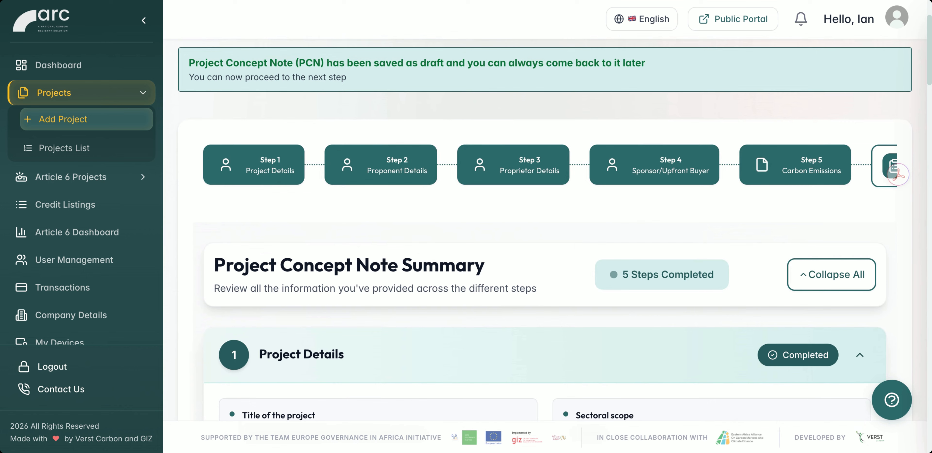
pyautogui.scroll(1, 730, 319)
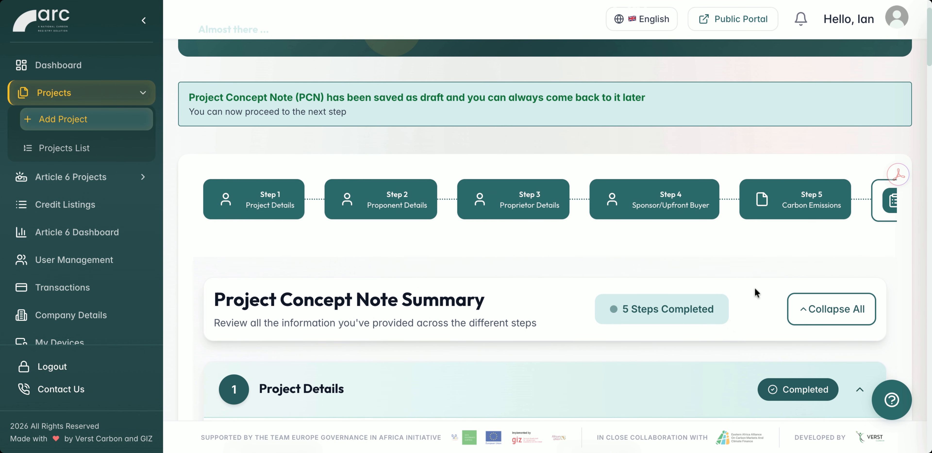
pyautogui.hscroll(5, 763, 221)
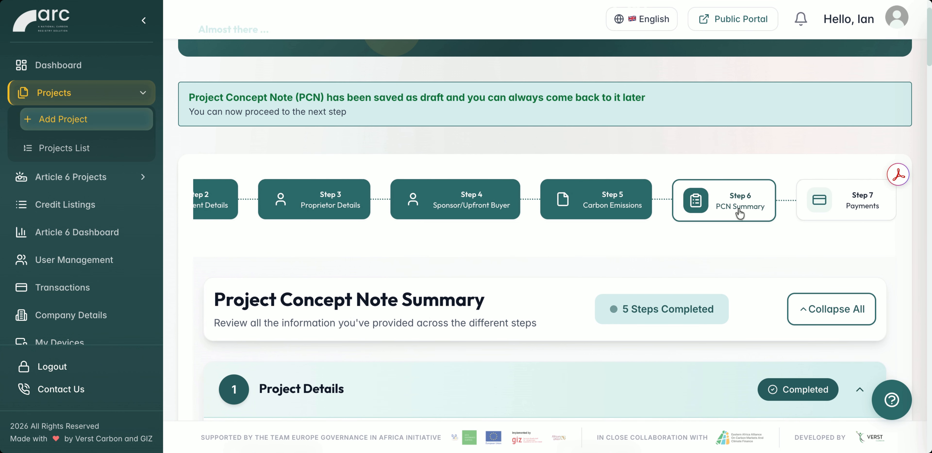
# Open the Payments stage, look over the Carbon Project Application Fee details and start the payment.
pyautogui.click(834, 201)
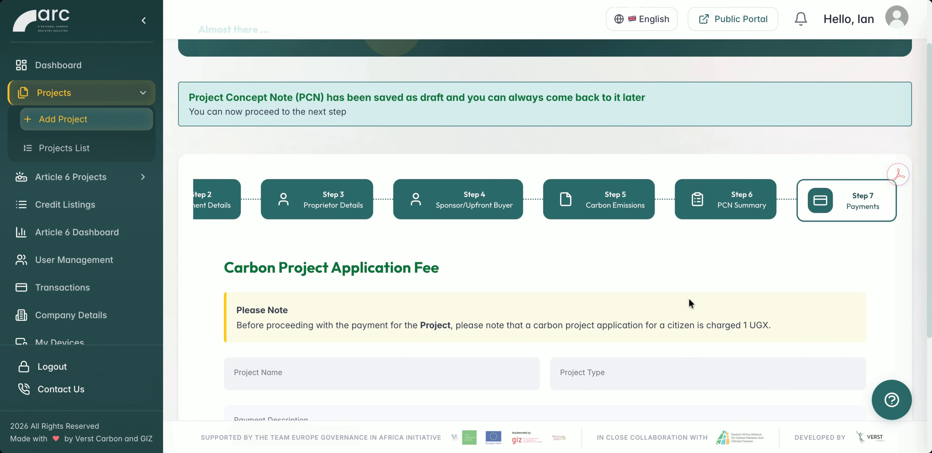
pyautogui.scroll(-5, 735, 243)
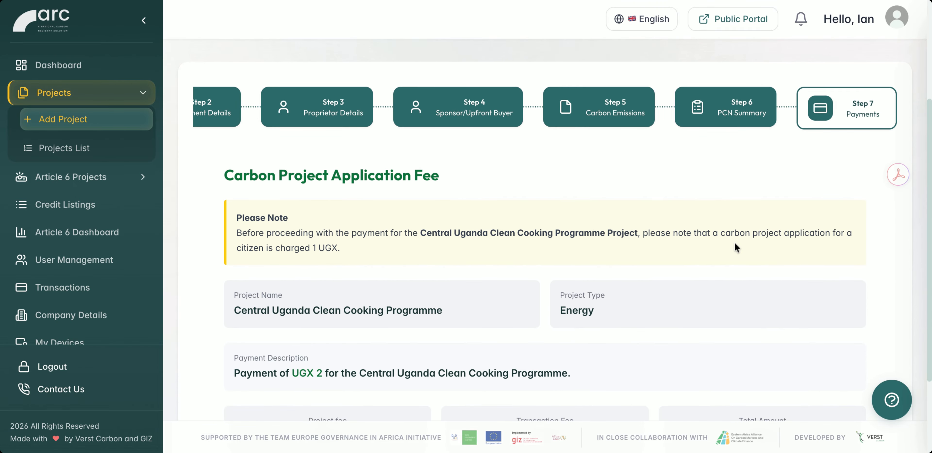
pyautogui.click(711, 390)
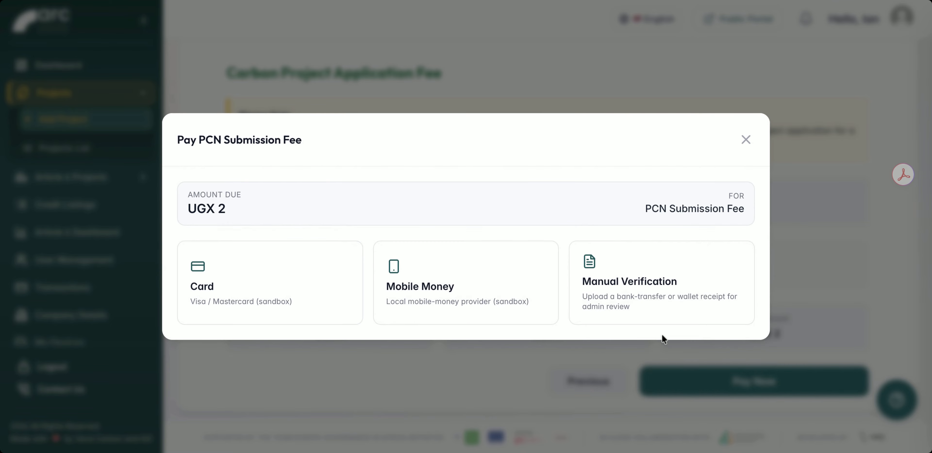
# Pay the PCN submission fee with Mobile Money, entering the payer's mobile number.
pyautogui.click(472, 288)
pyautogui.click(260, 260)
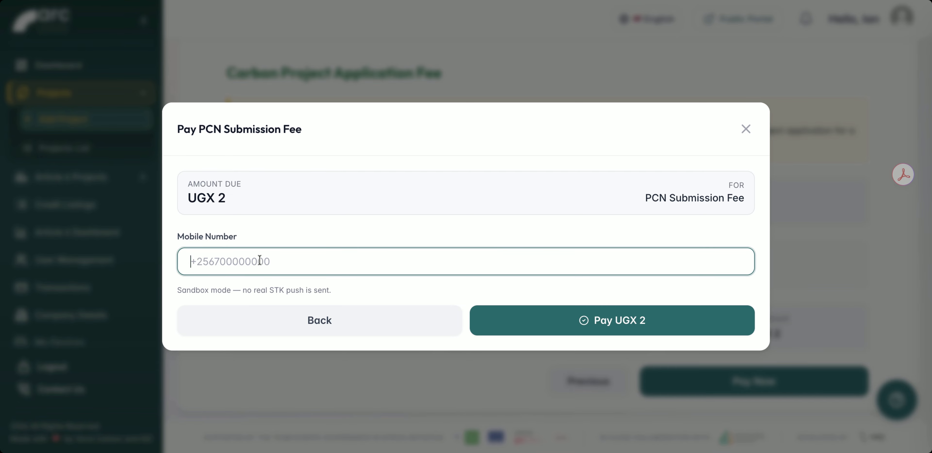
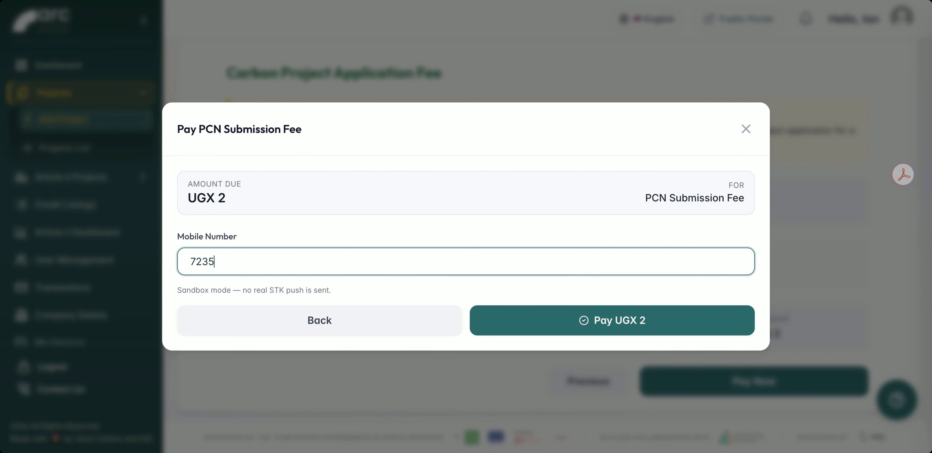
pyautogui.click(533, 325)
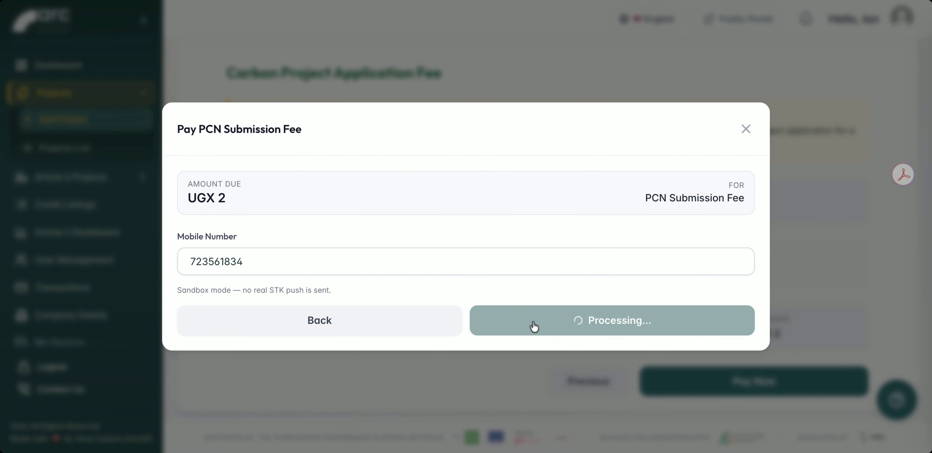
# Look over the post-submission guidance, preview the payment receipt with its transaction information, and close it.
pyautogui.scroll(-5, 708, 236)
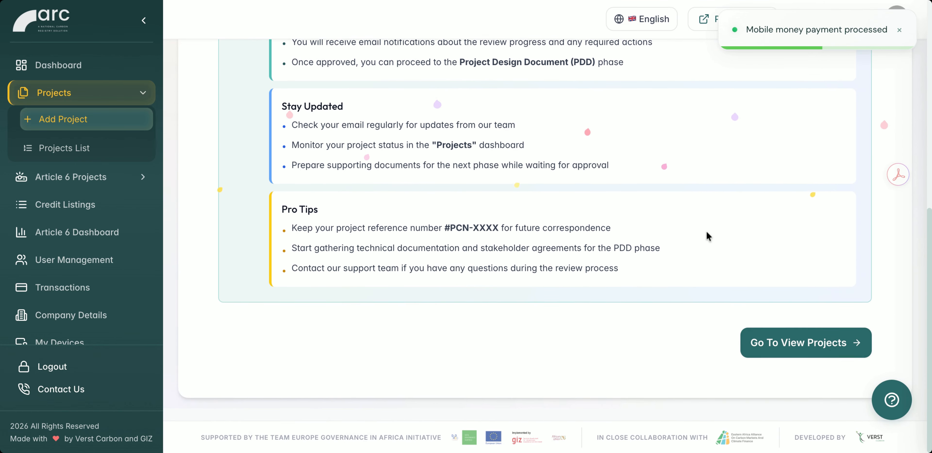
pyautogui.scroll(7, 759, 333)
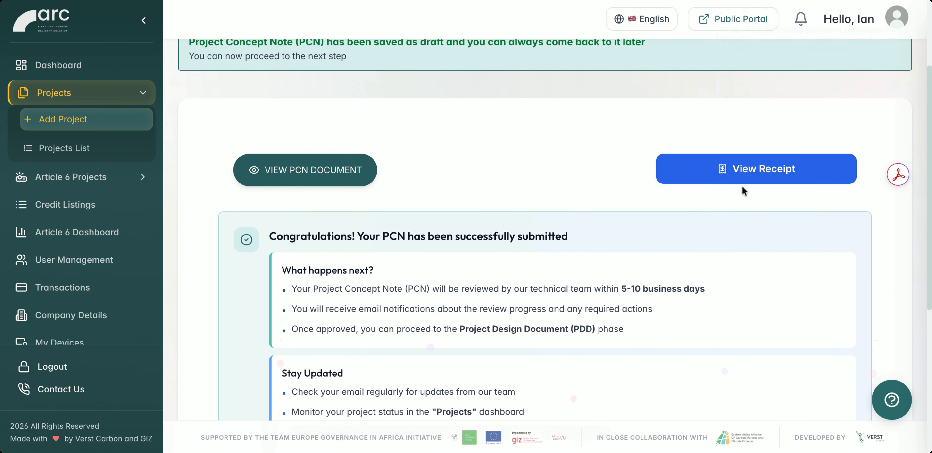
pyautogui.click(748, 180)
pyautogui.scroll(-1, 705, 223)
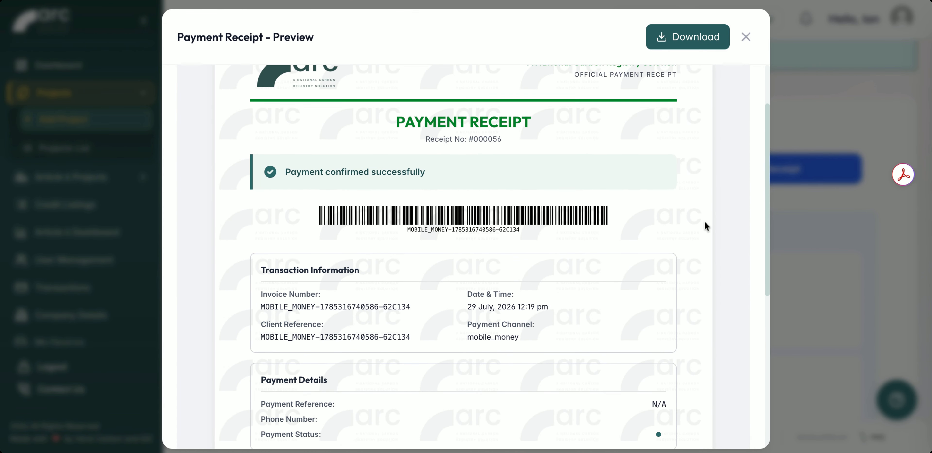
pyautogui.click(745, 38)
# Preview the submitted PCN document, look over its general information and proprietor details, and close it.
pyautogui.click(313, 185)
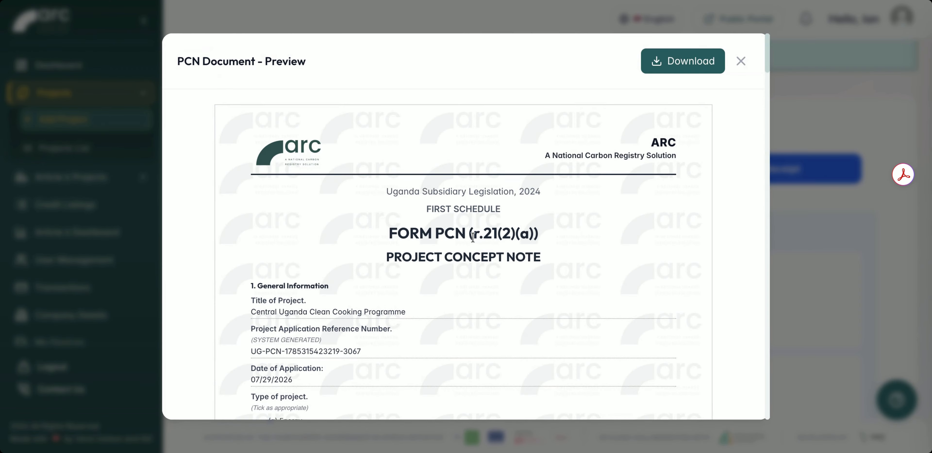
pyautogui.scroll(-15, 480, 241)
pyautogui.scroll(-10, 479, 241)
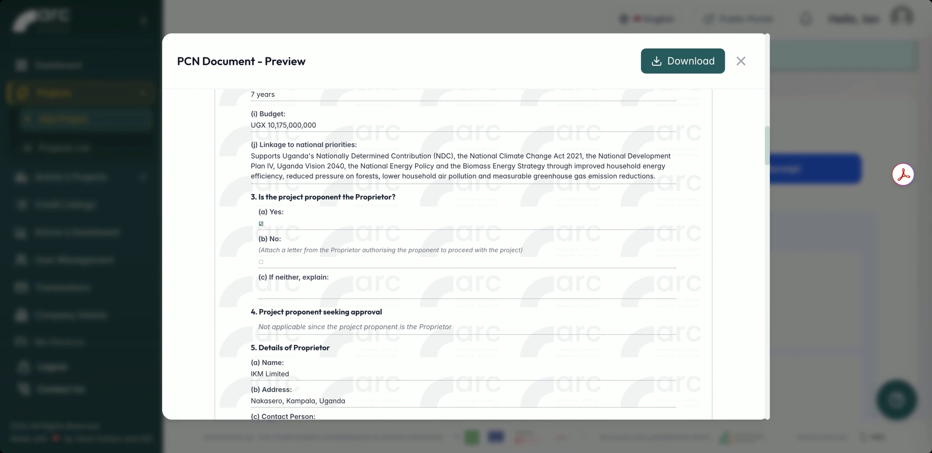
pyautogui.click(741, 62)
# Go on to the projects view, and open the Central Uganda Clean Cooking Programme committee setup task from the admin job queue.
pyautogui.scroll(-5, 704, 269)
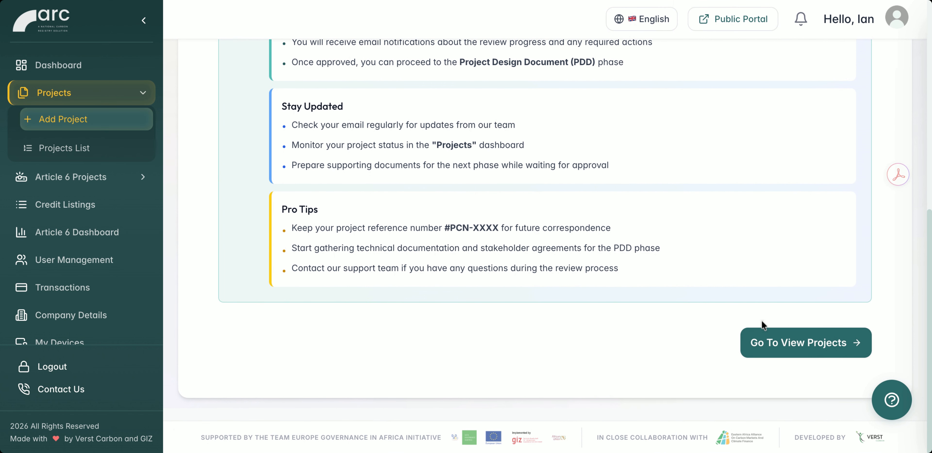
pyautogui.click(763, 335)
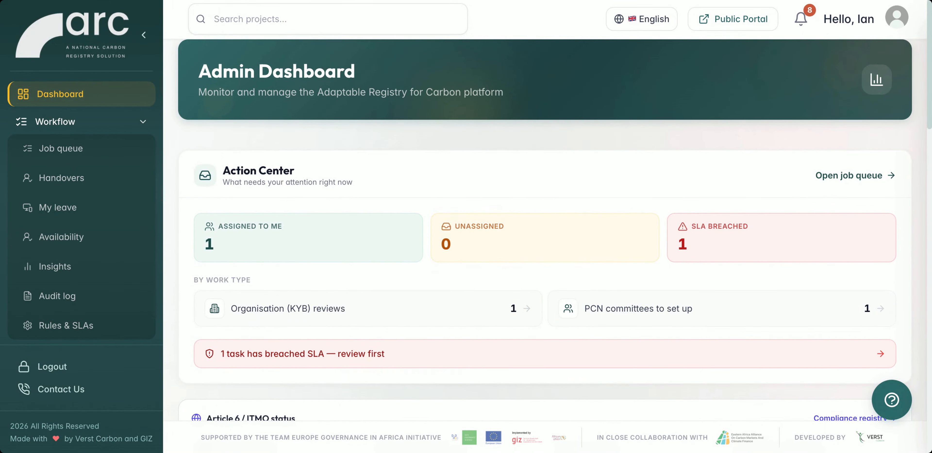
pyautogui.click(68, 158)
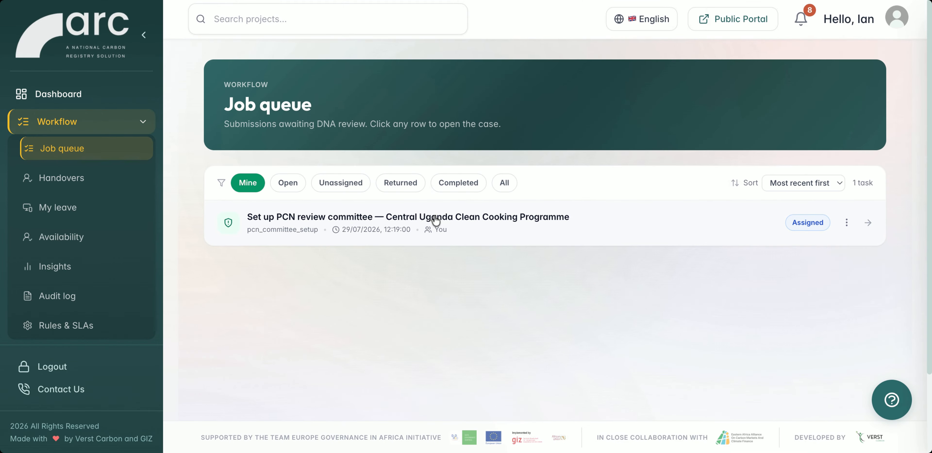
pyautogui.click(436, 220)
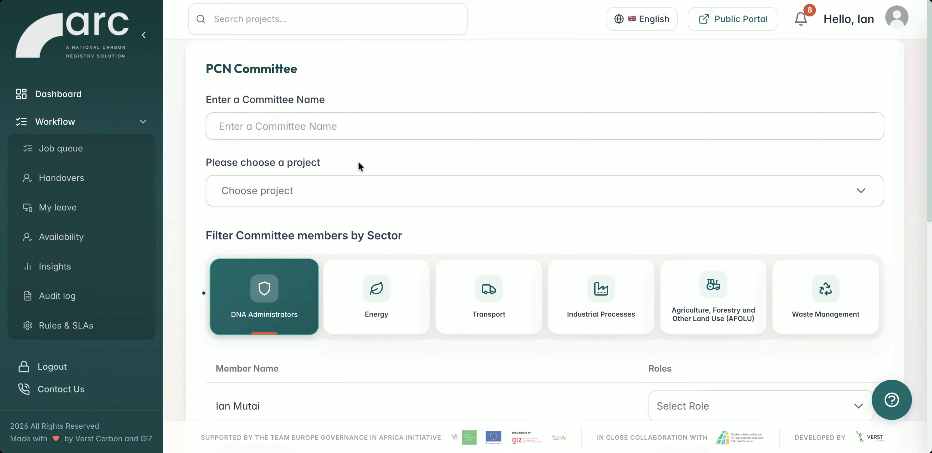
# Name the PCN committee "IKM Ltd PCN Commitee" and choose Central Uganda Clean Cooking Programme as its project.
pyautogui.click(296, 117)
pyautogui.write('IKM Ltd Commitee')
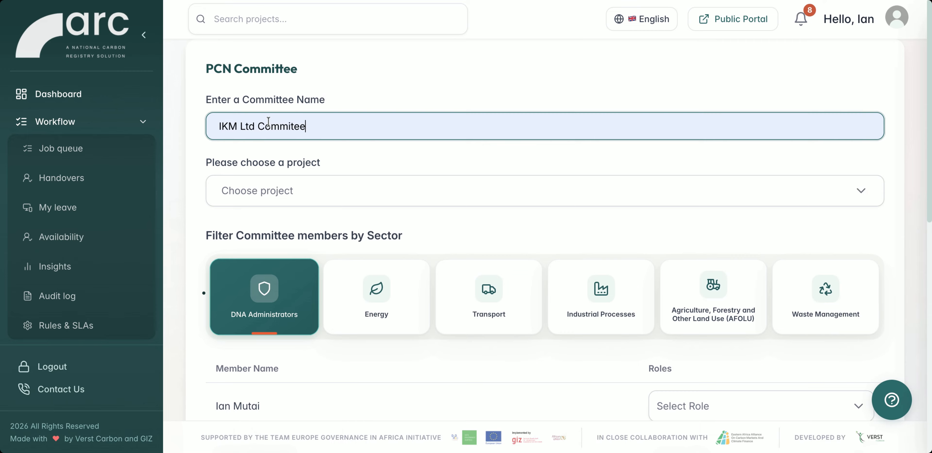
pyautogui.click(259, 126)
pyautogui.write('PCN')
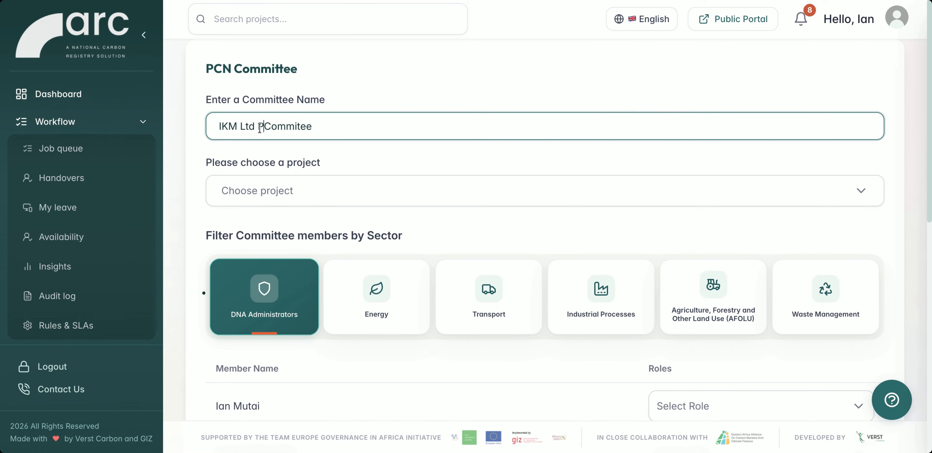
pyautogui.click(268, 199)
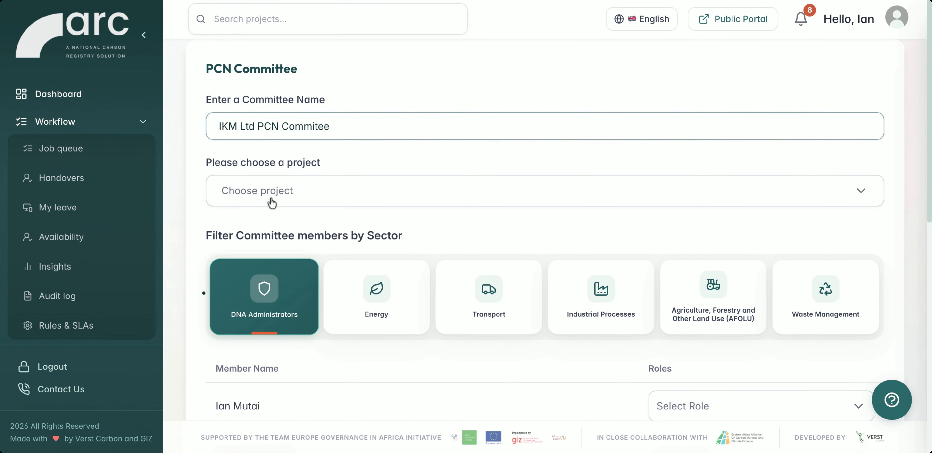
pyautogui.click(276, 255)
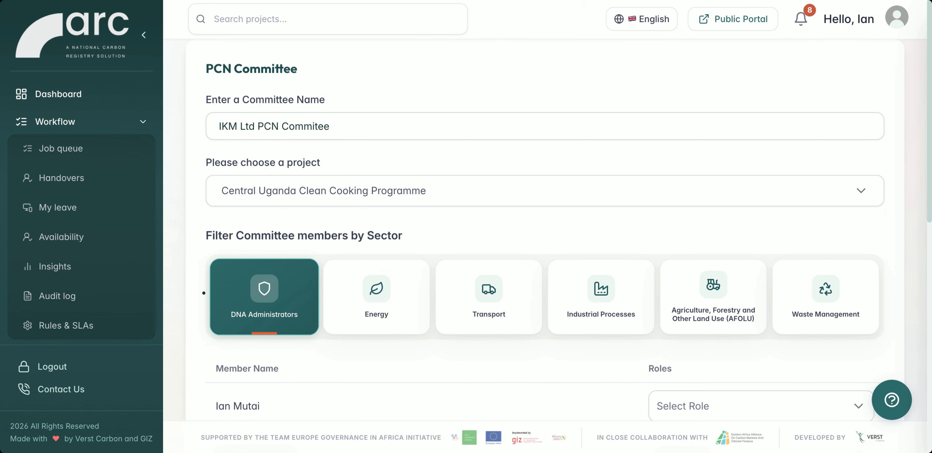
# Assign the Chairperson role to the first listed DNA administrator and the Member role to the second and third.
pyautogui.scroll(-3, 643, 279)
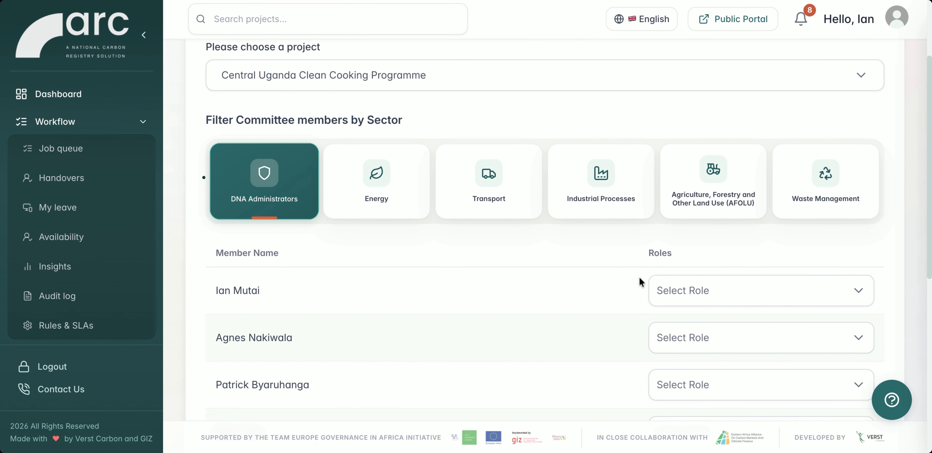
pyautogui.click(690, 290)
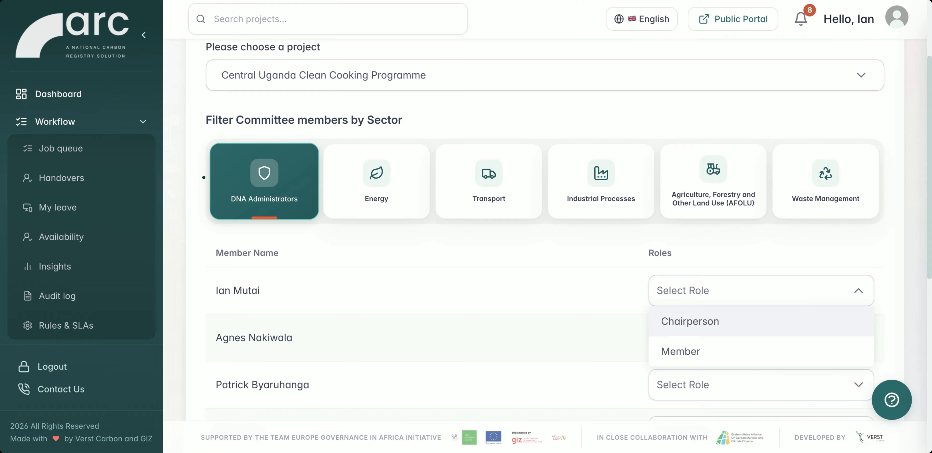
pyautogui.click(719, 321)
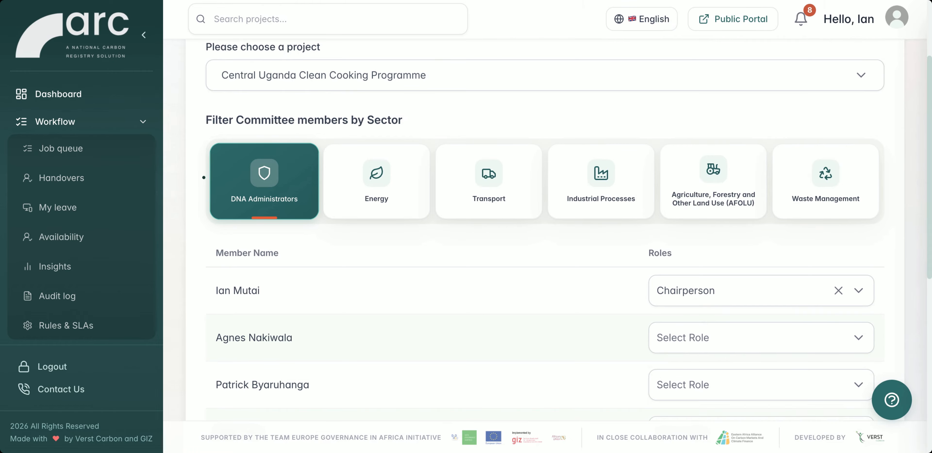
pyautogui.click(726, 340)
pyautogui.click(698, 395)
pyautogui.scroll(-5, 614, 362)
pyautogui.click(682, 195)
pyautogui.click(700, 253)
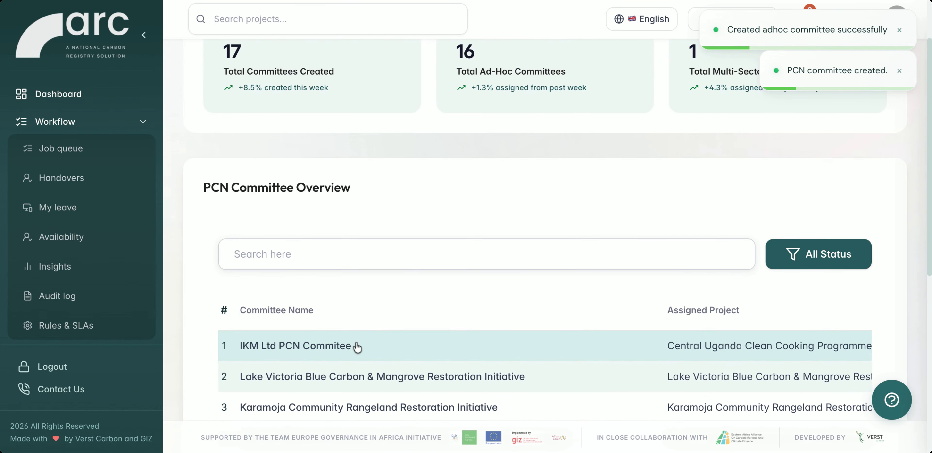
# Open the project's Concept Note committee details and look over the list of committee members and their roles.
pyautogui.click(356, 345)
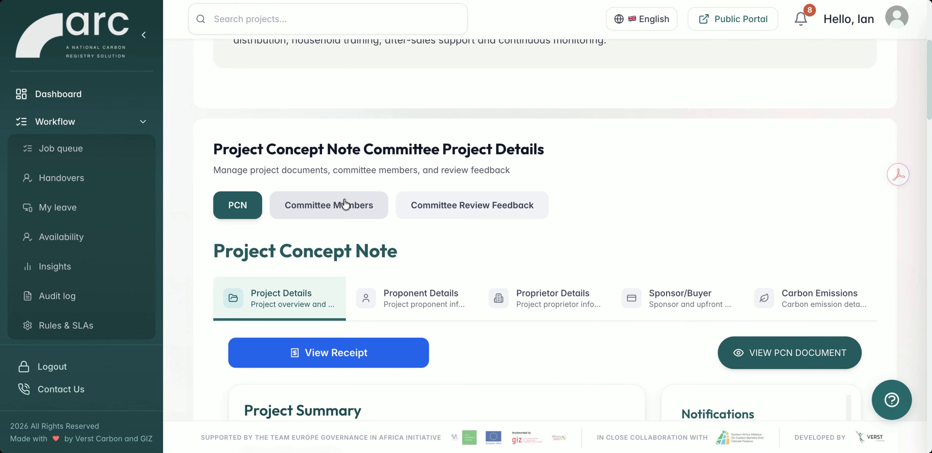
pyautogui.scroll(-2, 345, 204)
pyautogui.click(344, 149)
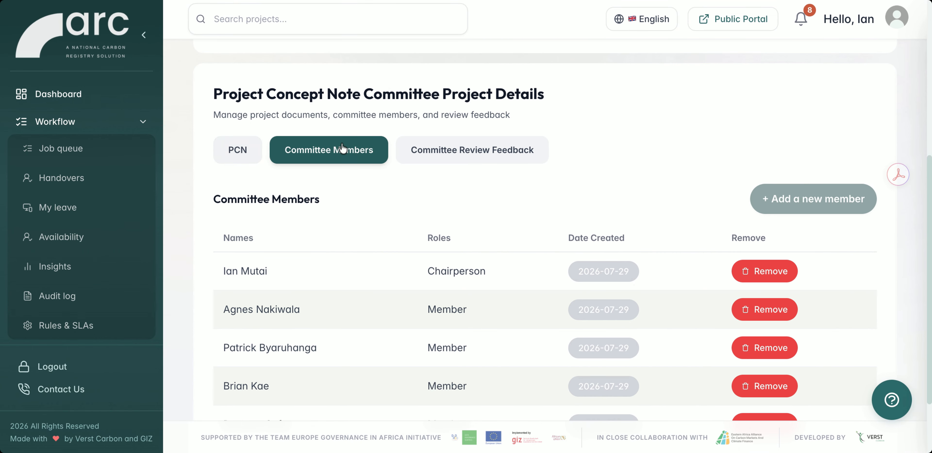
# Give committee review feedback on the concept note with the decision Submit to final Approver, and submit it.
pyautogui.click(468, 150)
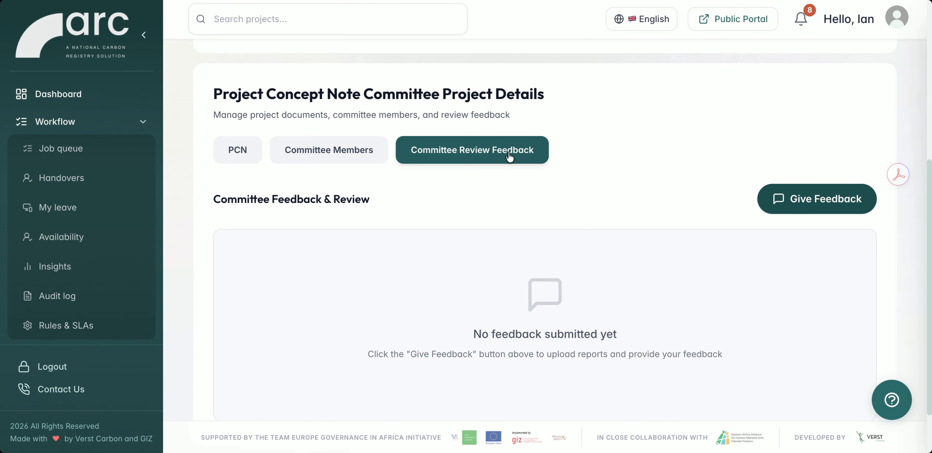
pyautogui.click(810, 204)
pyautogui.click(315, 154)
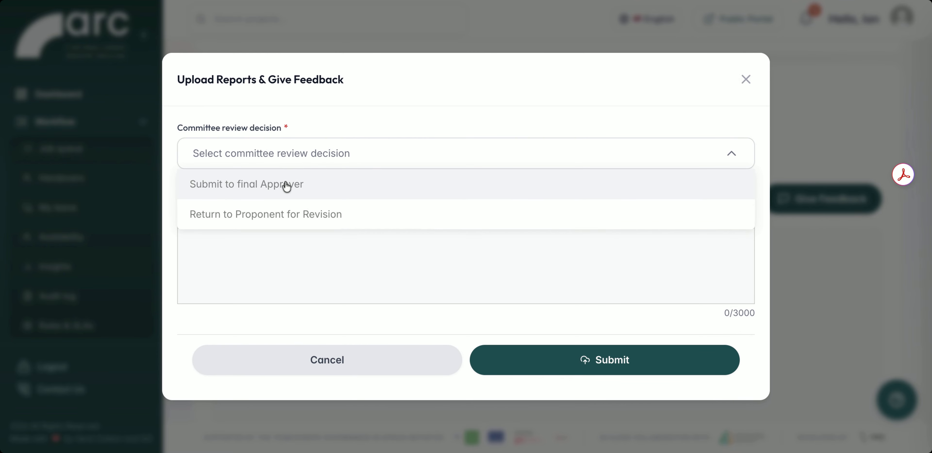
pyautogui.click(285, 187)
pyautogui.click(614, 385)
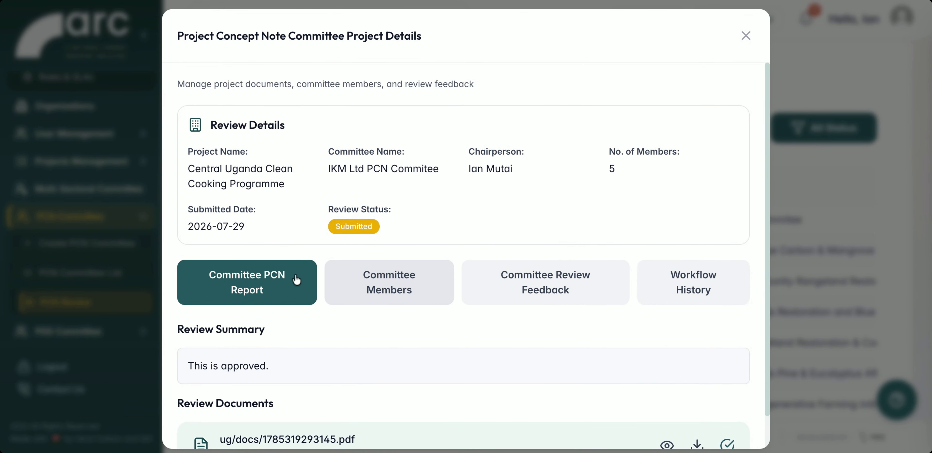
# Look over the committee's PCN report with its review summary and documents, and open the Committee Review Feedback decision form.
pyautogui.scroll(-1, 363, 319)
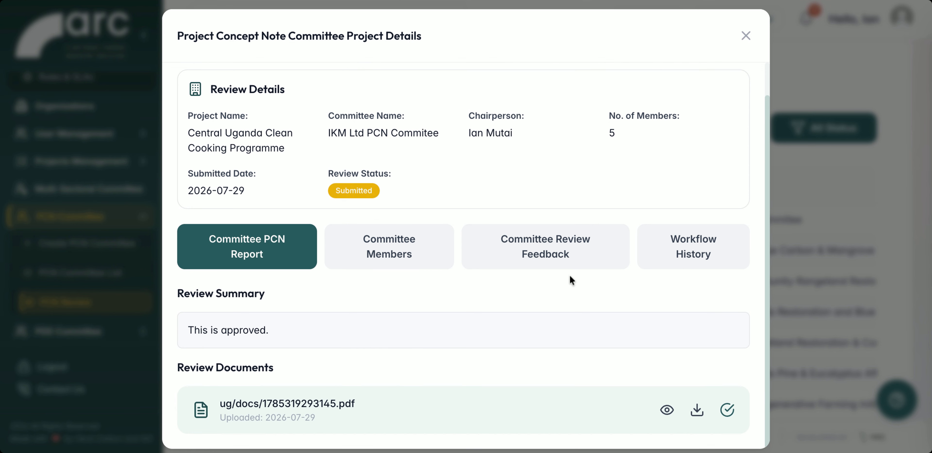
pyautogui.scroll(1, 570, 275)
pyautogui.click(543, 289)
pyautogui.scroll(-4, 543, 286)
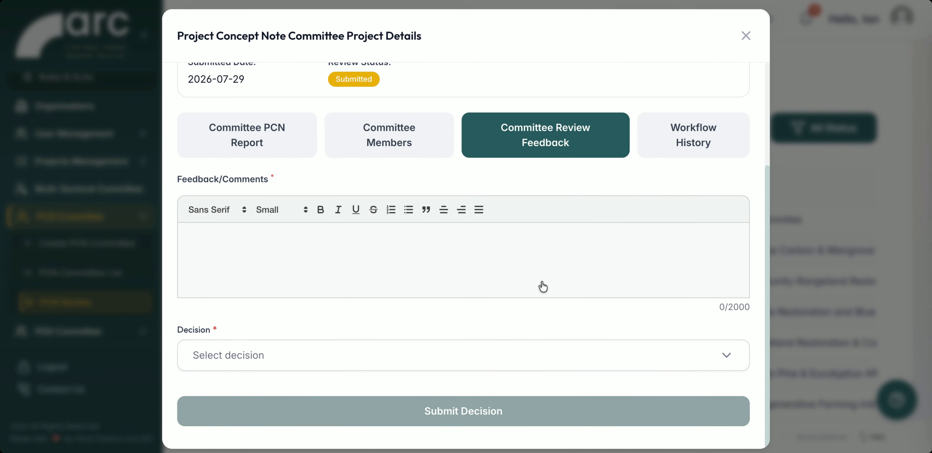
# Give the final committee review feedback "This is approved." on the concept note with the decision Approve, and submit it.
pyautogui.click(358, 246)
pyautogui.write('This is approved.')
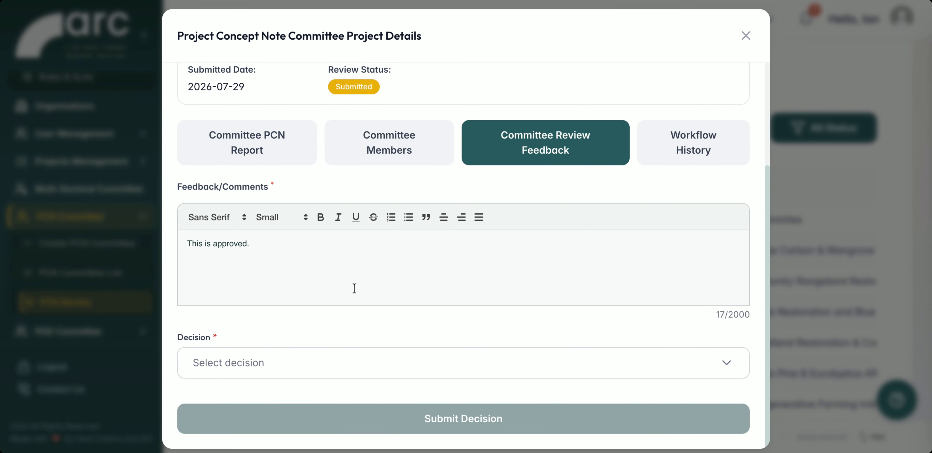
pyautogui.click(339, 362)
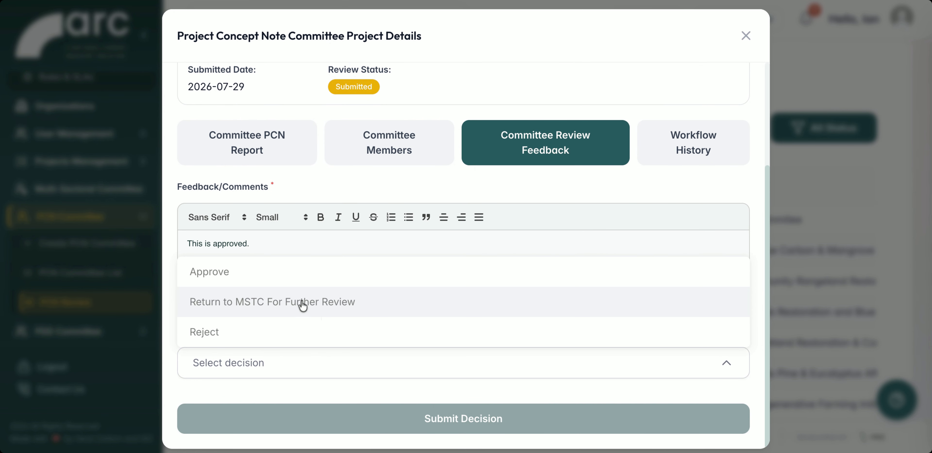
pyautogui.click(246, 275)
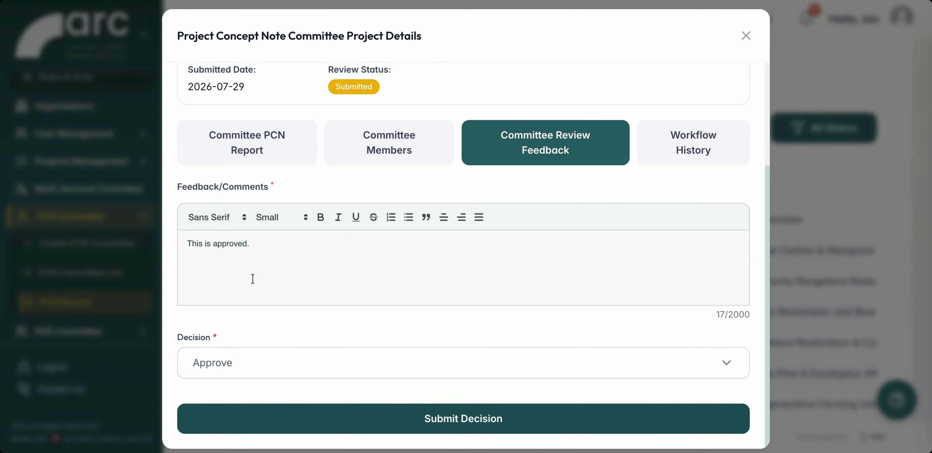
pyautogui.click(409, 420)
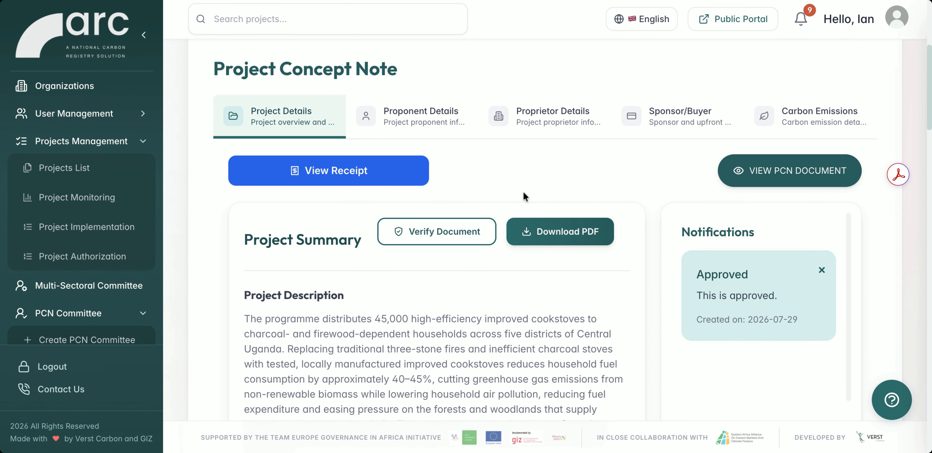
# Preview the concept note's Letter of No Objection in the admin view and again in the proponent's account, and close the preview.
pyautogui.click(568, 237)
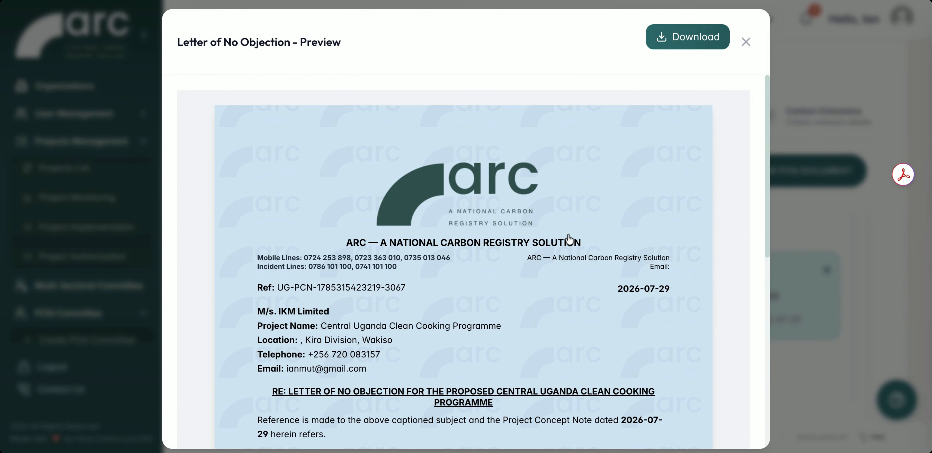
pyautogui.scroll(-10, 569, 239)
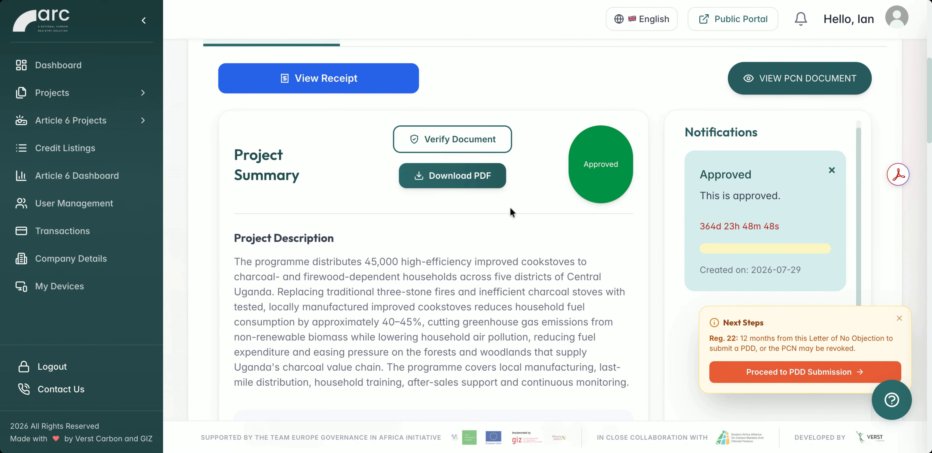
pyautogui.click(502, 183)
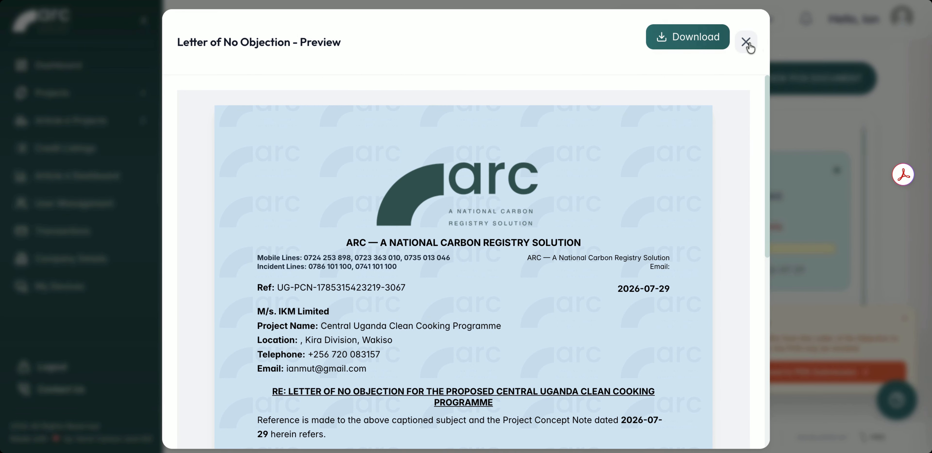
pyautogui.click(746, 42)
# Open the project's PDD Submission stage and look over the government approvals, stakeholder report and project validation report uploads.
pyautogui.scroll(6, 675, 230)
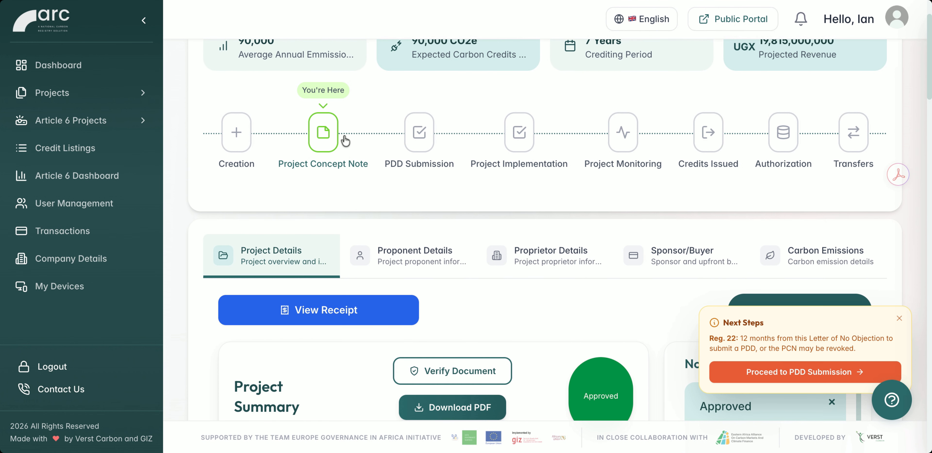
pyautogui.click(417, 134)
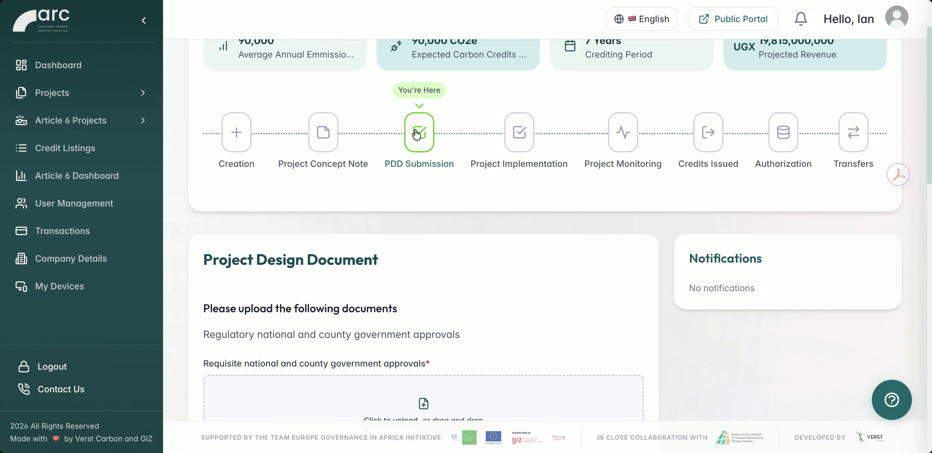
pyautogui.scroll(3, 417, 135)
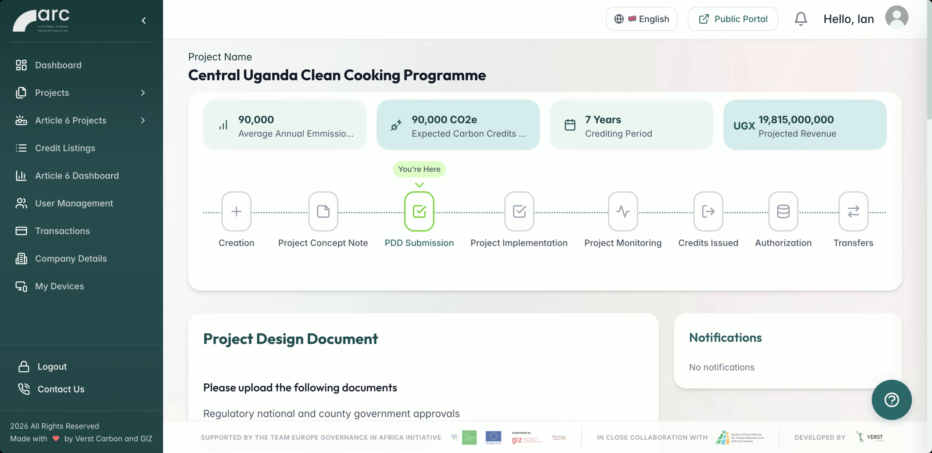
pyautogui.scroll(-2, 560, 232)
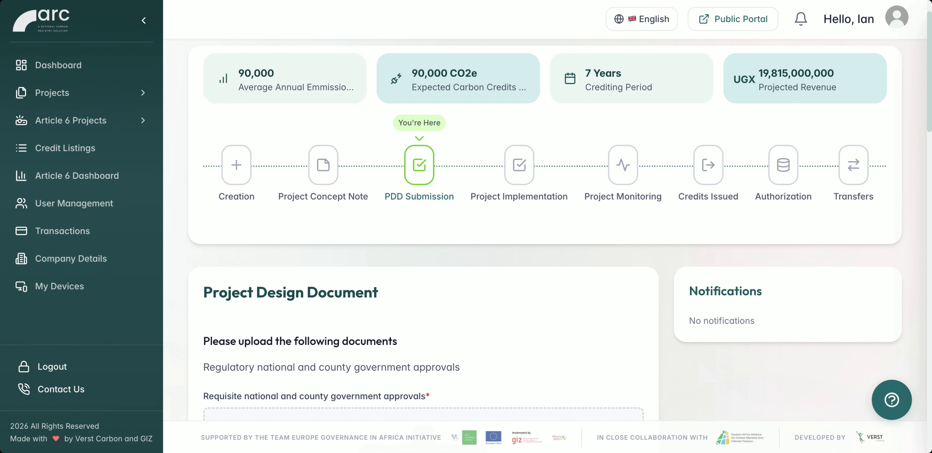
pyautogui.scroll(-5, 560, 231)
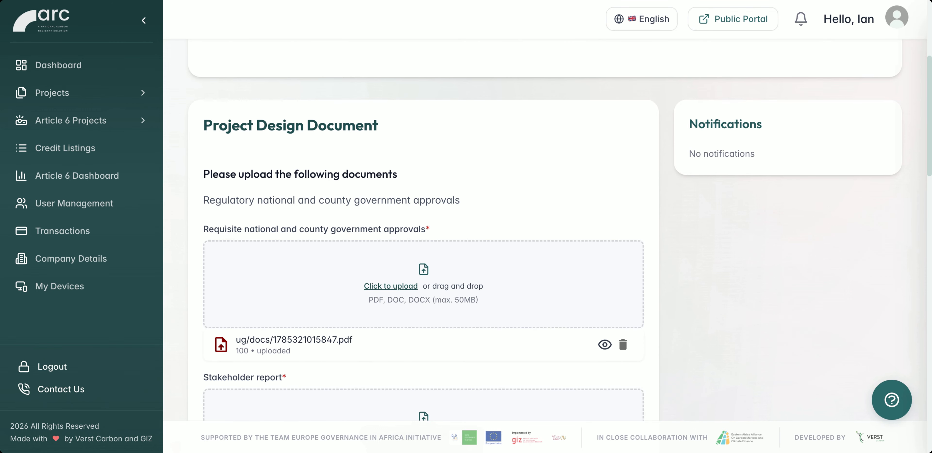
pyautogui.scroll(-2, 560, 229)
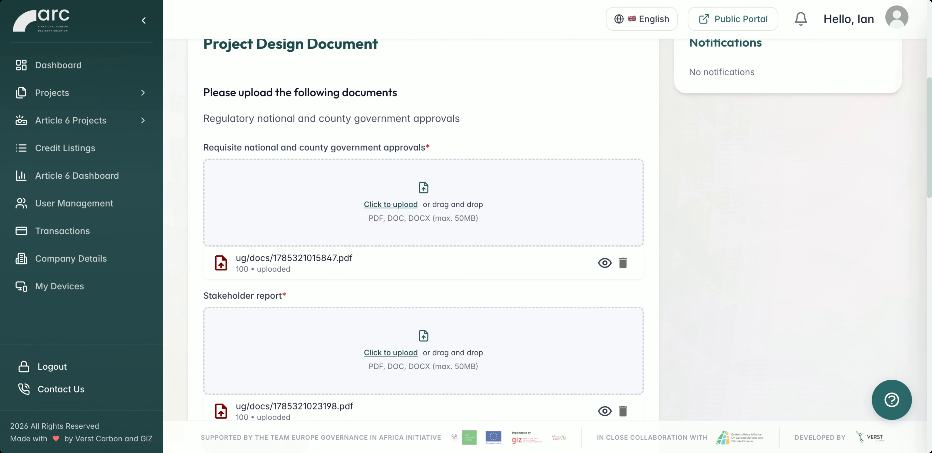
pyautogui.scroll(-3, 424, 227)
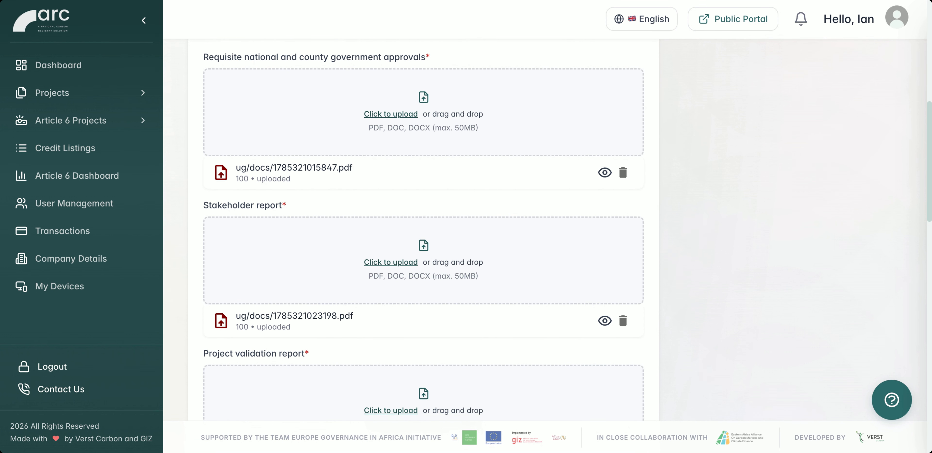
pyautogui.scroll(-3, 423, 228)
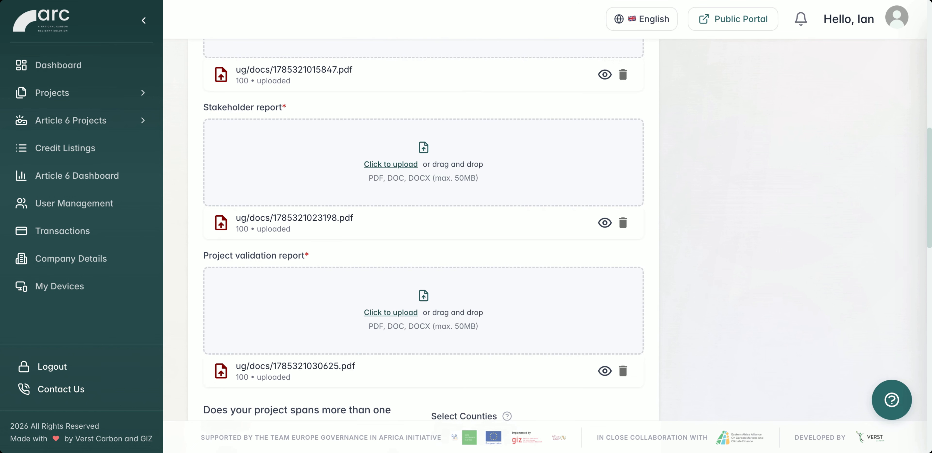
# Examine the PDD form's selected counties, number of communities and uploaded community development agreements.
pyautogui.scroll(-5, 423, 228)
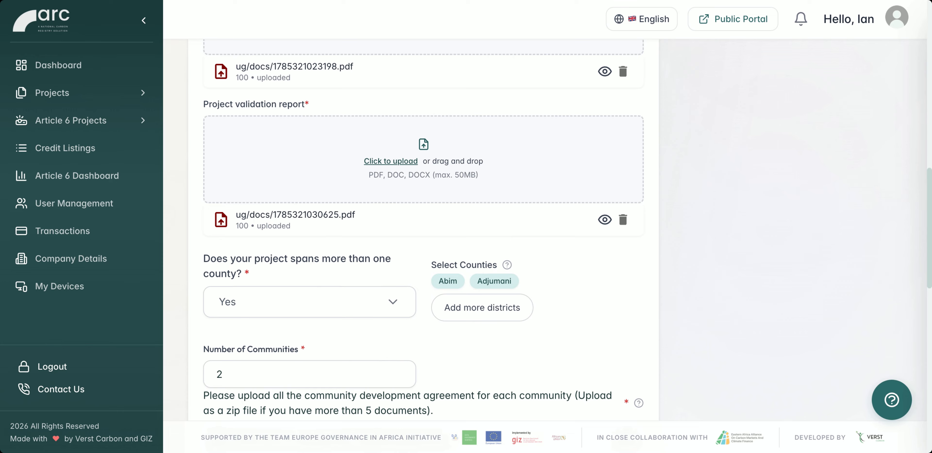
pyautogui.scroll(-3, 423, 228)
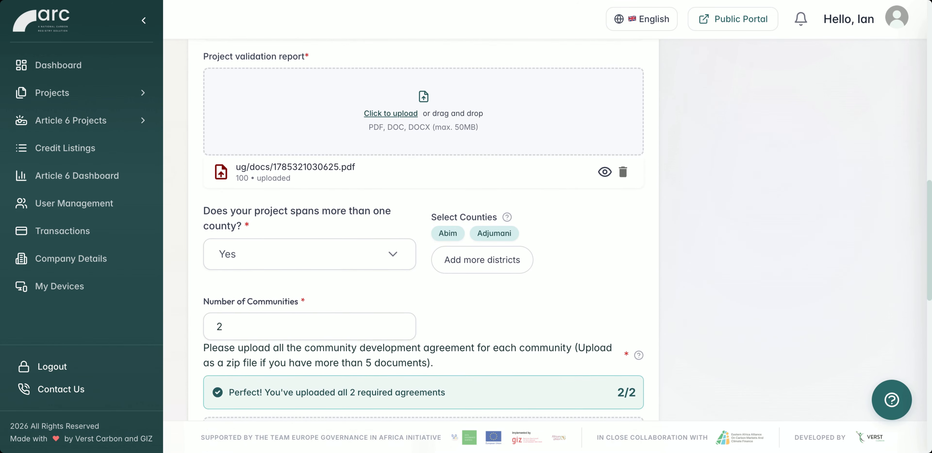
pyautogui.scroll(-2, 424, 228)
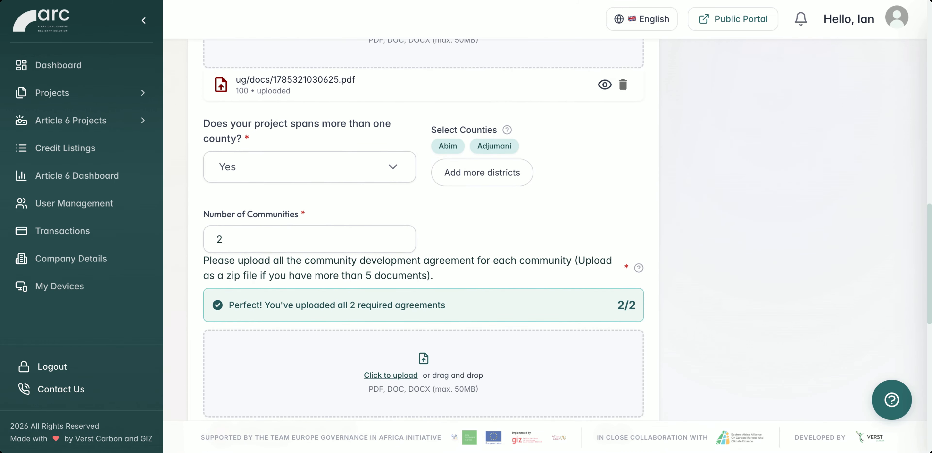
pyautogui.scroll(-1, 424, 231)
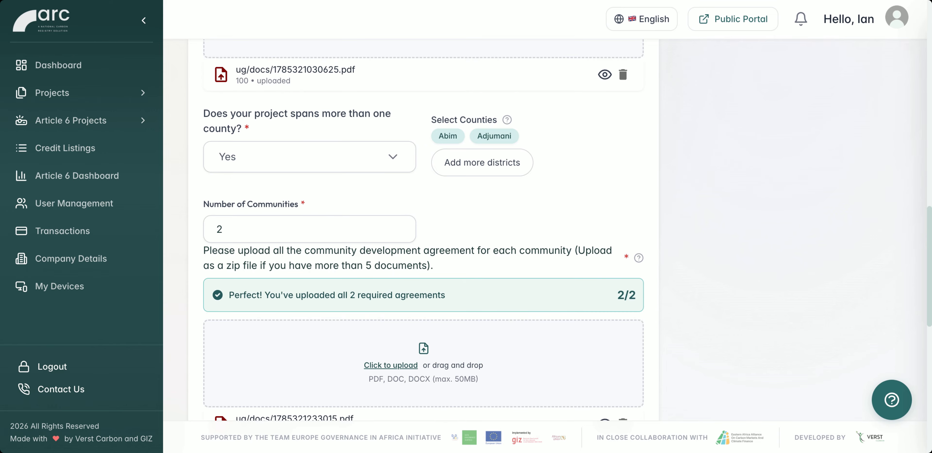
pyautogui.scroll(-2, 423, 230)
pyautogui.scroll(-1, 424, 230)
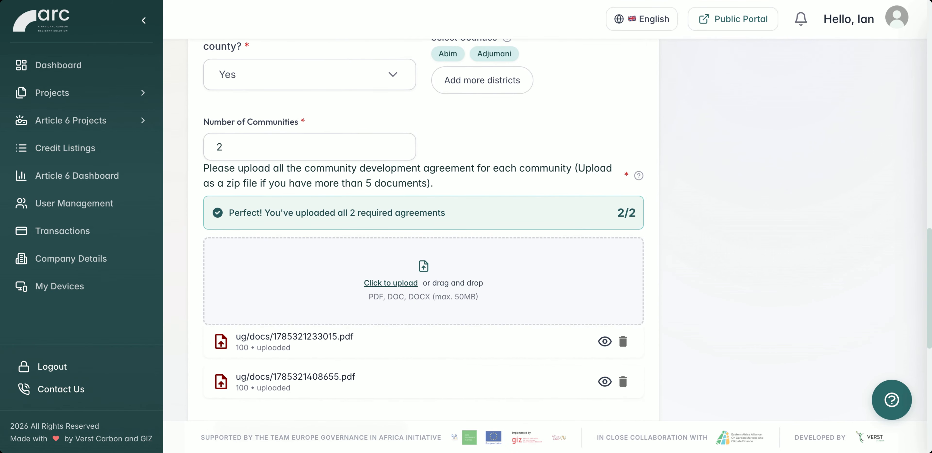
pyautogui.scroll(-2, 423, 230)
pyautogui.scroll(-2, 423, 231)
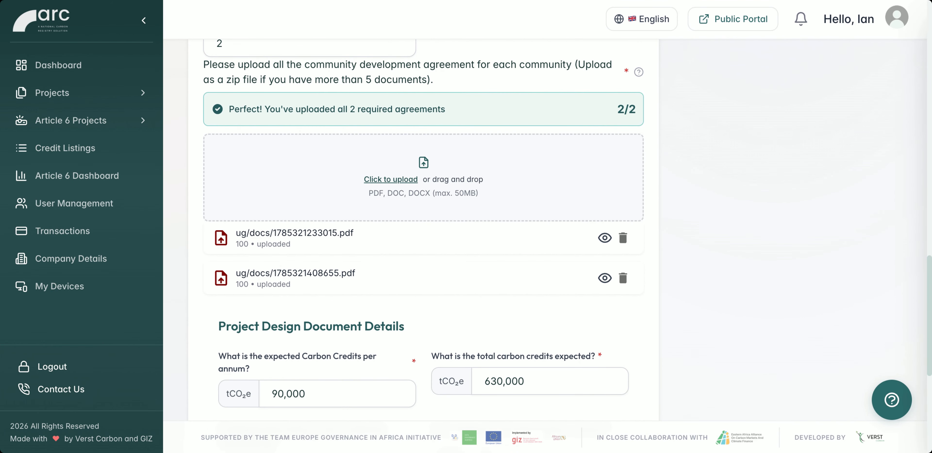
# Check the Project Design Document Details with carbon credits, monitoring methodology and crediting period, and submit the PDD.
pyautogui.scroll(-2, 423, 230)
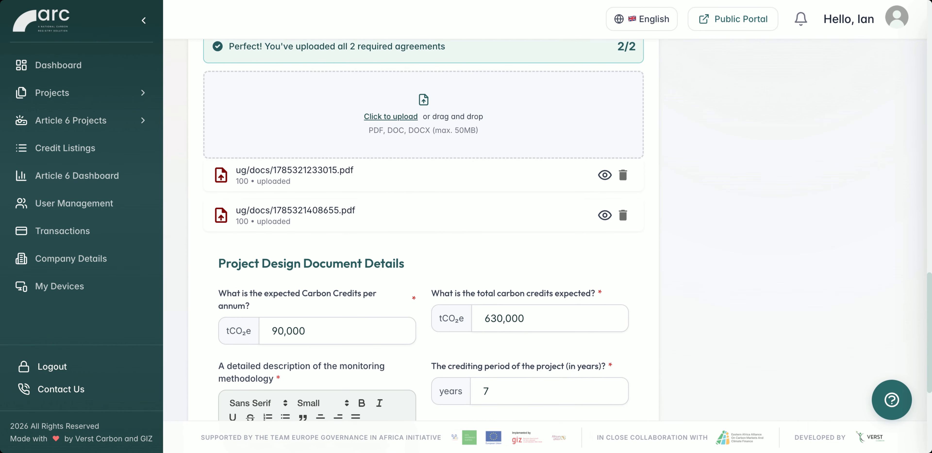
pyautogui.scroll(-1, 424, 230)
pyautogui.scroll(-3, 424, 231)
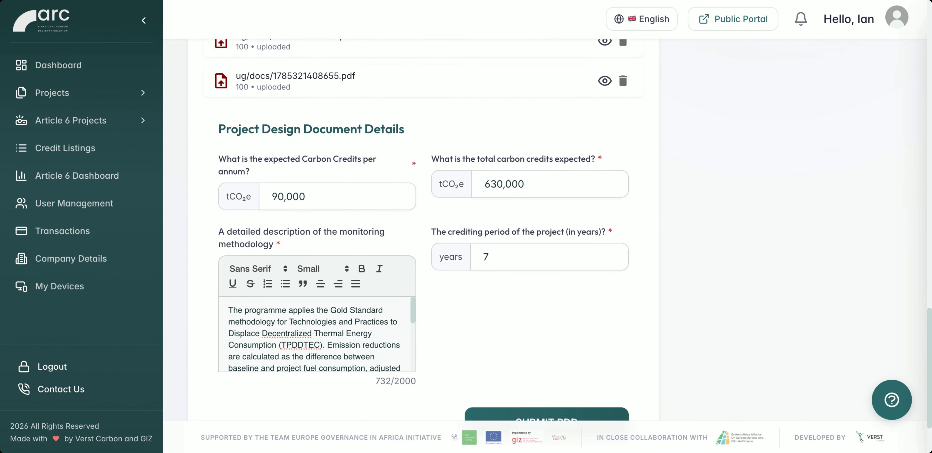
pyautogui.scroll(-1, 423, 230)
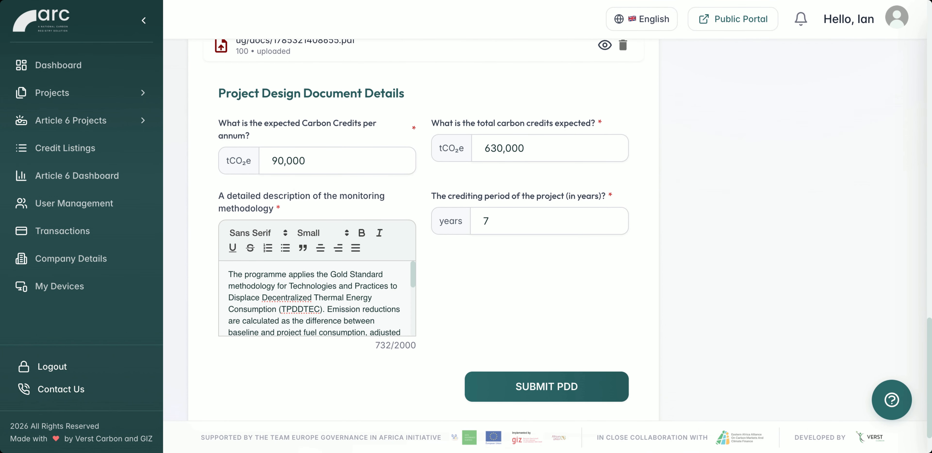
pyautogui.scroll(-1, 424, 231)
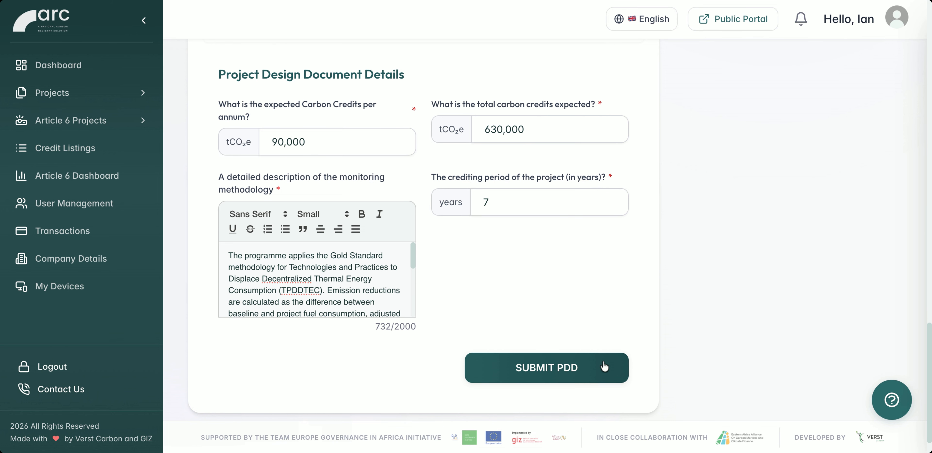
pyautogui.click(530, 373)
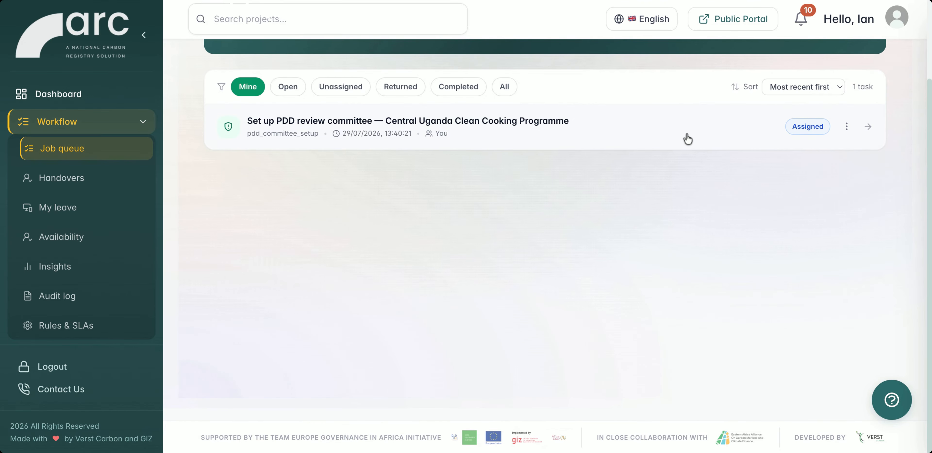
# Open the PDD review committee setup task, name the committee "IKM Ltd PDD Commitee" and choose the Central Uganda Clean Cooking Programme project.
pyautogui.click(696, 134)
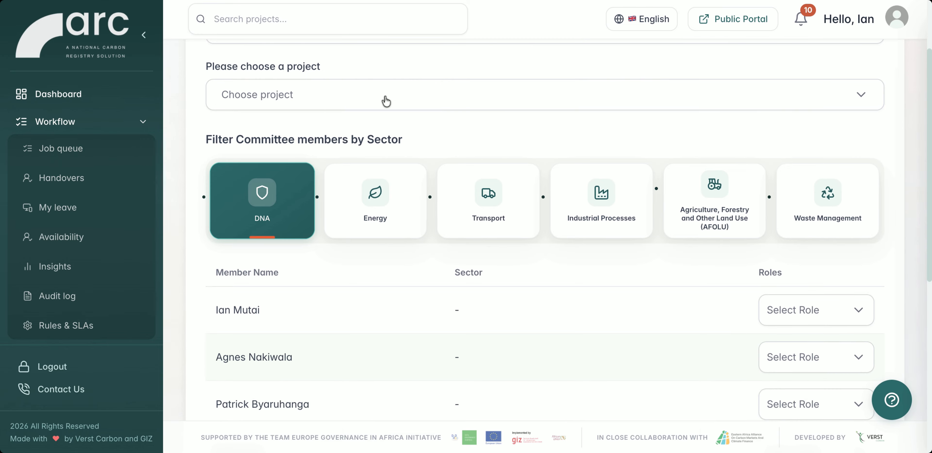
pyautogui.scroll(3, 386, 101)
pyautogui.click(338, 126)
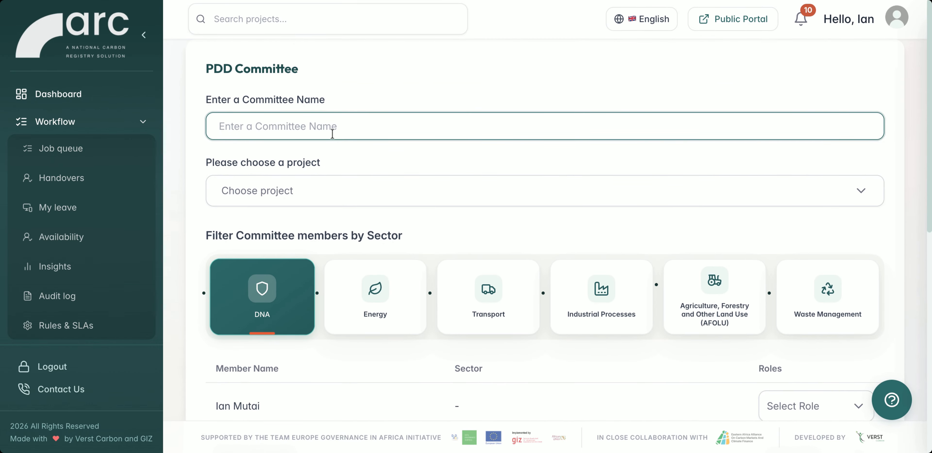
pyautogui.click(306, 232)
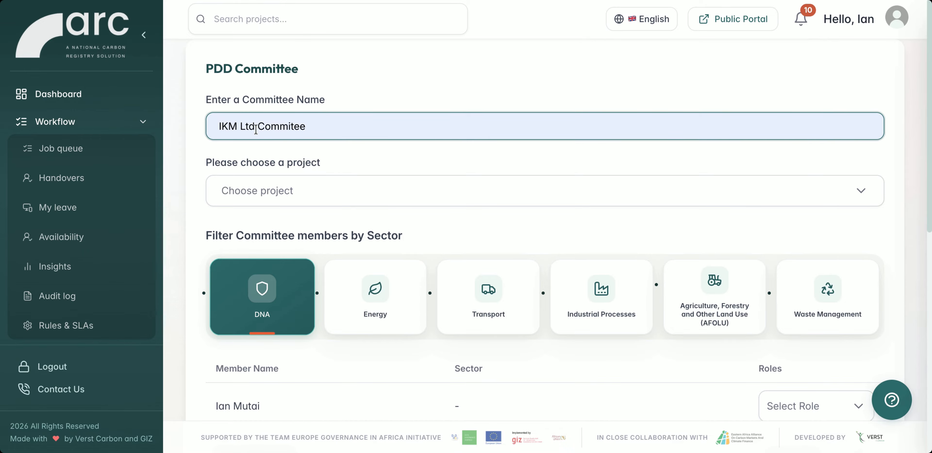
pyautogui.write('PDD')
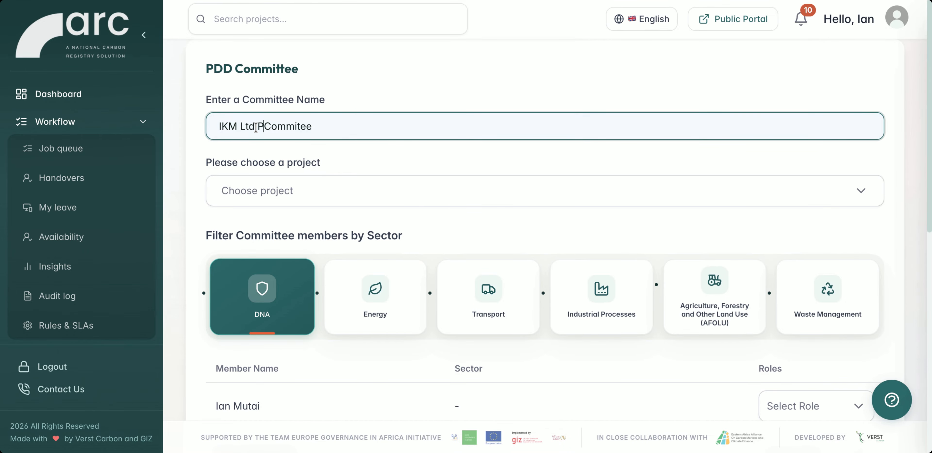
pyautogui.click(282, 189)
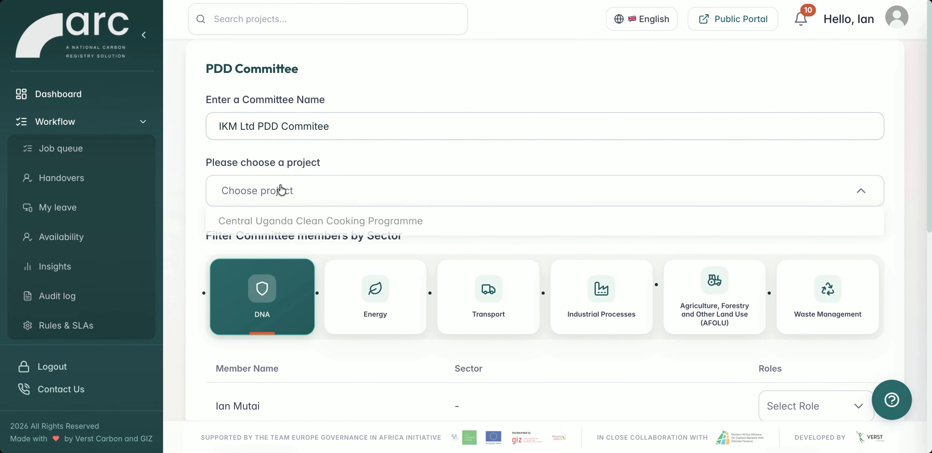
pyautogui.click(267, 221)
# Carry forward the project's existing PCN committee members to the new PDD committee.
pyautogui.scroll(-2, 428, 223)
pyautogui.scroll(-4, 427, 223)
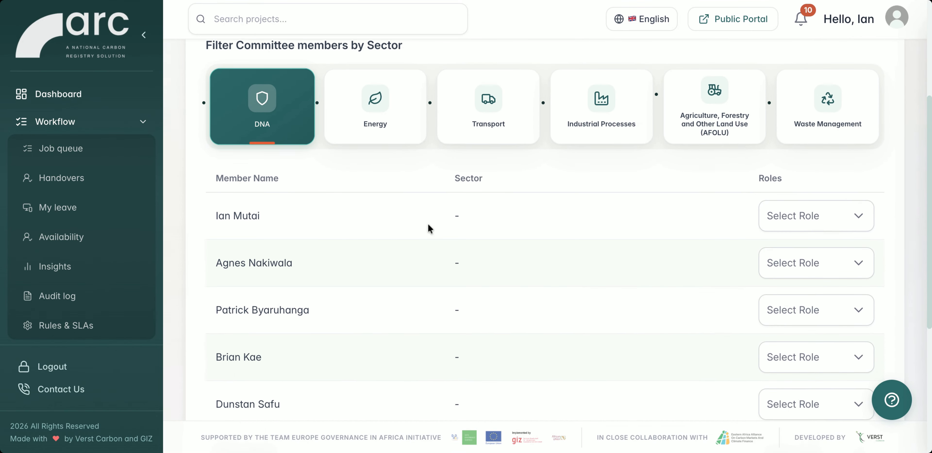
pyautogui.scroll(2, 778, 179)
pyautogui.scroll(5, 502, 226)
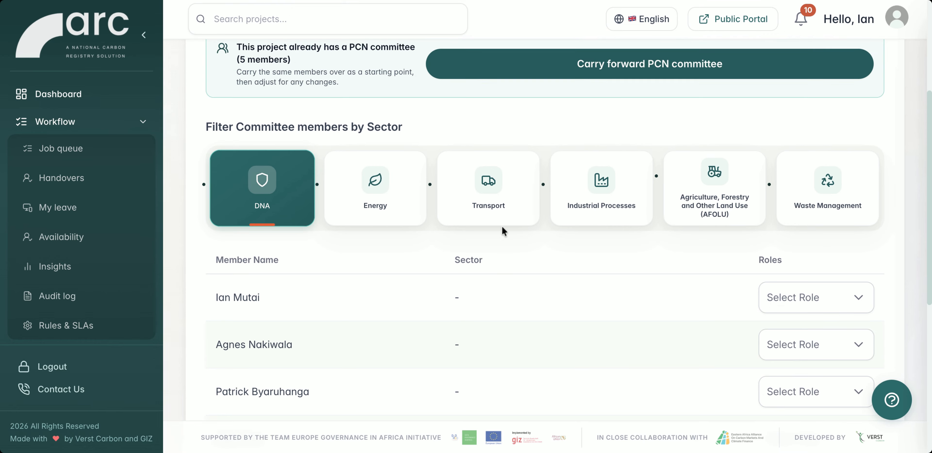
pyautogui.click(578, 196)
pyautogui.scroll(-10, 480, 215)
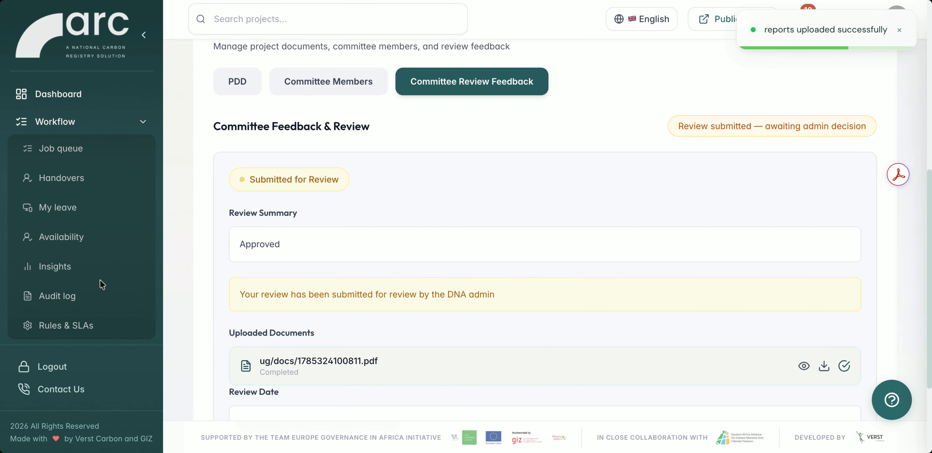
pyautogui.scroll(-5, 100, 280)
pyautogui.scroll(-3, 100, 280)
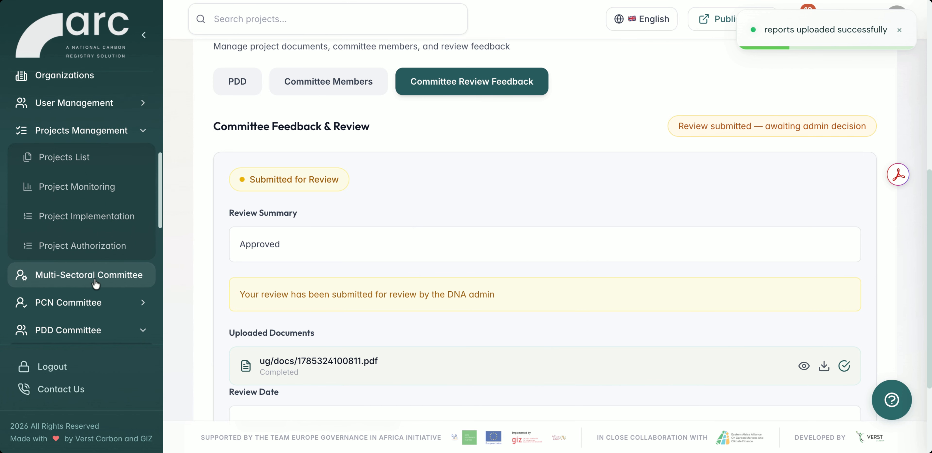
# Open the PDD assessment of the Central Uganda Clean Cooking Programme and check its review details and committee report.
pyautogui.click(69, 324)
pyautogui.scroll(-3, 68, 305)
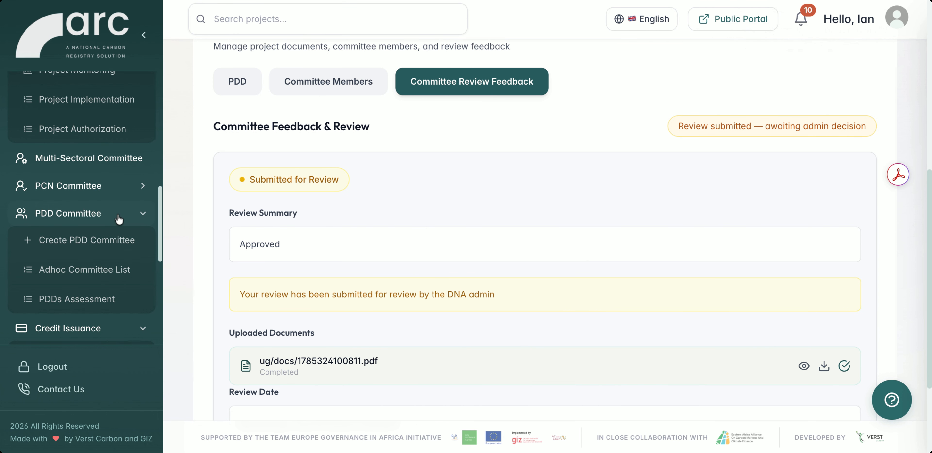
pyautogui.click(91, 293)
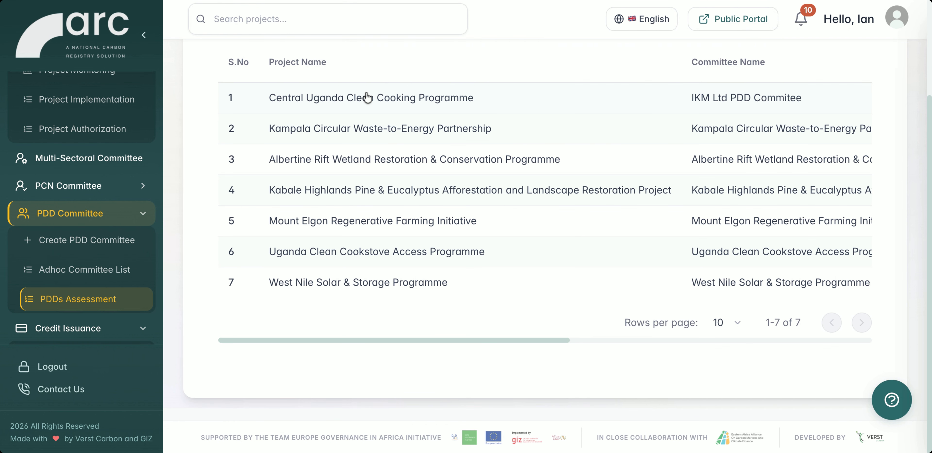
pyautogui.click(365, 96)
pyautogui.scroll(-1, 452, 220)
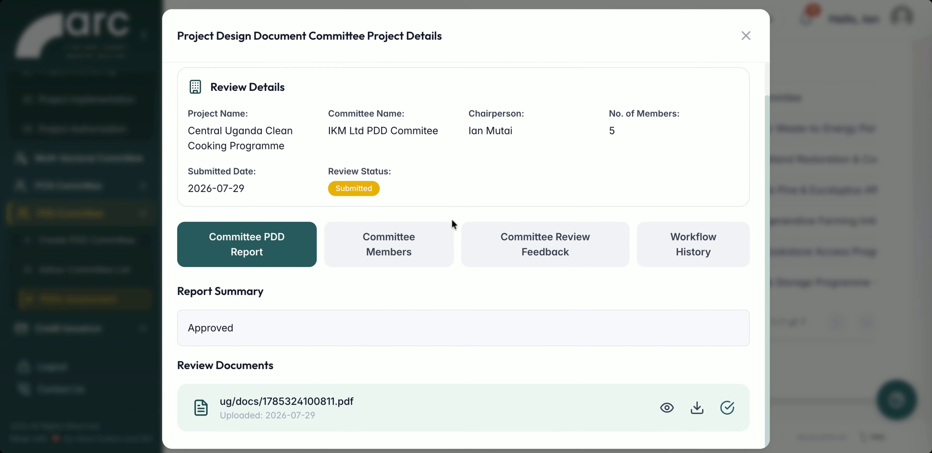
# Enter "Approved" as the committee review feedback, set the decision to Approve, and submit it.
pyautogui.click(518, 248)
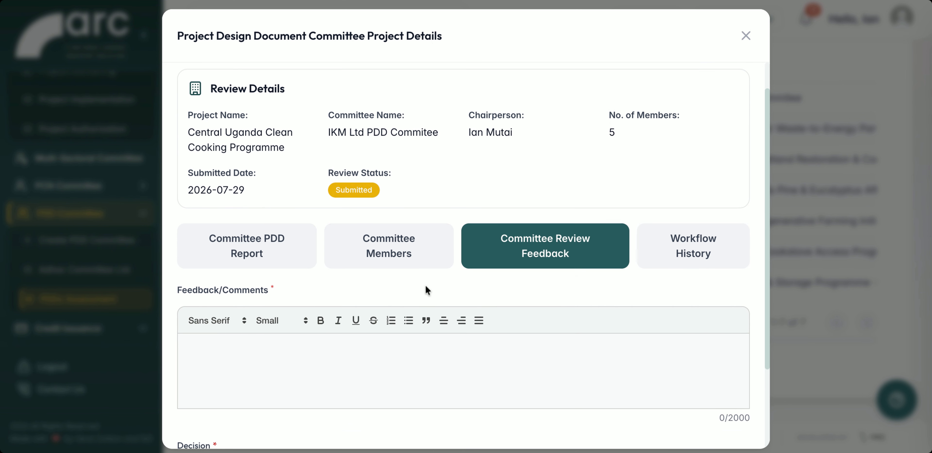
pyautogui.scroll(-3, 427, 289)
pyautogui.click(333, 362)
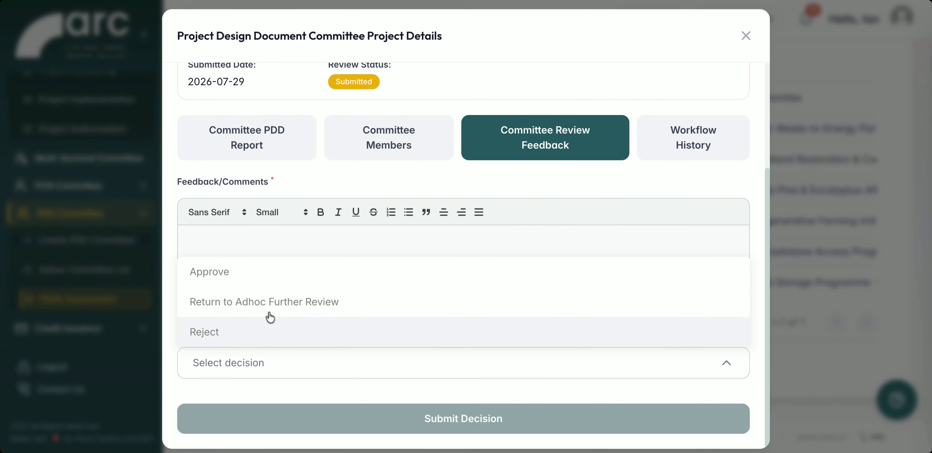
pyautogui.click(250, 276)
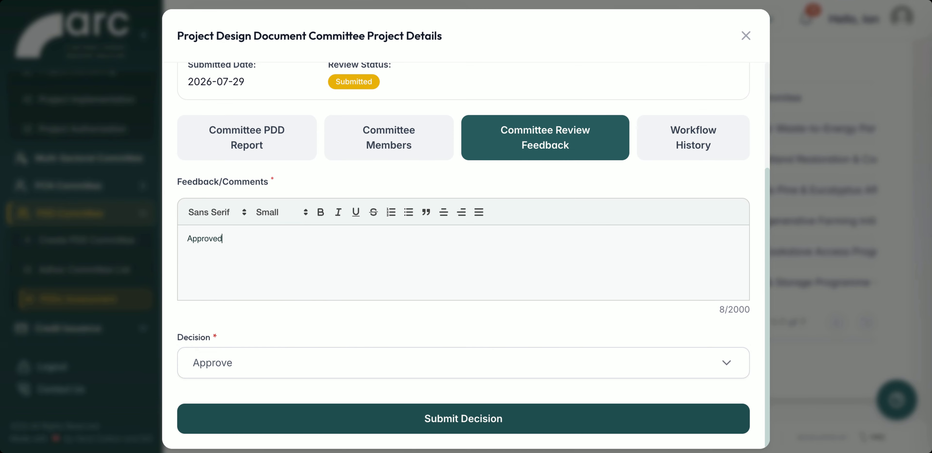
pyautogui.click(367, 417)
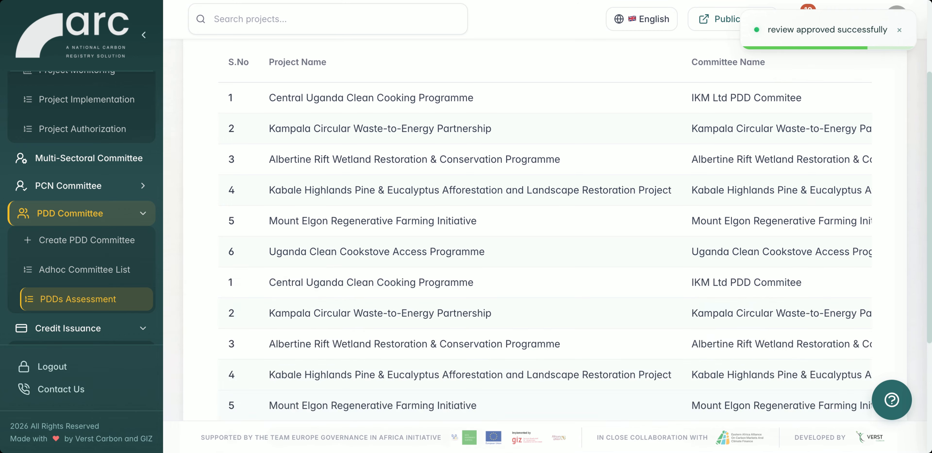
# Read through the preview of the project's Letter of Approval.
pyautogui.scroll(-10, 533, 315)
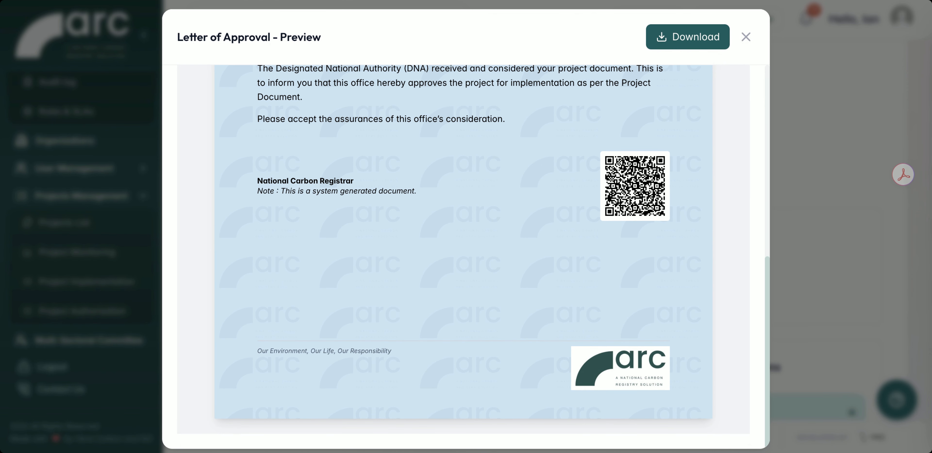
pyautogui.scroll(10, 474, 256)
pyautogui.scroll(2, 474, 256)
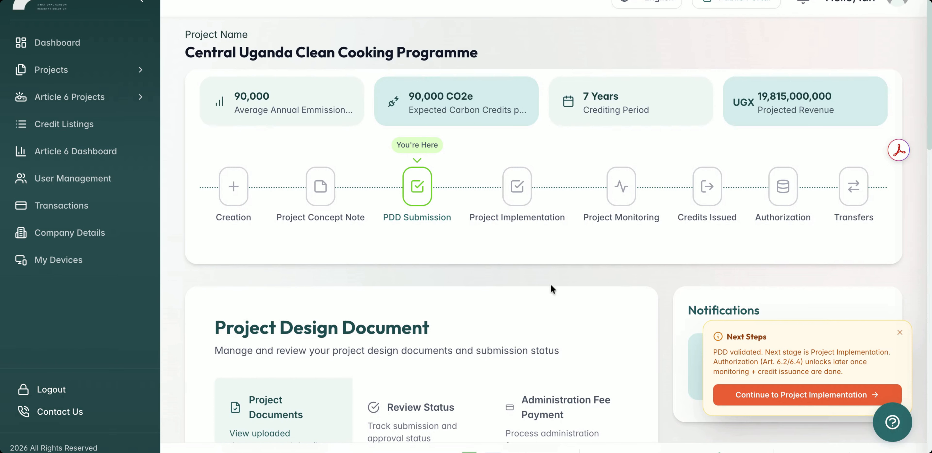
# Examine the developer's view of the approved project with its uploaded design document, stakeholder report and validation report.
pyautogui.scroll(-5, 551, 287)
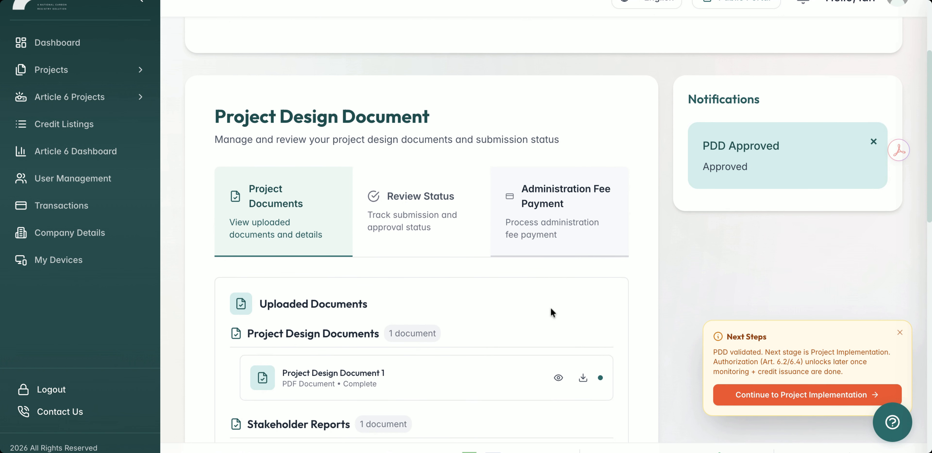
pyautogui.scroll(-3, 550, 307)
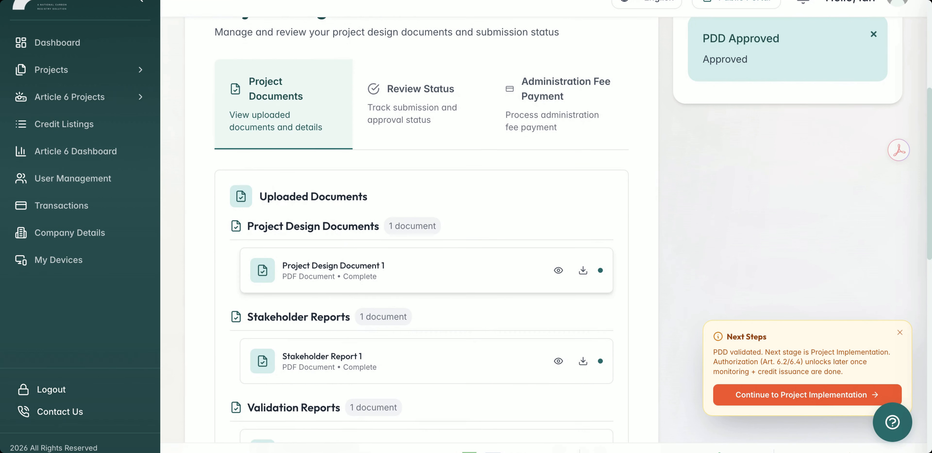
pyautogui.scroll(-2, 438, 95)
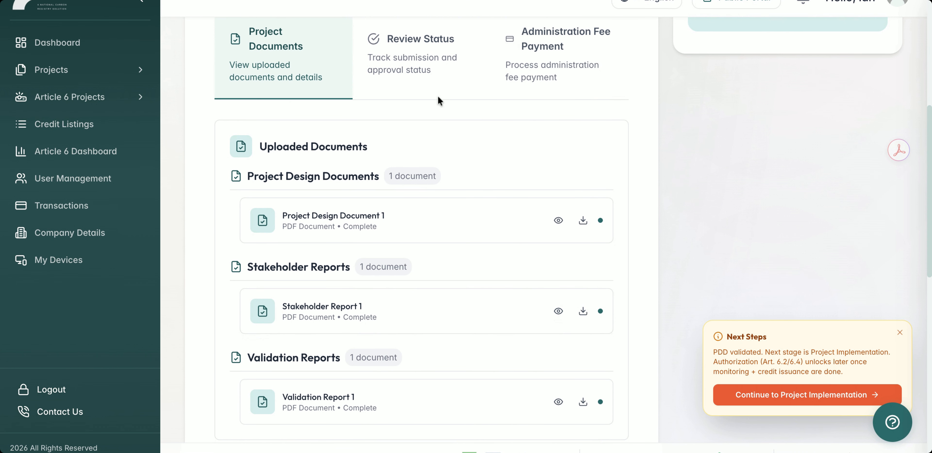
# Check the PDD's review status and project information, and read its Letter of Approval.
pyautogui.click(418, 69)
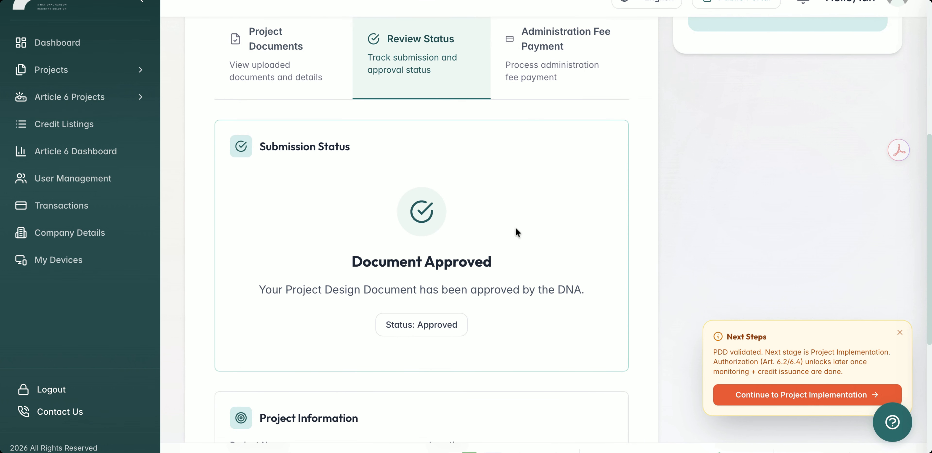
pyautogui.scroll(-5, 498, 269)
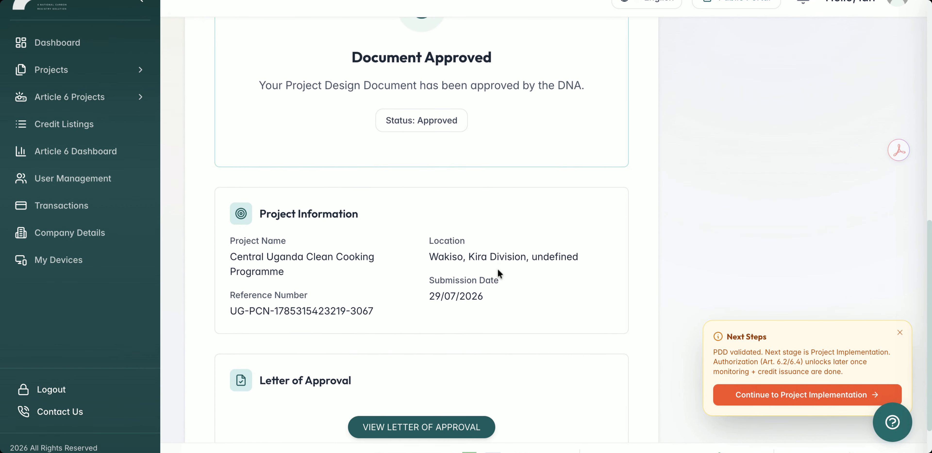
pyautogui.scroll(-1, 498, 269)
pyautogui.click(430, 371)
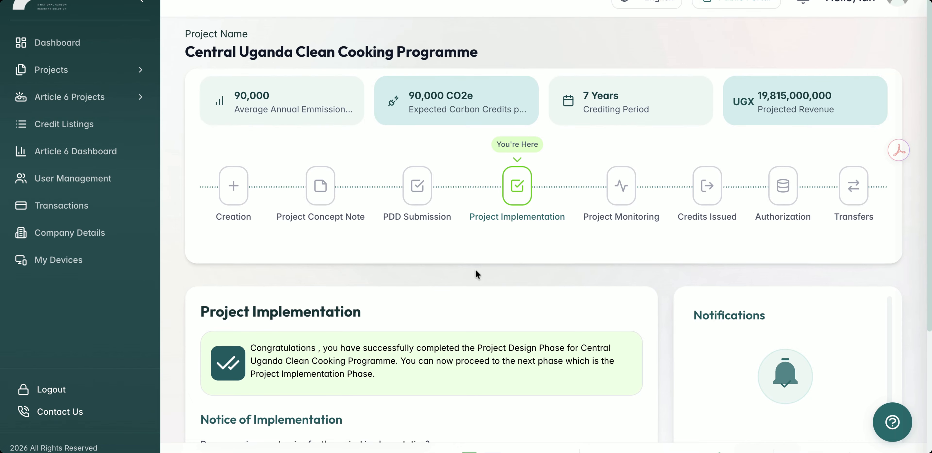
pyautogui.scroll(-5, 475, 270)
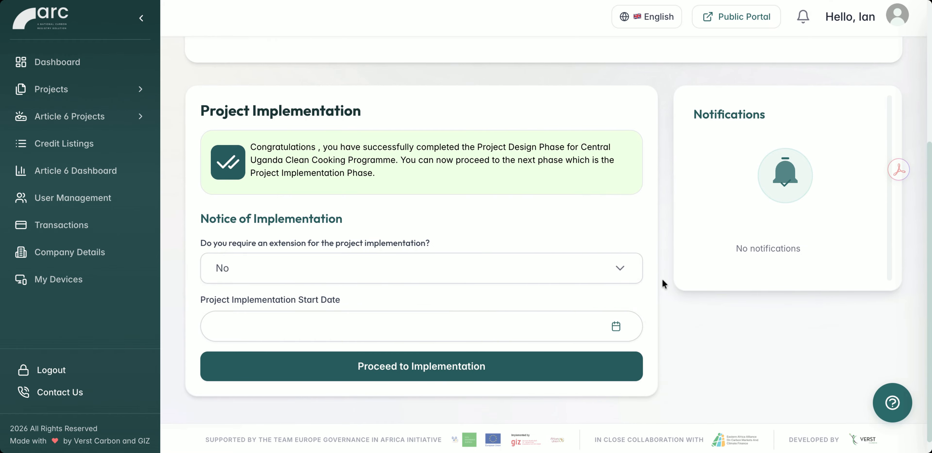
# Leave the implementation extension at No and set the Project Implementation Start Date to 2026-08-05.
pyautogui.click(615, 270)
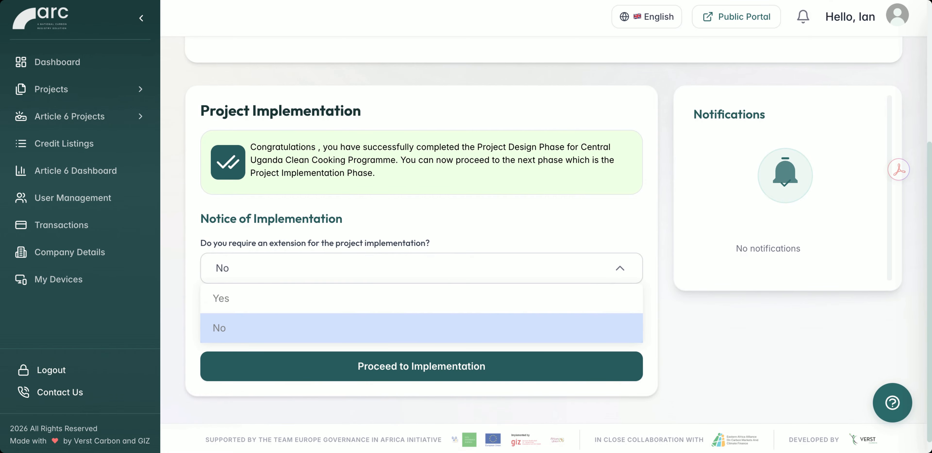
pyautogui.click(620, 264)
pyautogui.click(408, 153)
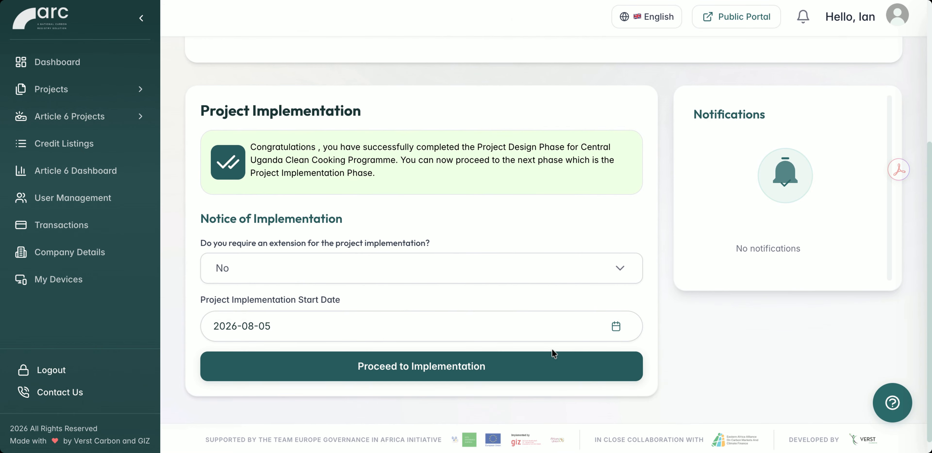
# Choose Yes for the implementation extension and examine the extension period, justification and supporting documents fields.
pyautogui.click(621, 276)
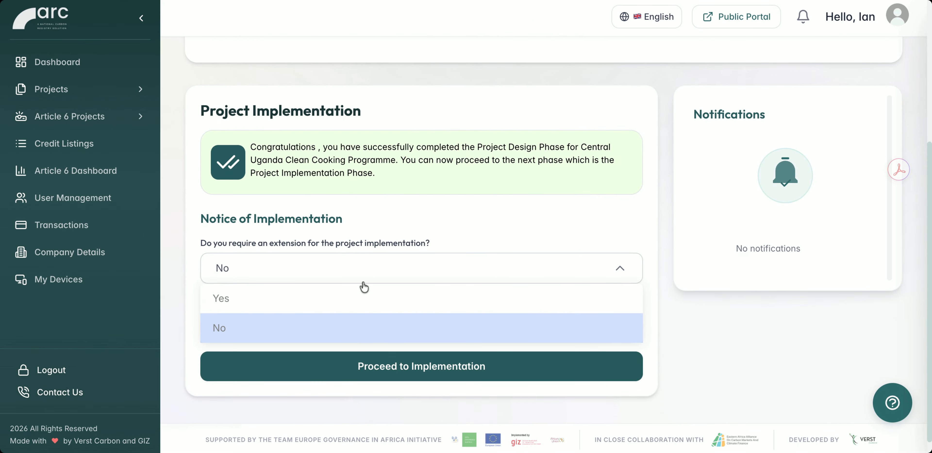
pyautogui.click(360, 292)
pyautogui.scroll(-3, 362, 288)
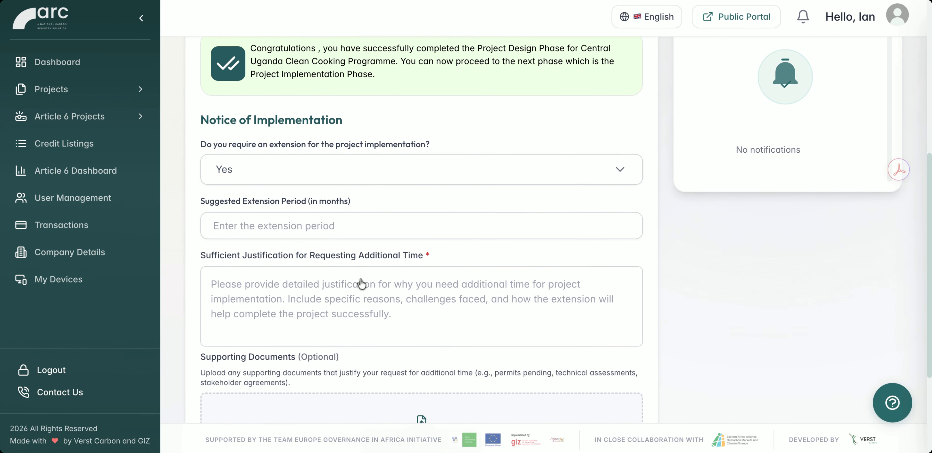
pyautogui.scroll(-5, 359, 283)
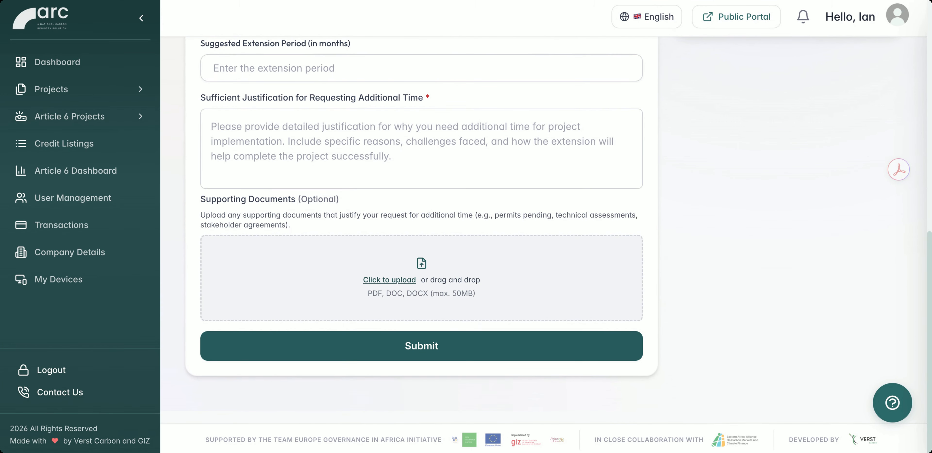
pyautogui.scroll(2, 422, 239)
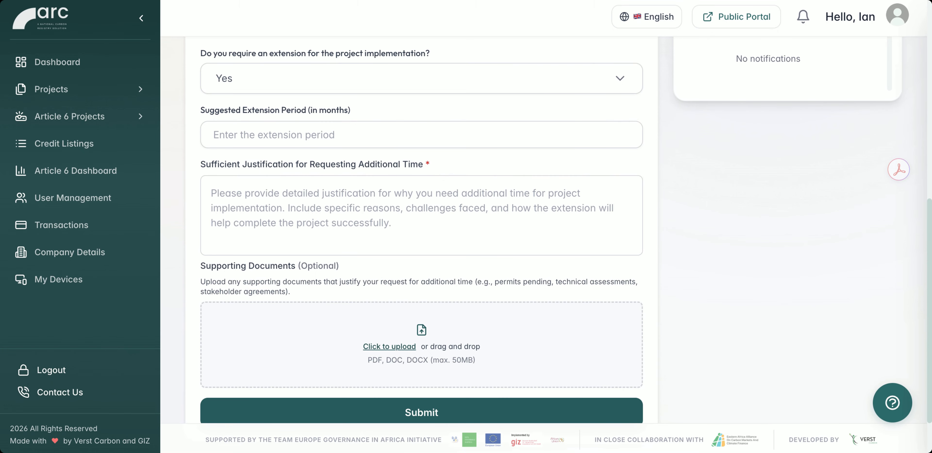
pyautogui.scroll(4, 422, 239)
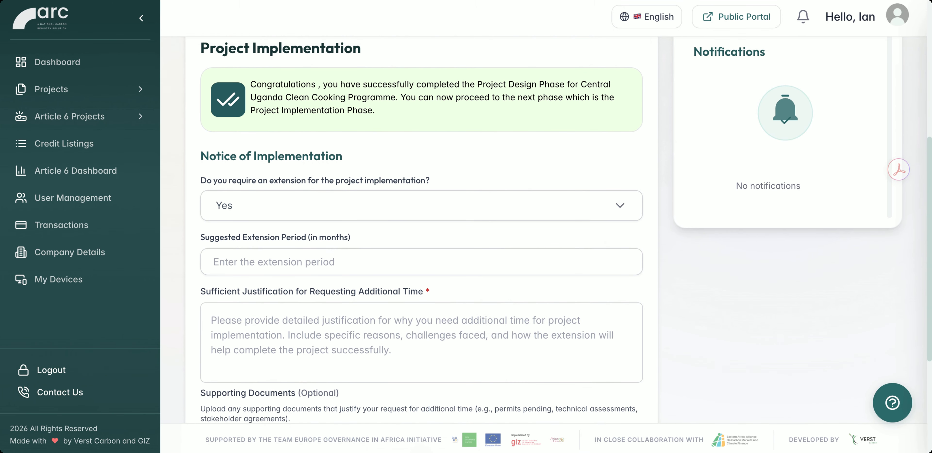
pyautogui.scroll(1, 421, 239)
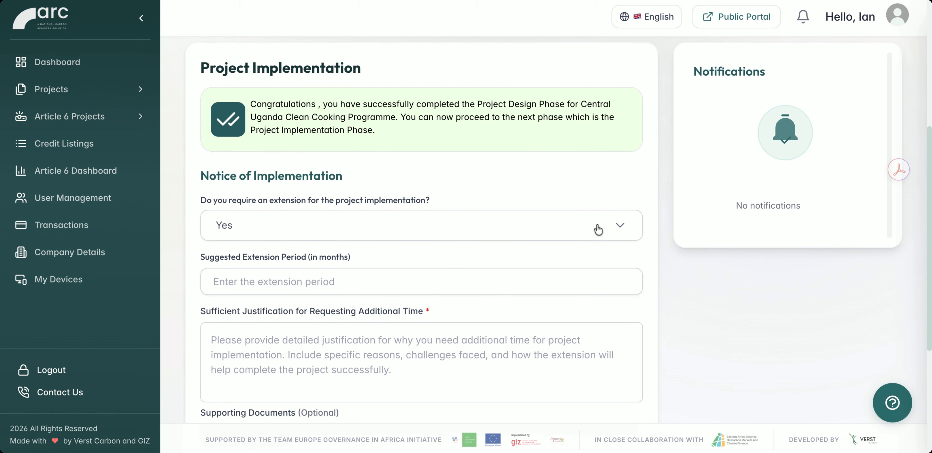
# Set the implementation extension back to No and proceed to implementation.
pyautogui.click(592, 229)
pyautogui.click(380, 277)
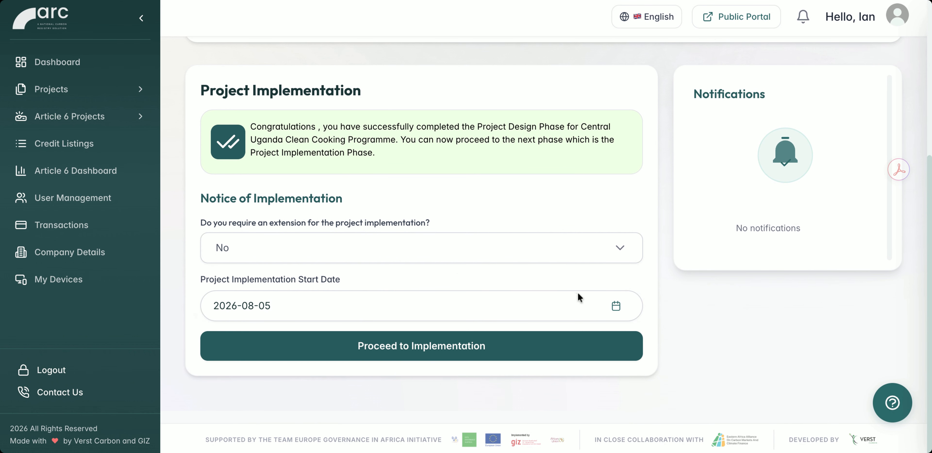
pyautogui.click(408, 345)
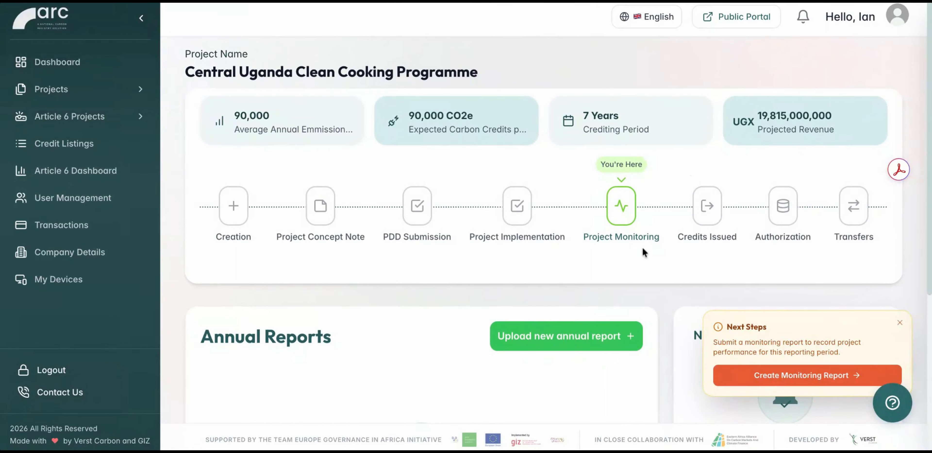
# Start a new annual report in the Project Monitoring stage and check its Project Details section.
pyautogui.click(576, 339)
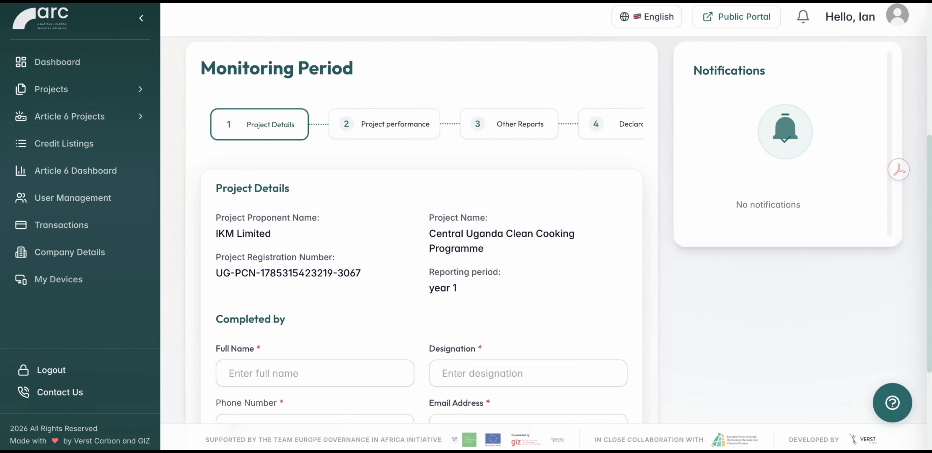
pyautogui.scroll(1, 422, 231)
pyautogui.scroll(-1, 422, 231)
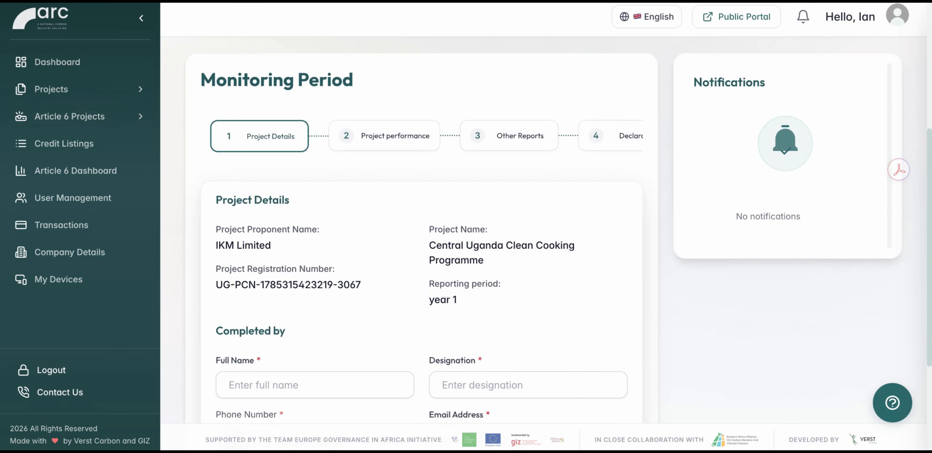
pyautogui.scroll(4, 200, 346)
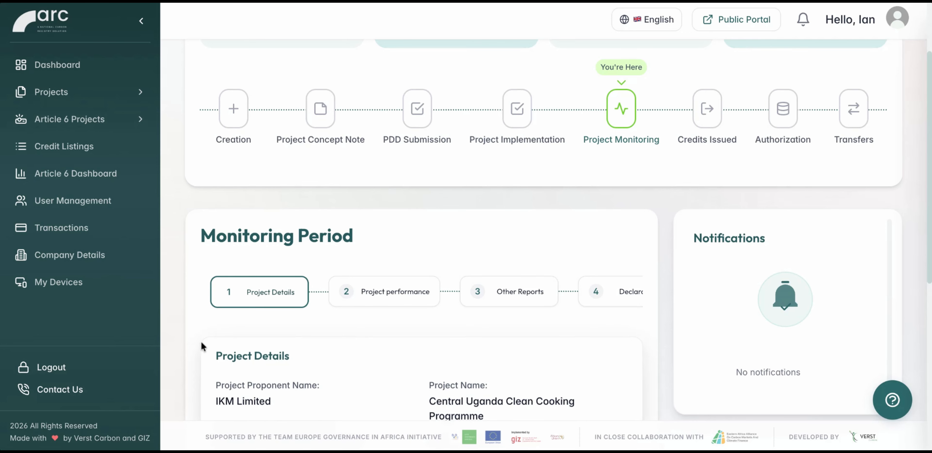
# Complete the reporter's full name, phone number and e-mail with the designation "Project Manager", and save the project details.
pyautogui.scroll(-4, 200, 346)
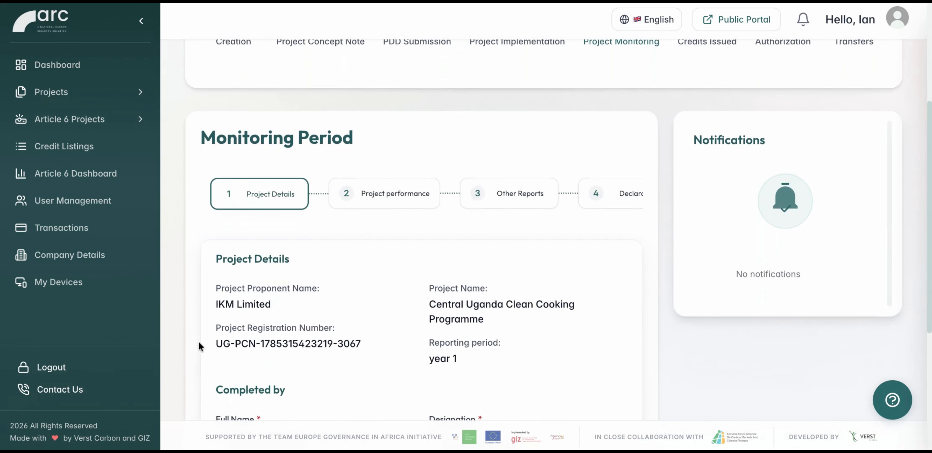
pyautogui.scroll(-3, 422, 231)
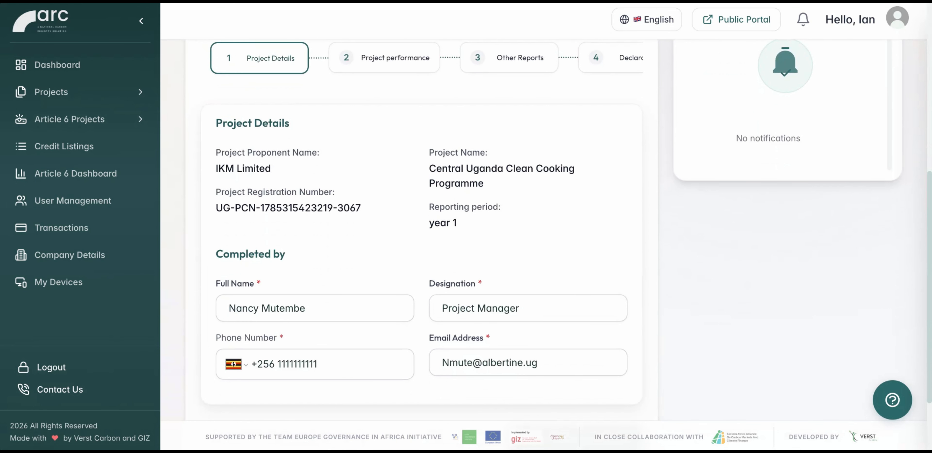
pyautogui.scroll(-2, 422, 232)
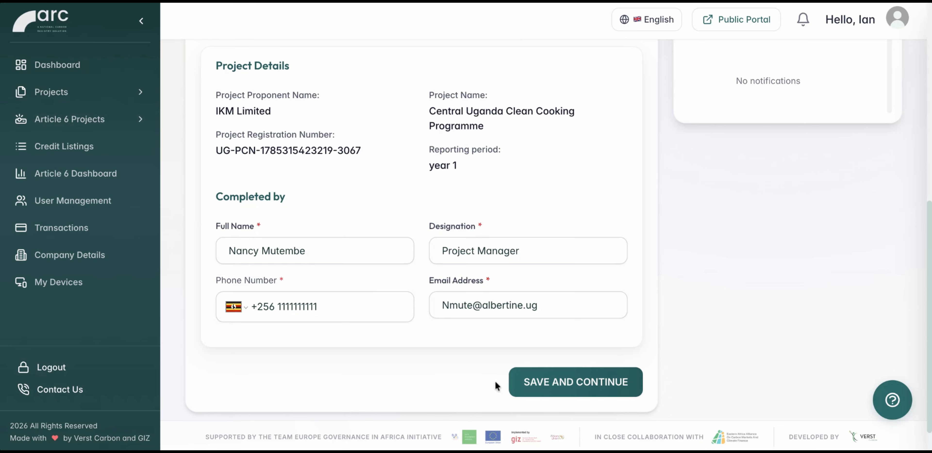
pyautogui.click(570, 380)
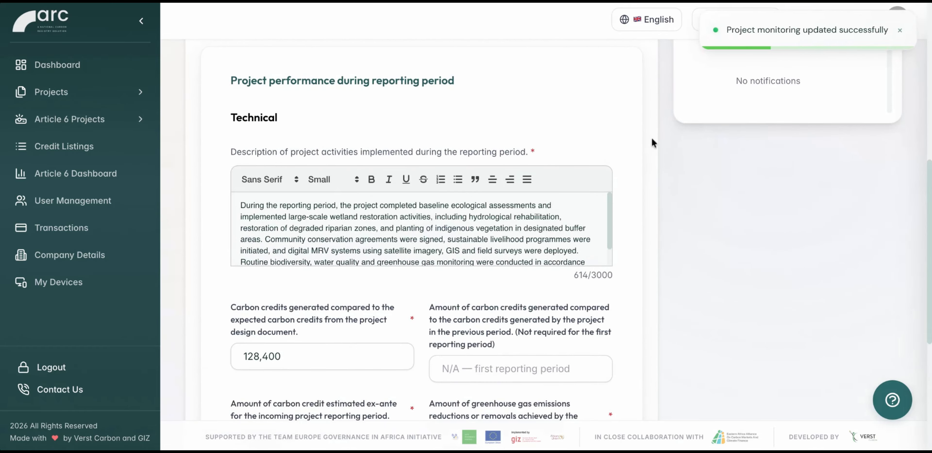
# Check the activity description, carbon credit and emissions figures in the project performance section, and save it.
pyautogui.scroll(-4, 422, 232)
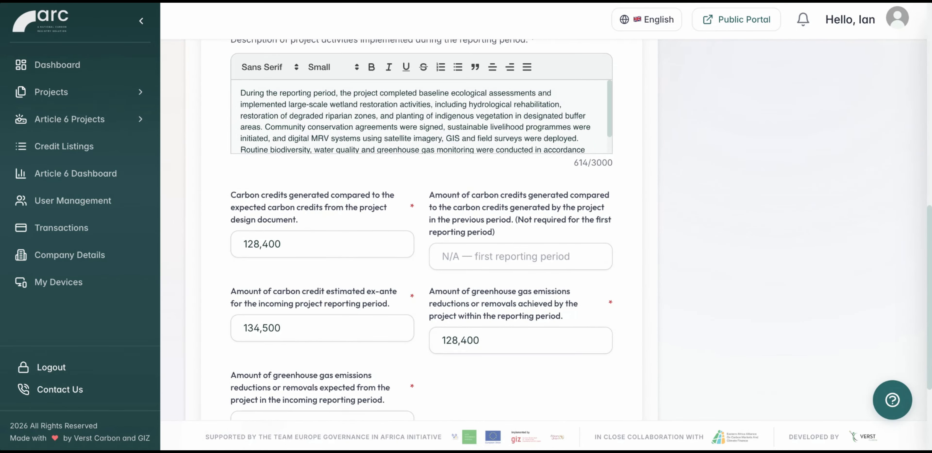
pyautogui.scroll(-2, 422, 232)
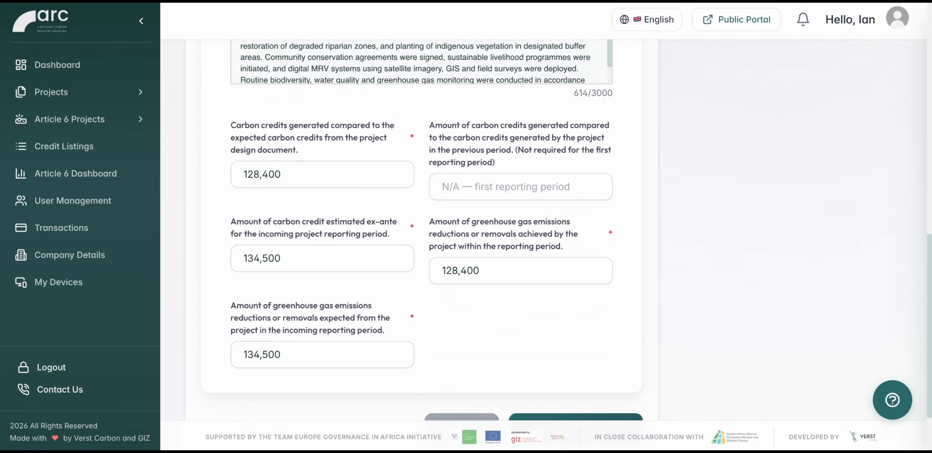
pyautogui.scroll(-3, 653, 161)
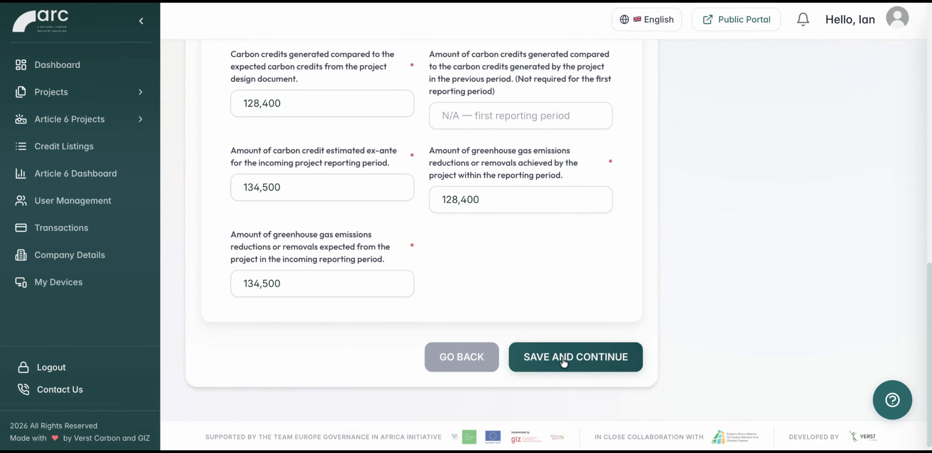
pyautogui.click(564, 359)
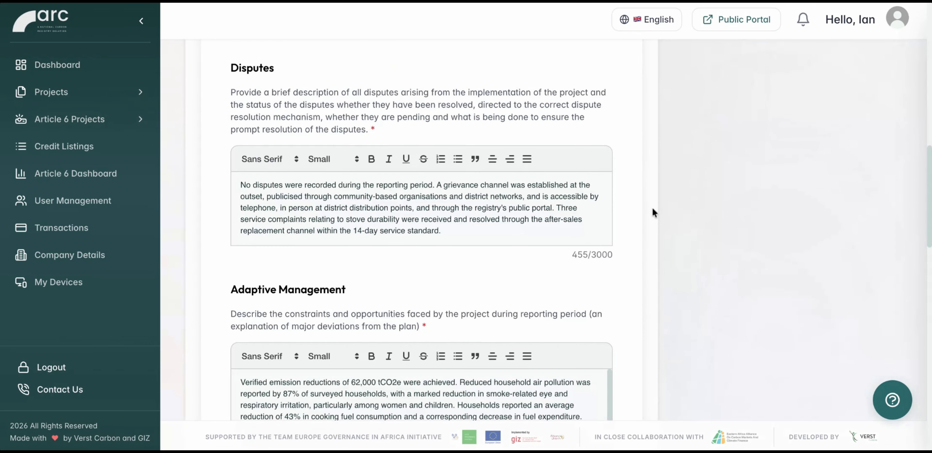
# Check the financial, disputes, adaptive management, updates and way forward entries of the Other Reports section, and save it.
pyautogui.scroll(6, 652, 207)
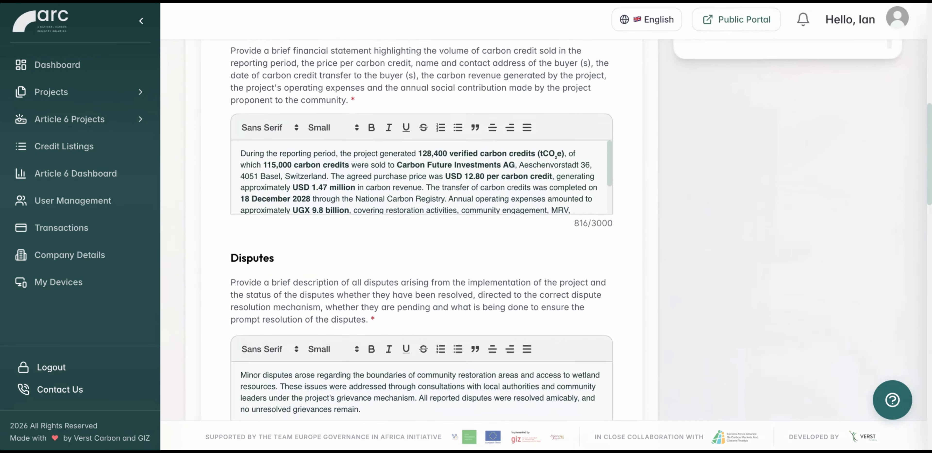
pyautogui.scroll(1, 652, 207)
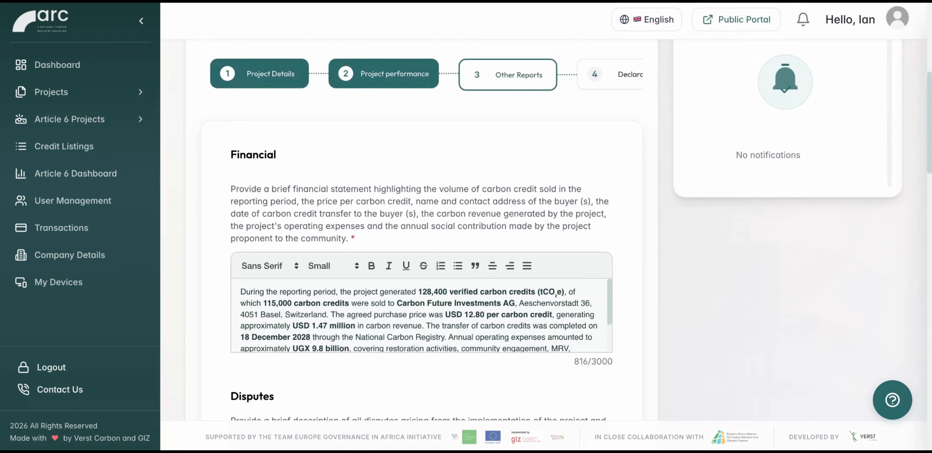
pyautogui.scroll(-3, 657, 273)
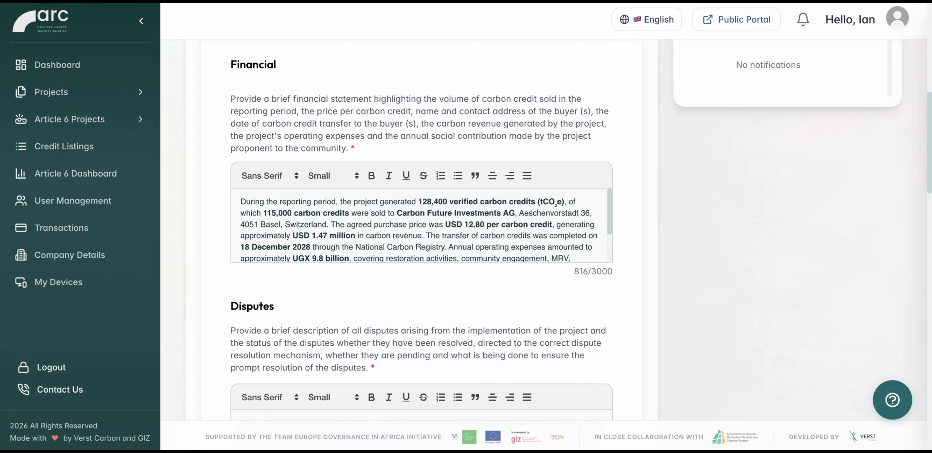
pyautogui.scroll(-1, 421, 237)
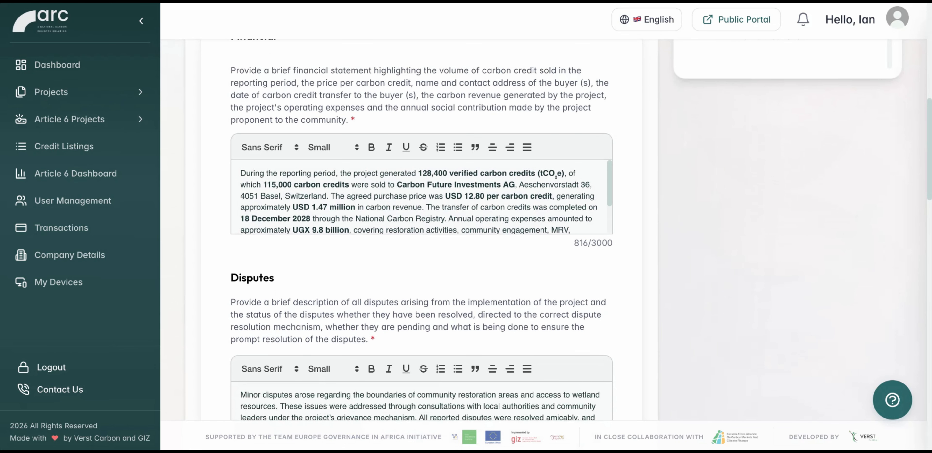
pyautogui.scroll(-8, 421, 237)
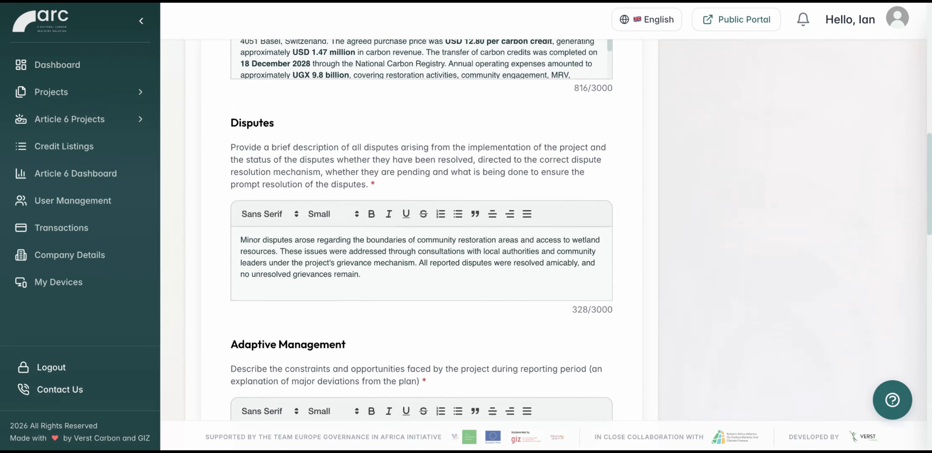
pyautogui.scroll(-10, 421, 237)
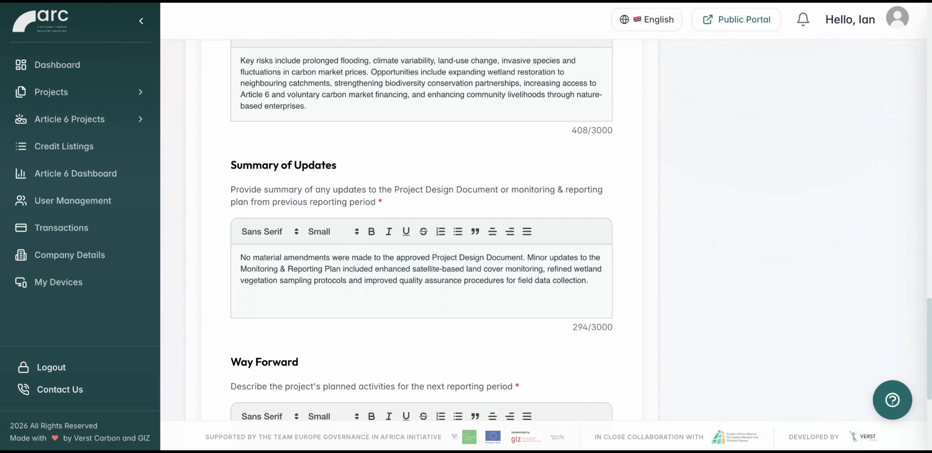
pyautogui.scroll(-8, 421, 237)
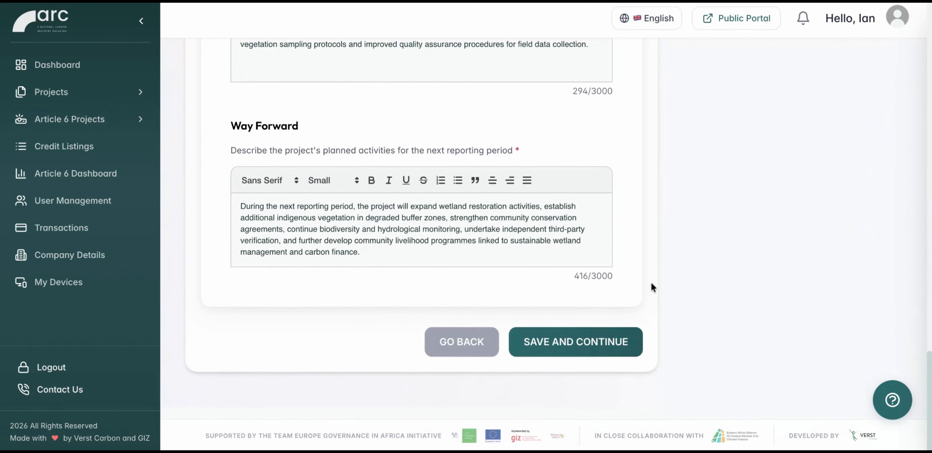
pyautogui.click(617, 342)
# As administrator, give feedback on the Central Uganda Clean Cooking Programme's monitoring report with the comment "Approved" and status Approved.
pyautogui.scroll(2, 647, 143)
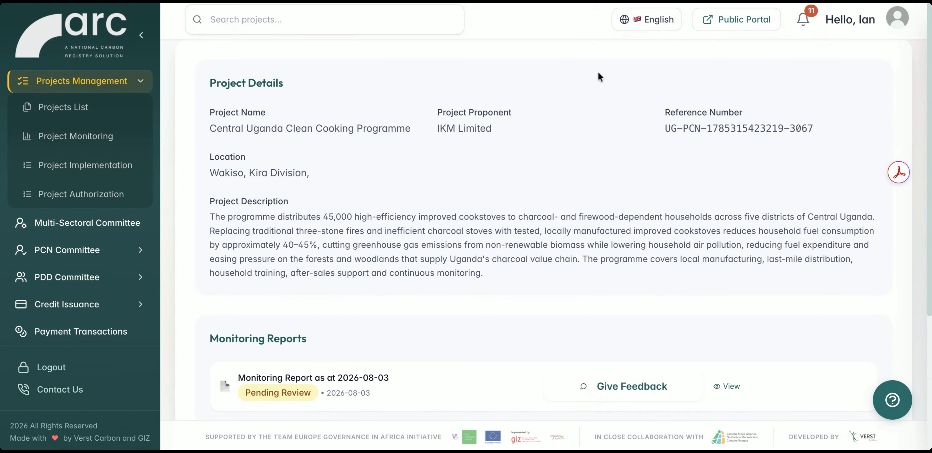
pyautogui.scroll(-1, 517, 245)
pyautogui.click(608, 354)
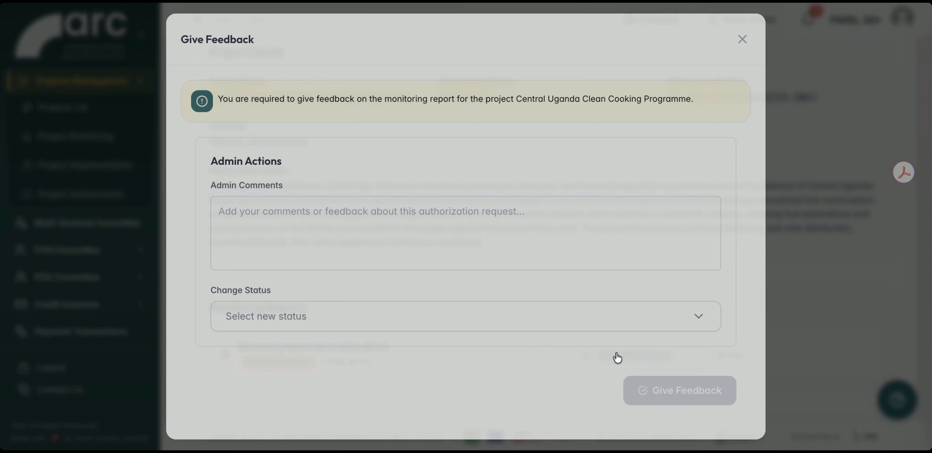
pyautogui.write('Approved')
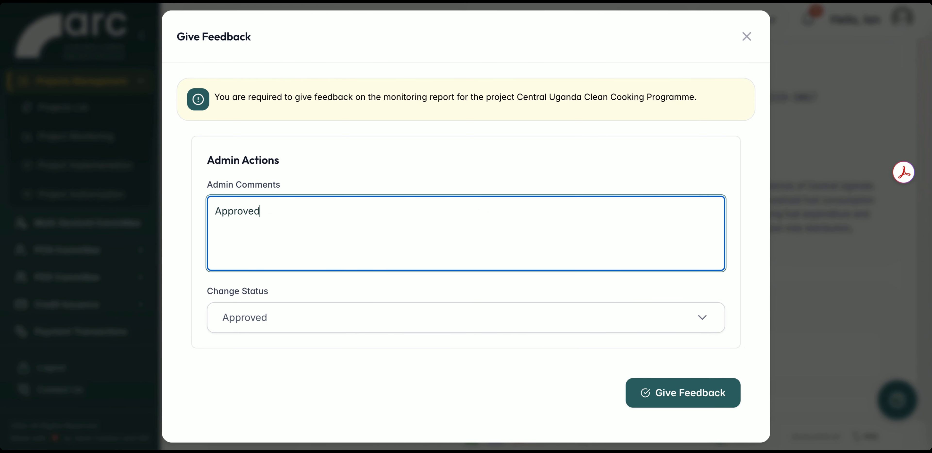
pyautogui.click(691, 392)
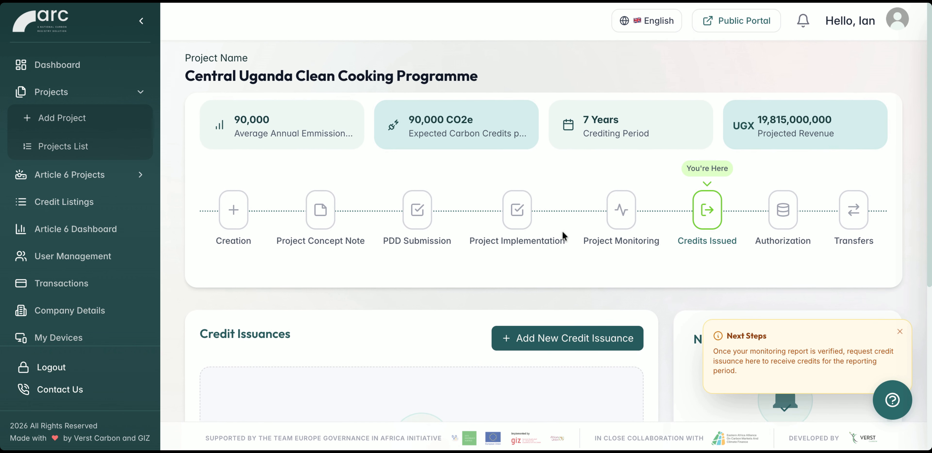
# Dismiss the next-steps hint in the proponent's Credits Issued stage, add a new credit issuance and check its project details.
pyautogui.click(900, 331)
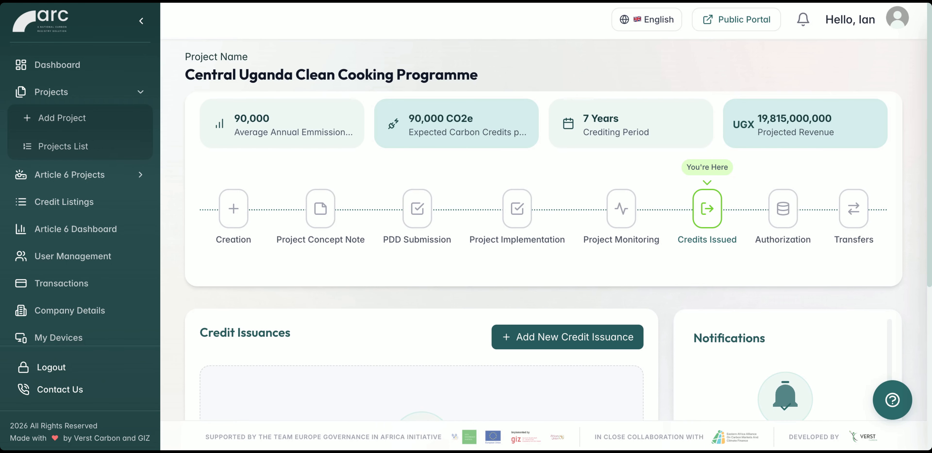
pyautogui.scroll(-5, 543, 231)
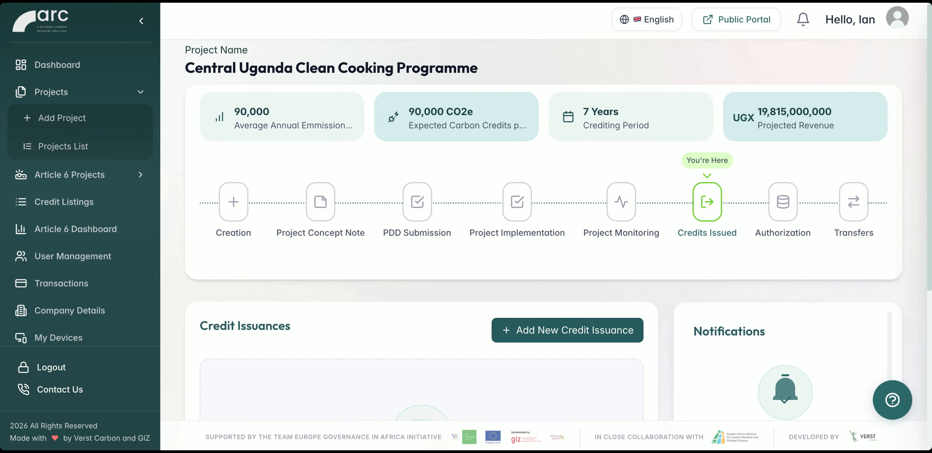
pyautogui.scroll(-3, 543, 231)
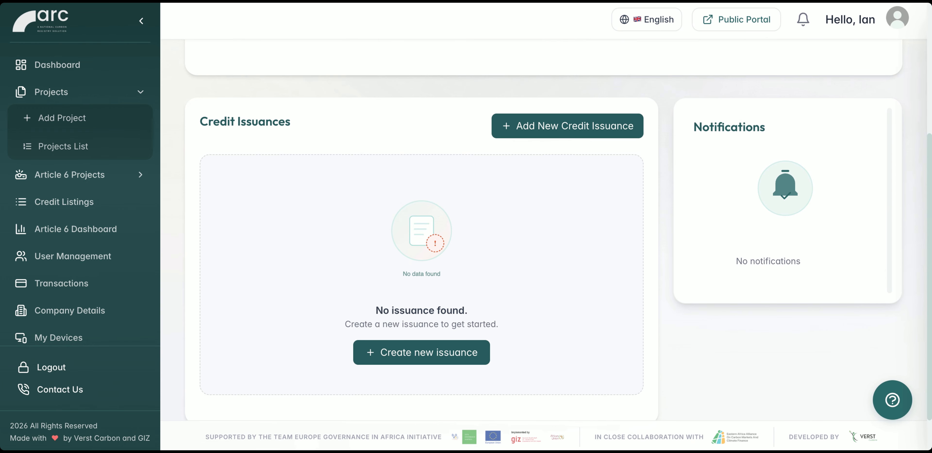
pyautogui.click(576, 127)
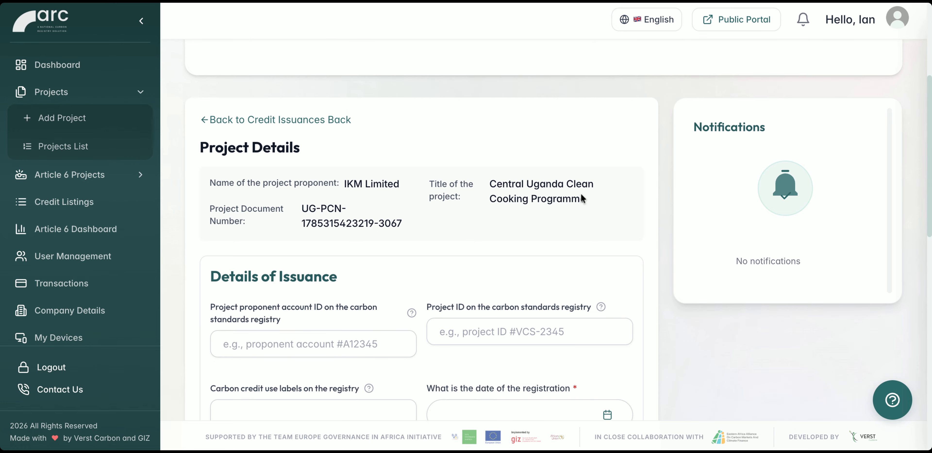
pyautogui.scroll(2, 582, 198)
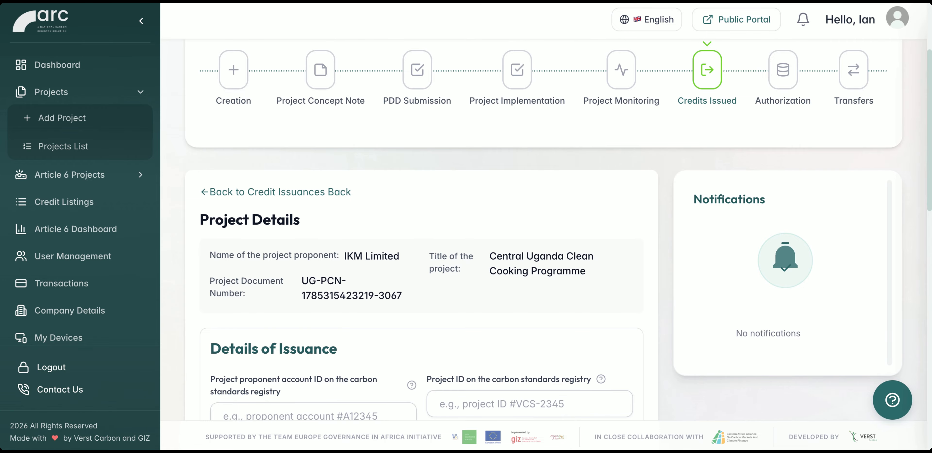
pyautogui.scroll(1, 582, 198)
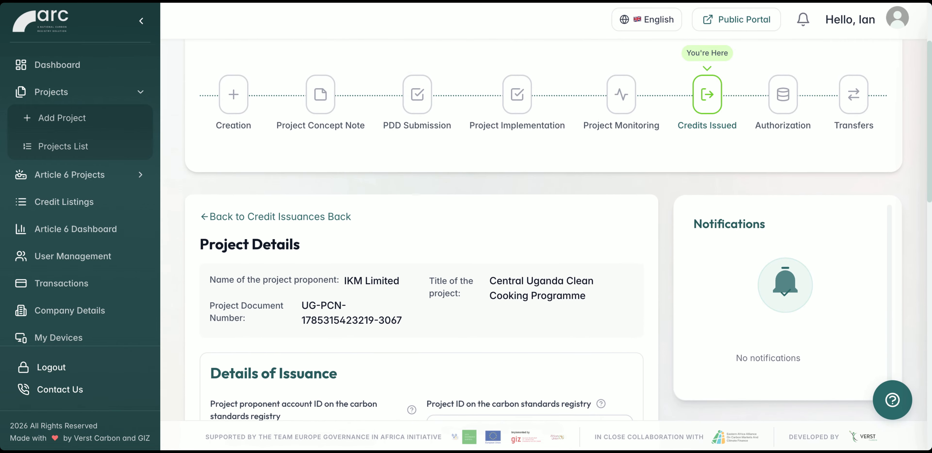
pyautogui.scroll(1, 544, 230)
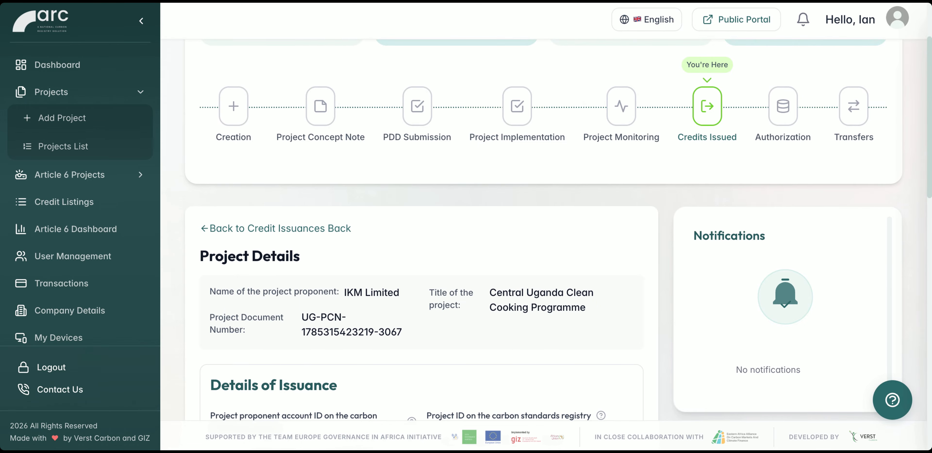
# Complete the issuance details with registration date 2028-03-15, 62000 tCO2eq in both credit fields, and the revenue and fee receipt PDFs, and save them.
pyautogui.scroll(-3, 544, 230)
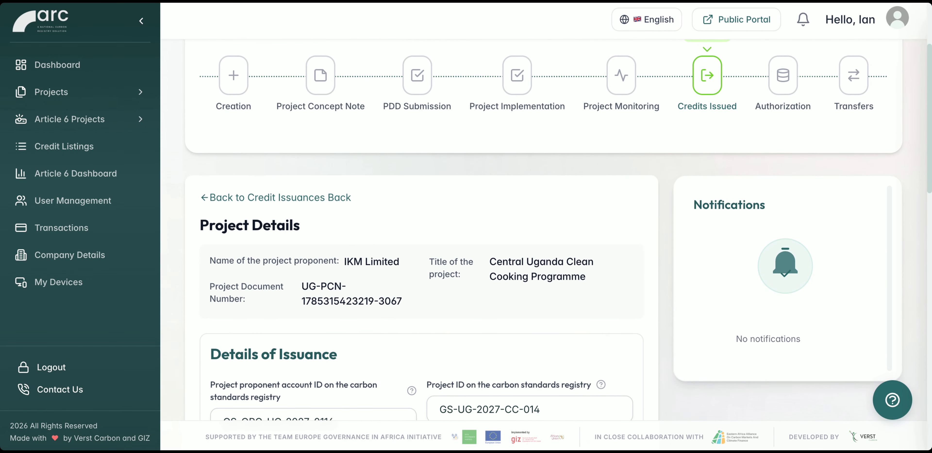
pyautogui.scroll(-3, 543, 230)
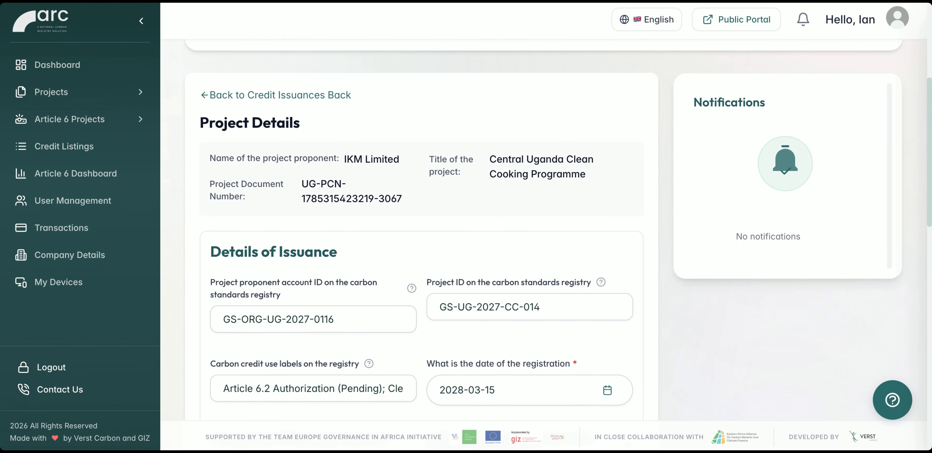
pyautogui.scroll(-2, 544, 231)
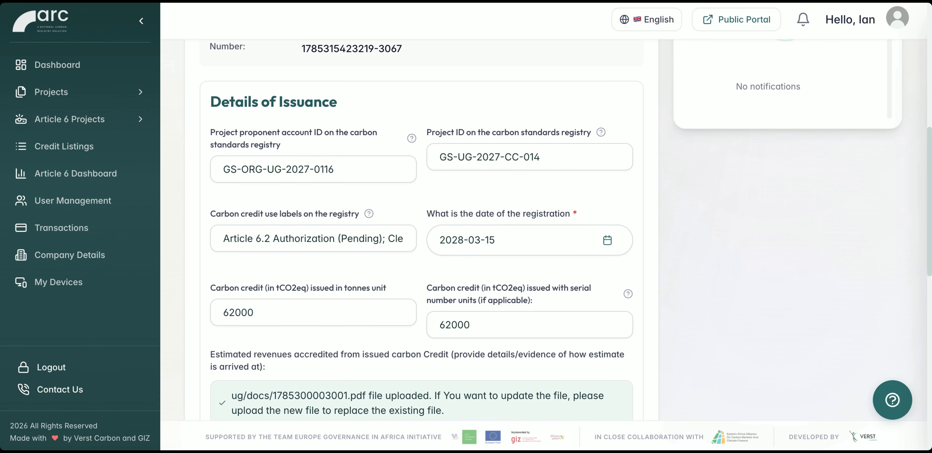
pyautogui.scroll(-2, 544, 230)
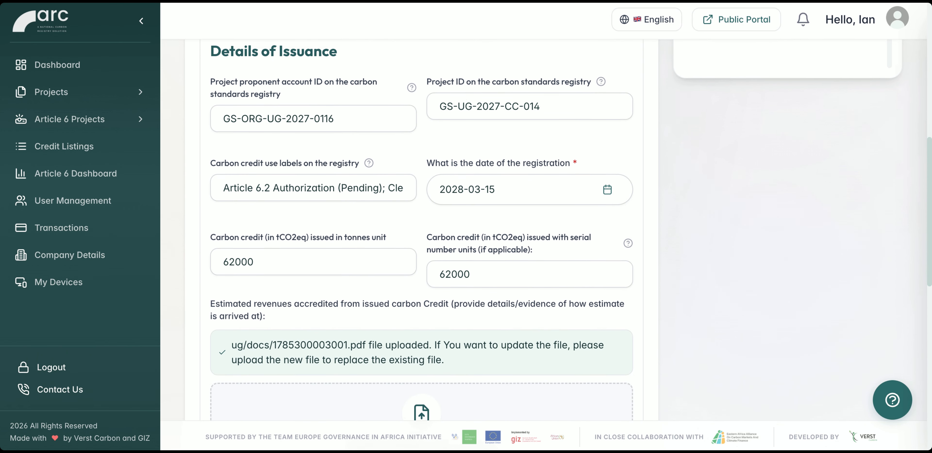
pyautogui.scroll(-2, 422, 230)
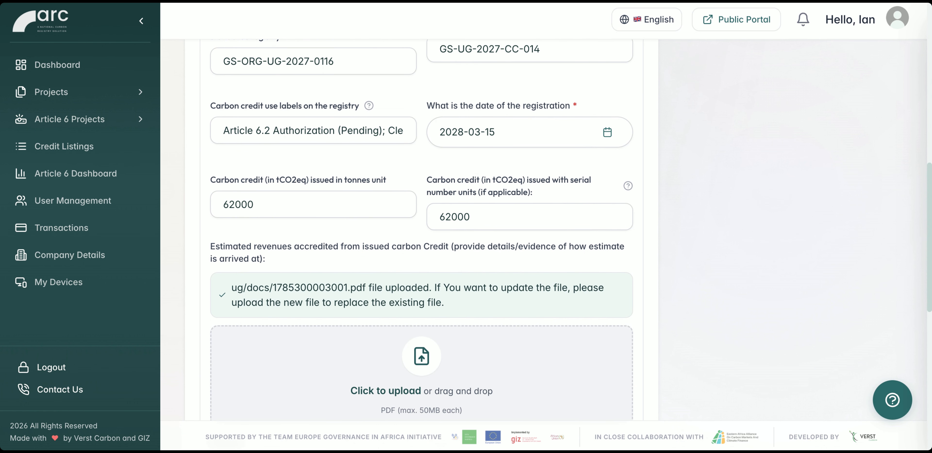
pyautogui.scroll(-2, 422, 230)
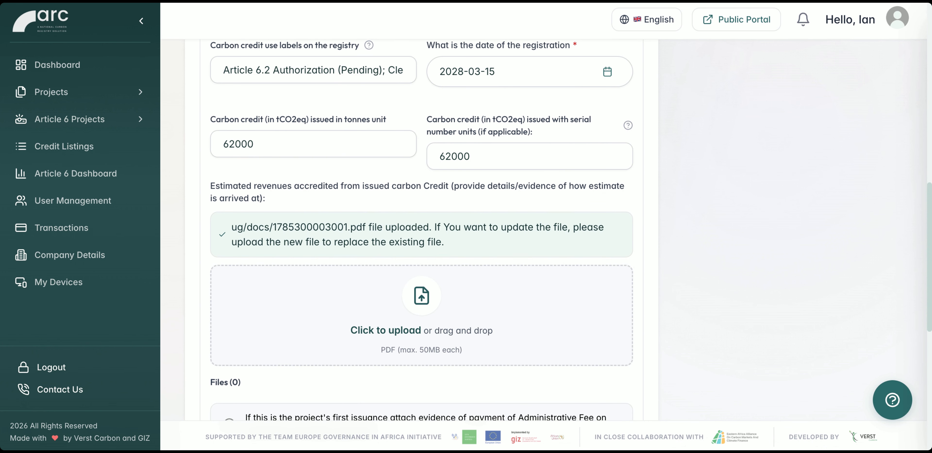
pyautogui.scroll(-2, 422, 230)
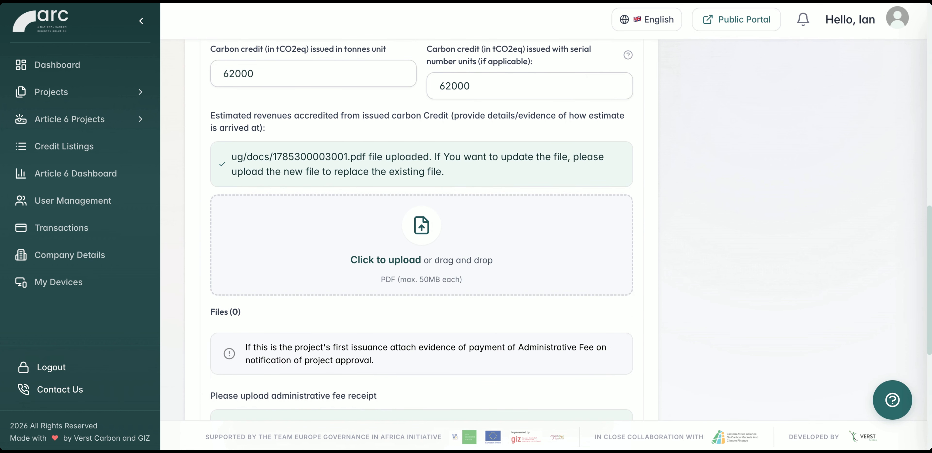
pyautogui.scroll(-2, 422, 230)
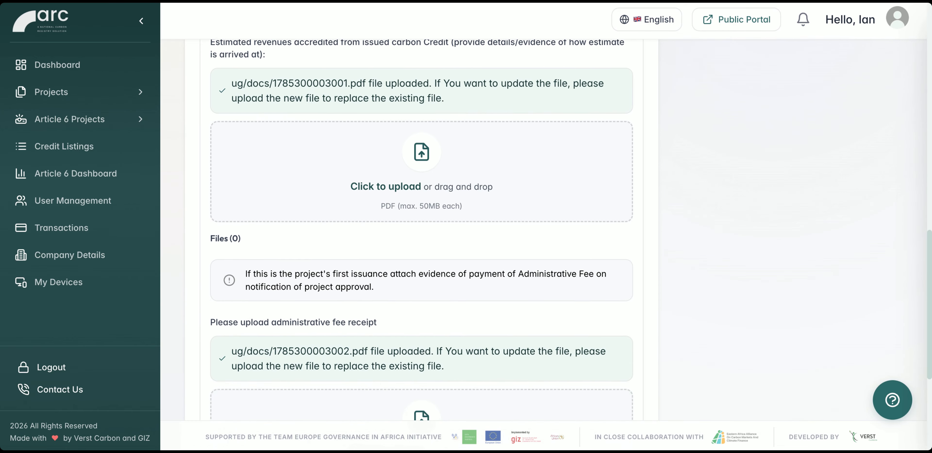
pyautogui.scroll(-5, 422, 231)
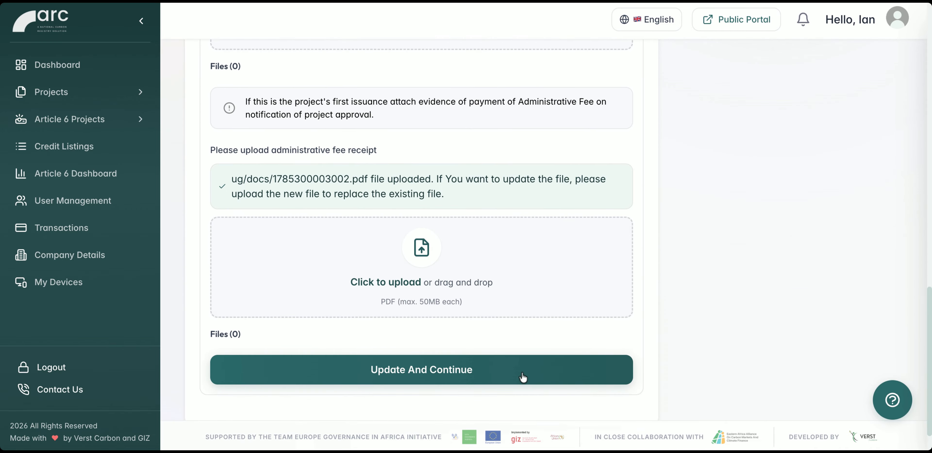
pyautogui.click(523, 376)
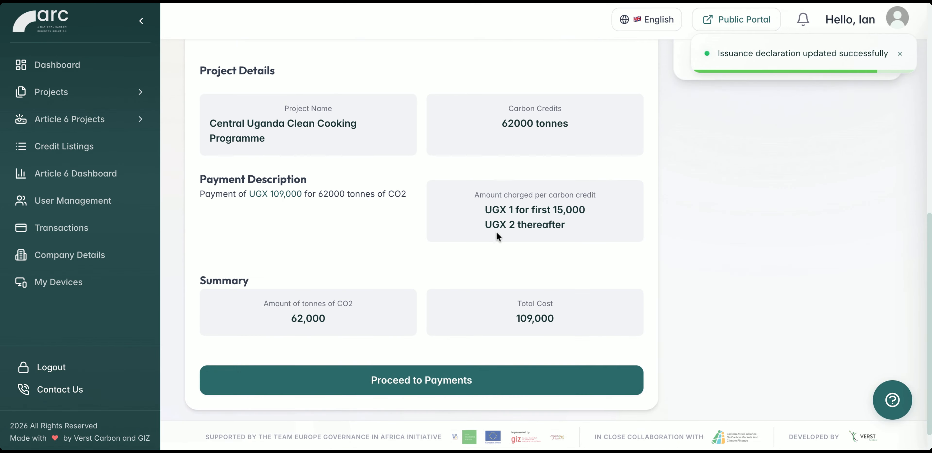
# Review the issuance fee rates and payment summary for the 62000 tonnes, and proceed to payment.
pyautogui.scroll(4, 496, 231)
pyautogui.scroll(3, 496, 233)
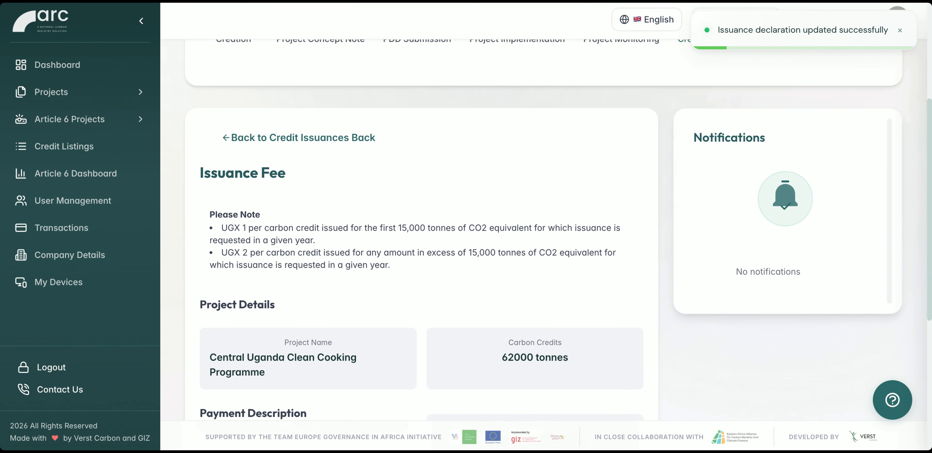
pyautogui.scroll(-7, 496, 233)
pyautogui.click(428, 336)
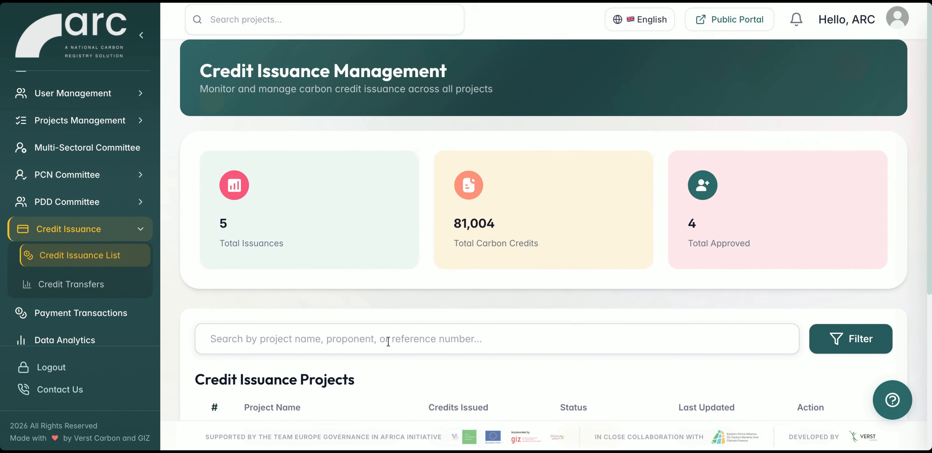
# Open the Central Uganda Clean Cooking Programme's entry in the credit issuance list and review its issuance details, project details and supporting documents.
pyautogui.scroll(-3, 389, 340)
pyautogui.click(810, 337)
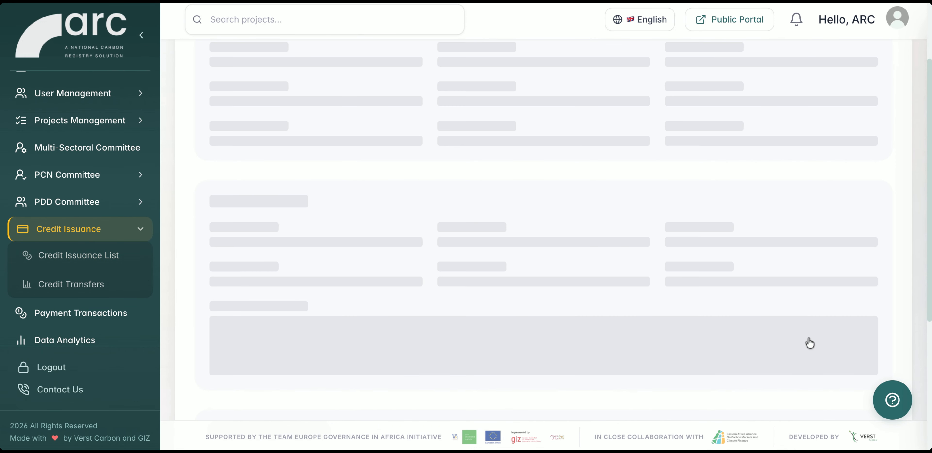
pyautogui.scroll(-6, 600, 230)
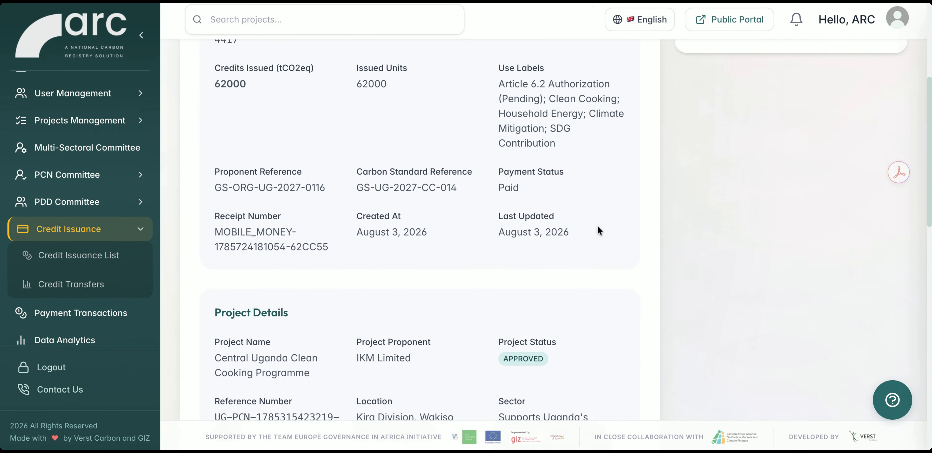
pyautogui.scroll(-10, 420, 232)
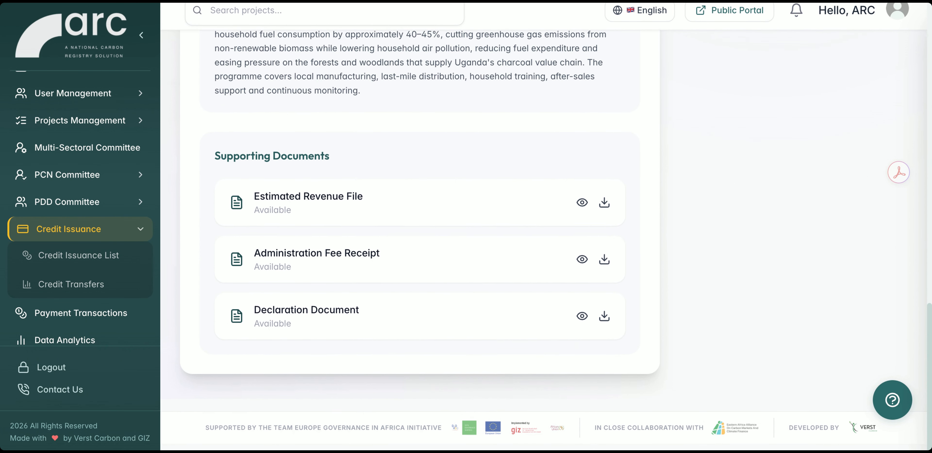
pyautogui.scroll(15, 746, 166)
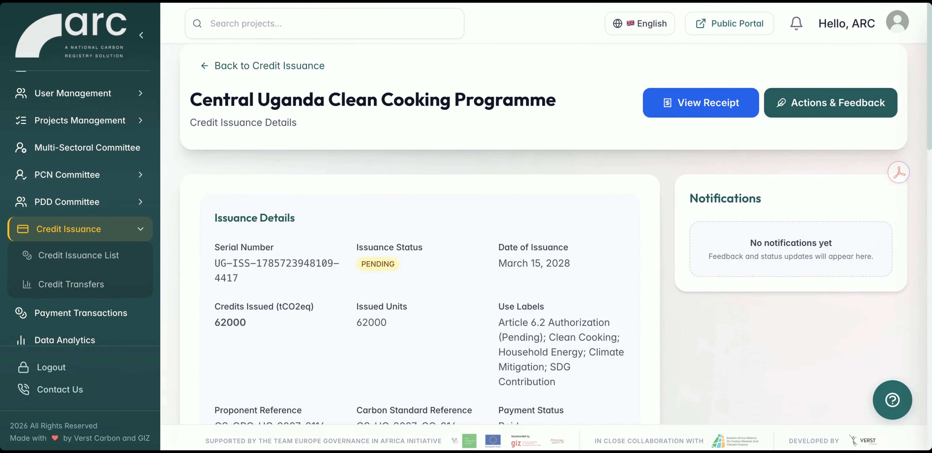
# Give feedback on the Central Uganda Clean Cooking Programme's credit issuance with the comment "Approved" and status Approved.
pyautogui.click(833, 109)
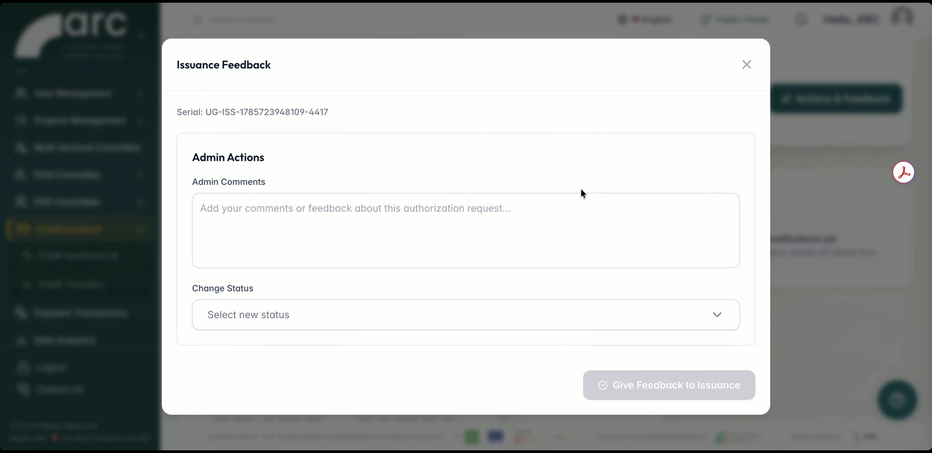
pyautogui.click(341, 236)
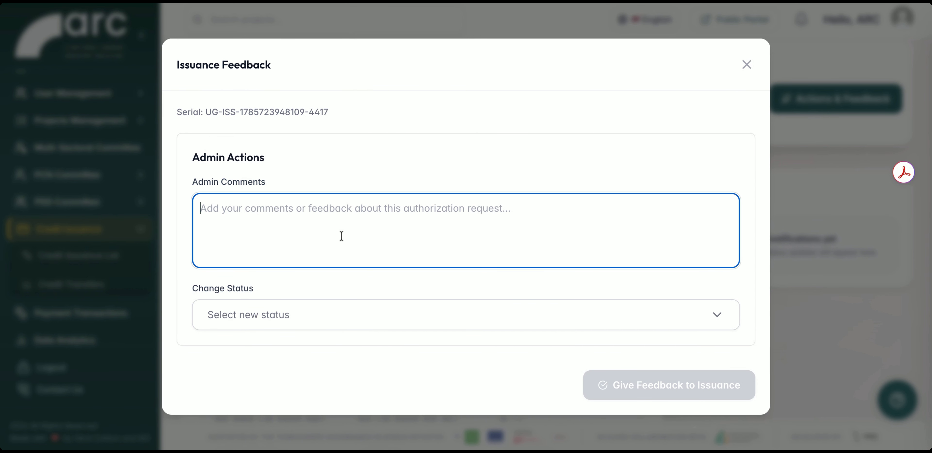
pyautogui.write('Approved')
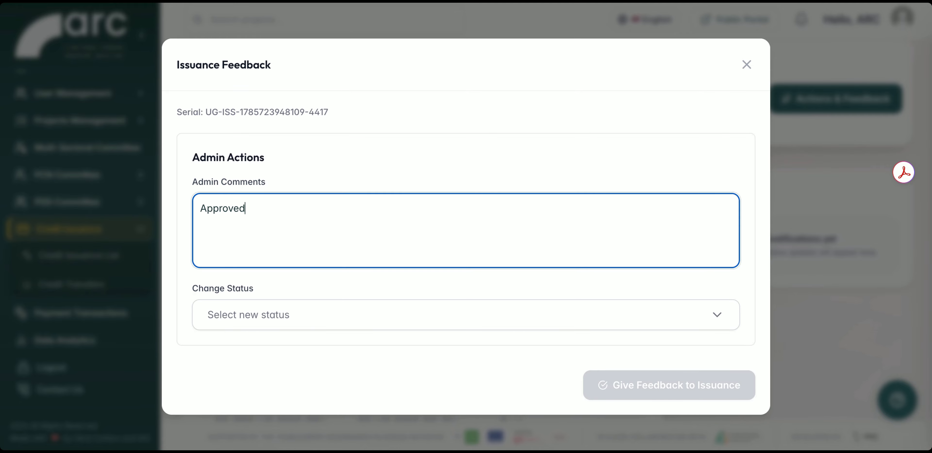
pyautogui.click(319, 314)
pyautogui.click(283, 349)
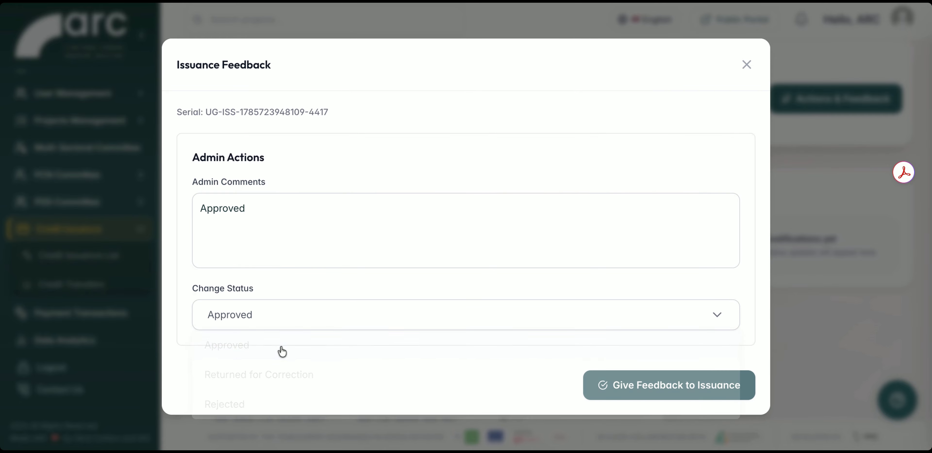
pyautogui.click(647, 385)
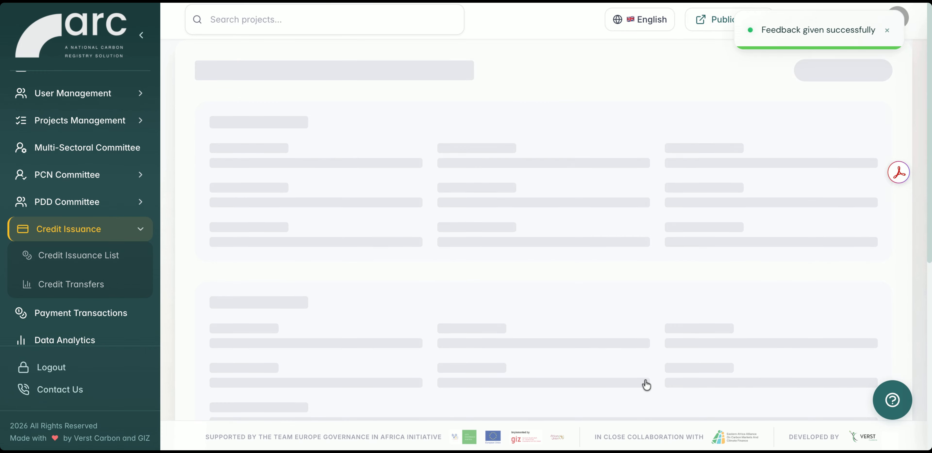
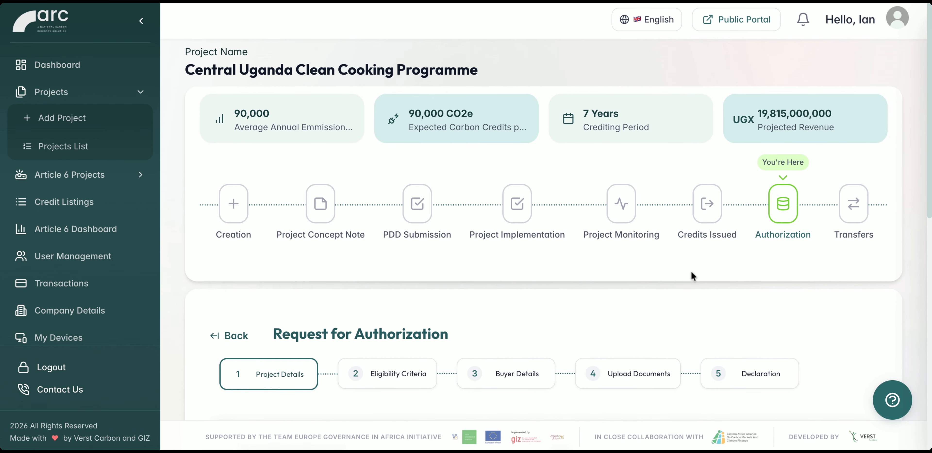
# Save the authorization request's project details with type Request for authorization, No for a previous rejection, and a volume of 55800 tCO2eq.
pyautogui.scroll(-1, 691, 271)
pyautogui.scroll(1, 559, 210)
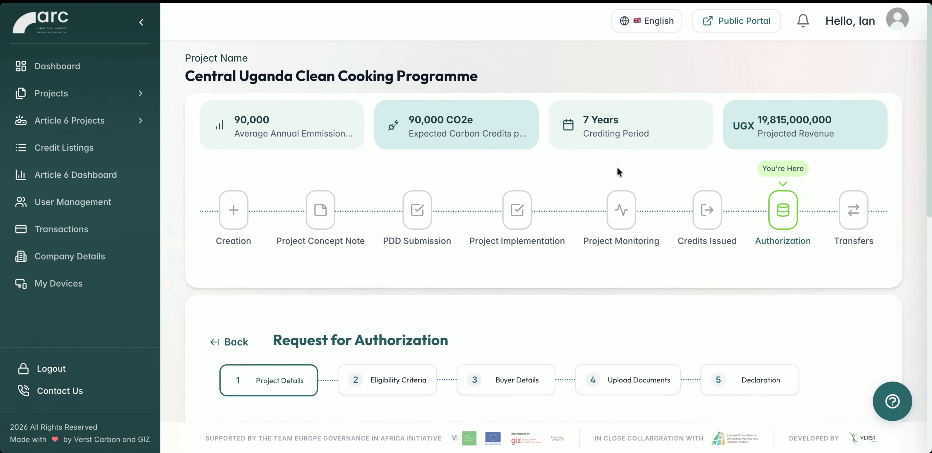
pyautogui.scroll(-3, 603, 299)
pyautogui.scroll(-1, 603, 299)
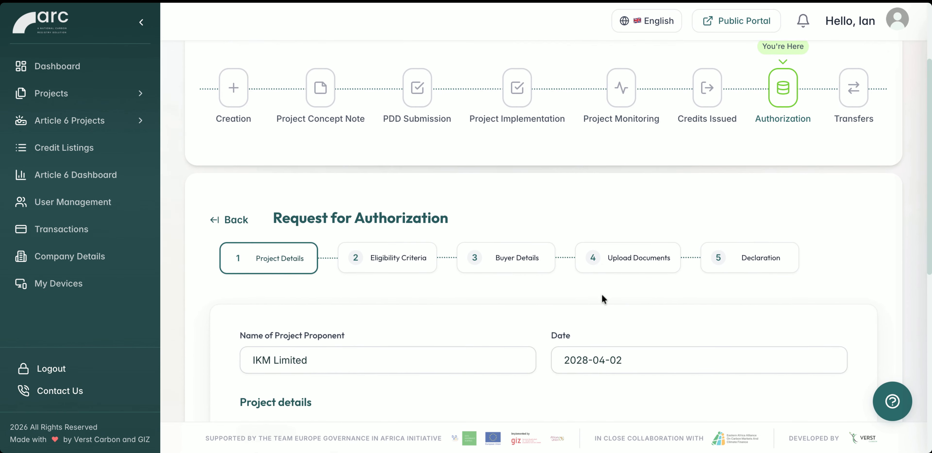
pyautogui.scroll(-2, 602, 299)
pyautogui.scroll(-1, 543, 232)
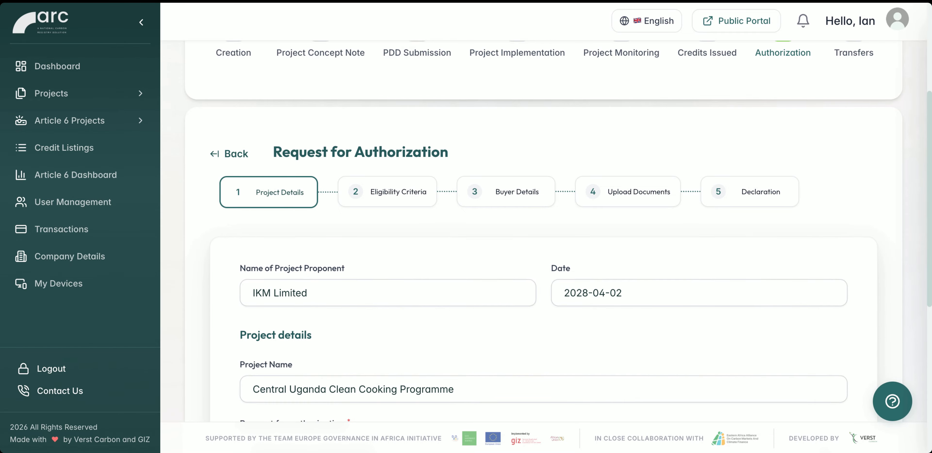
pyautogui.scroll(-1, 398, 403)
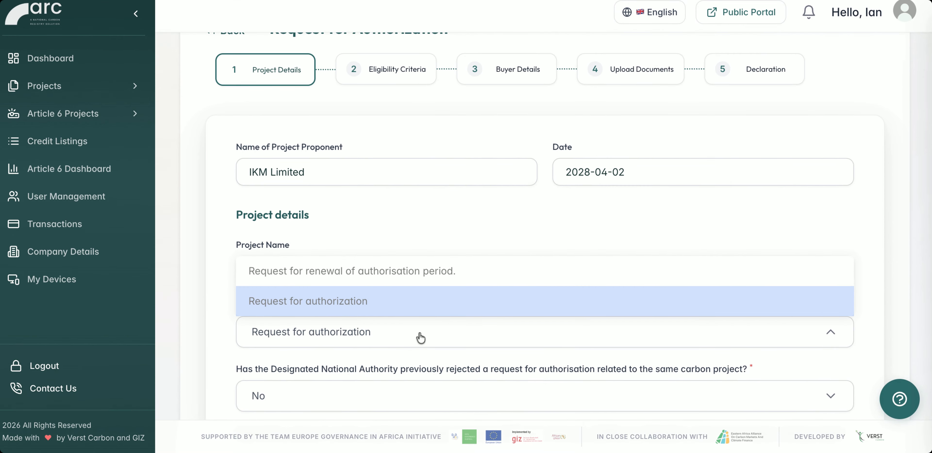
pyautogui.click(422, 336)
pyautogui.scroll(-1, 422, 336)
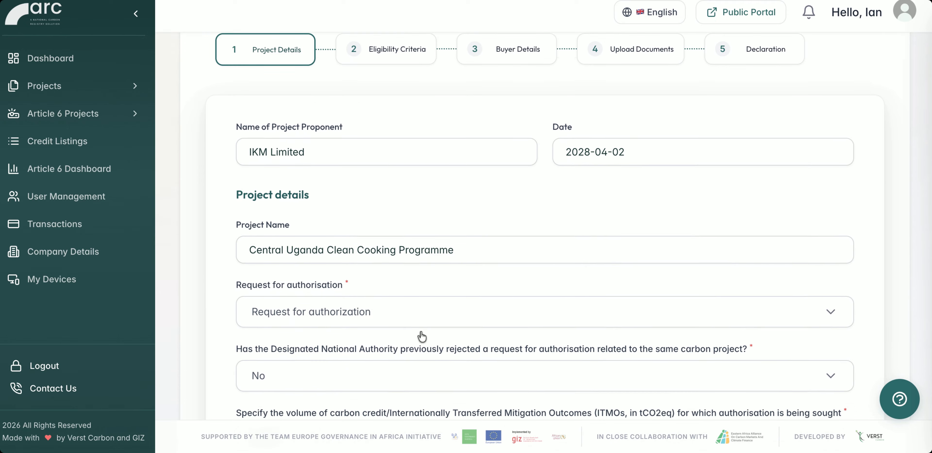
pyautogui.scroll(-2, 421, 334)
pyautogui.scroll(-2, 421, 334)
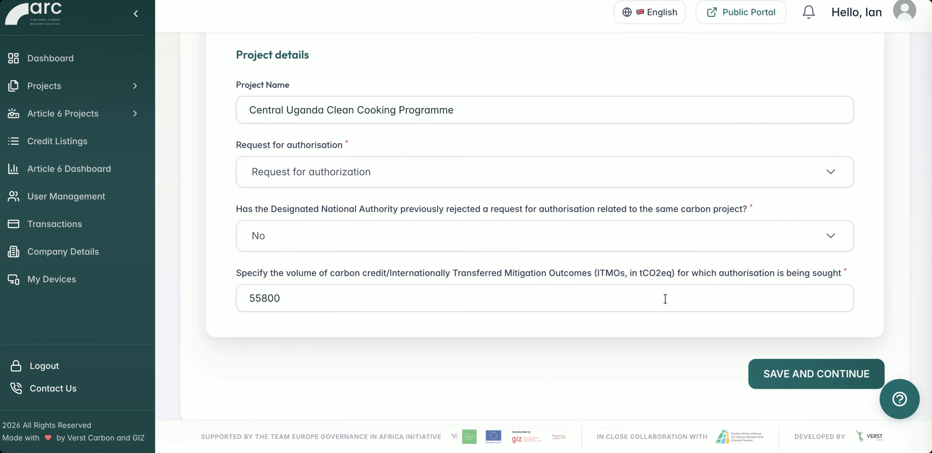
pyautogui.click(801, 384)
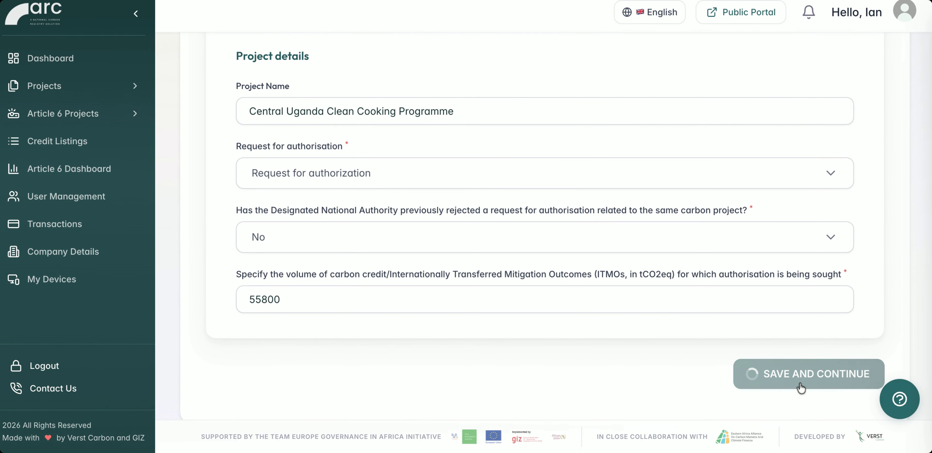
# Review and save the eligibility criteria with 25 percent domestic use, period 2028-01-01 to 2034-12-31, mechanism Article 6.2 and minimized non-permanence risk.
pyautogui.scroll(3, 683, 255)
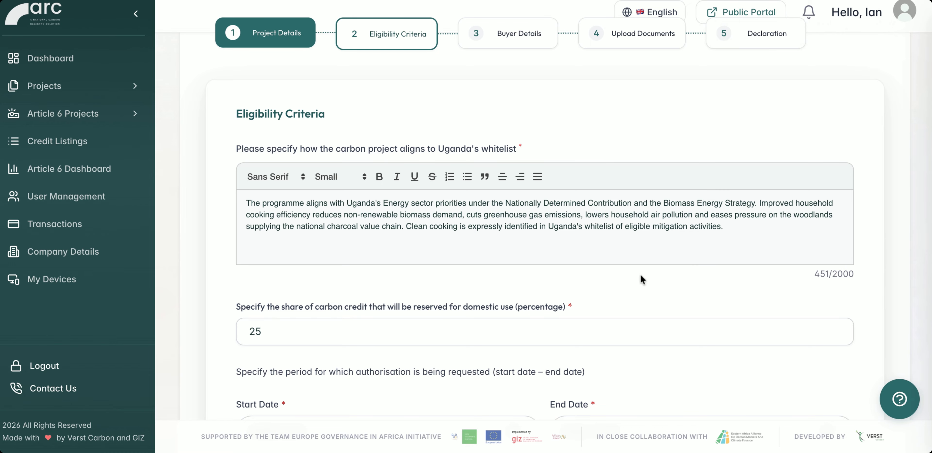
pyautogui.scroll(-3, 643, 271)
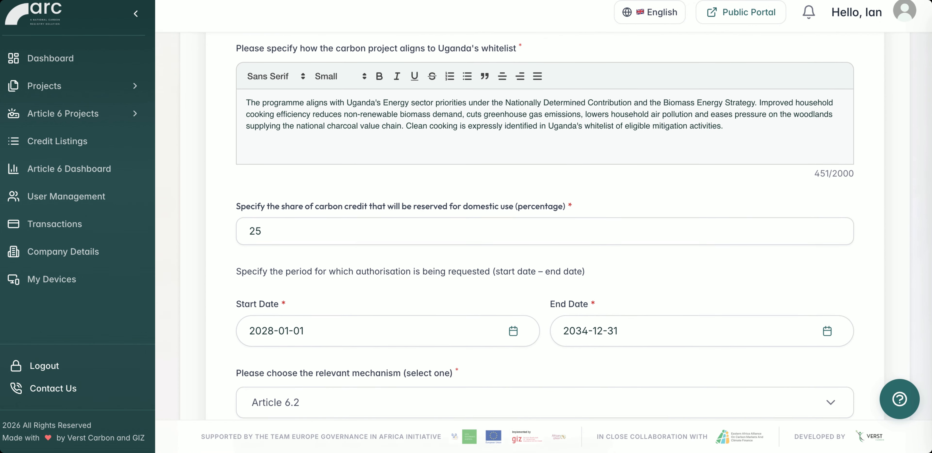
pyautogui.scroll(-6, 546, 210)
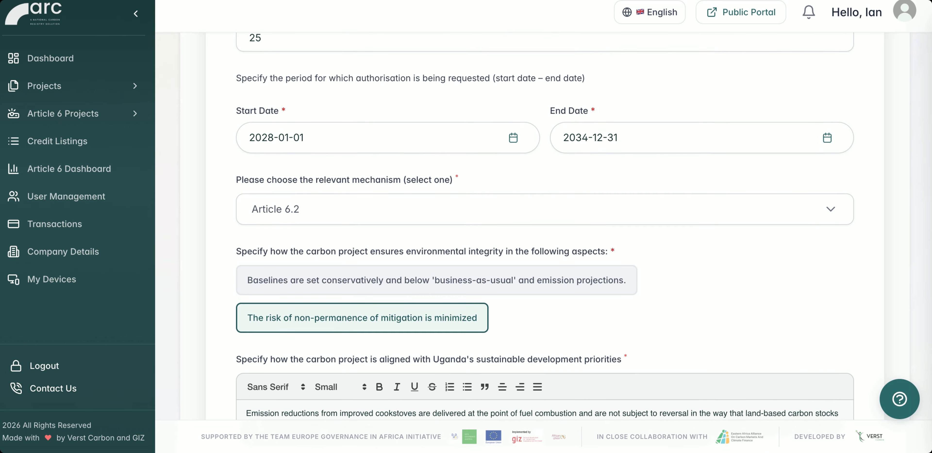
pyautogui.scroll(-3, 546, 211)
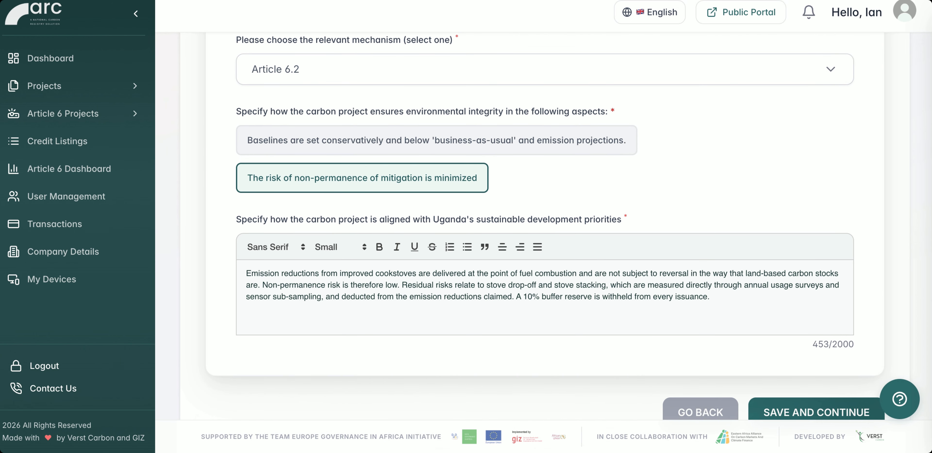
pyautogui.scroll(-1, 545, 229)
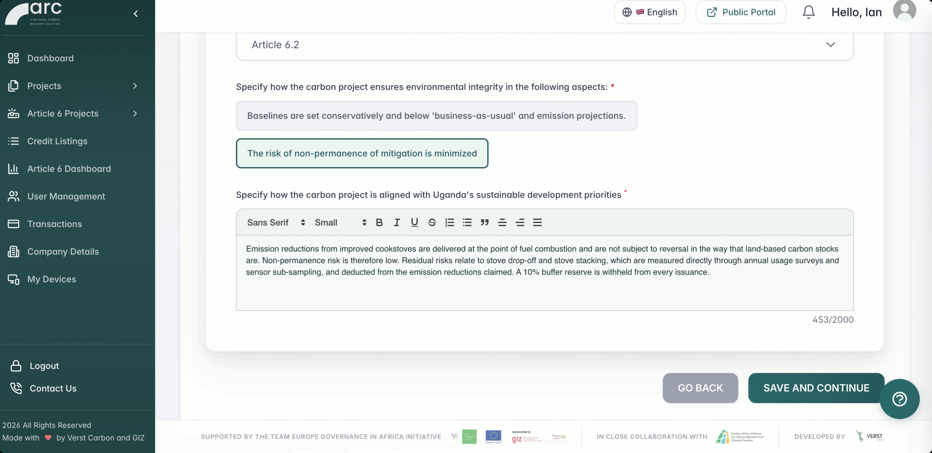
pyautogui.scroll(-1, 545, 229)
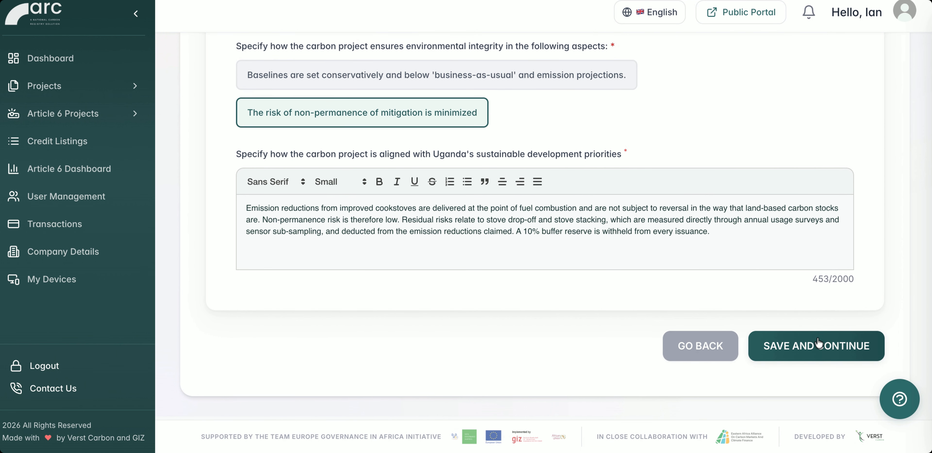
pyautogui.click(806, 349)
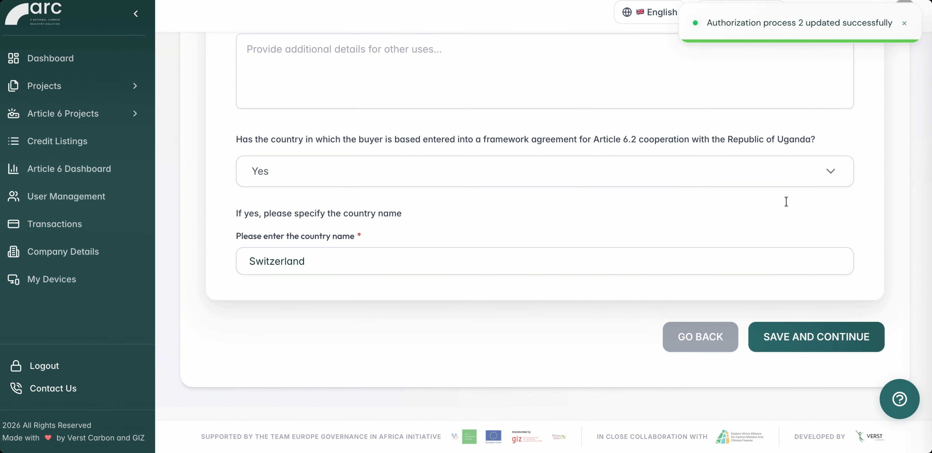
# Review and save the buyer details for the Swiss Federal Office for the Environment (FOEN), with use towards the acquiring Party's NDC and country Switzerland.
pyautogui.scroll(4, 718, 150)
pyautogui.scroll(5, 719, 151)
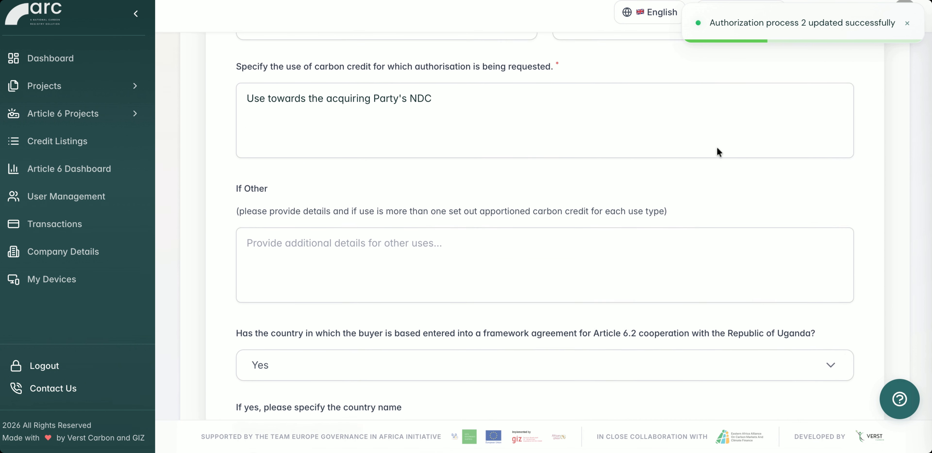
pyautogui.scroll(5, 545, 227)
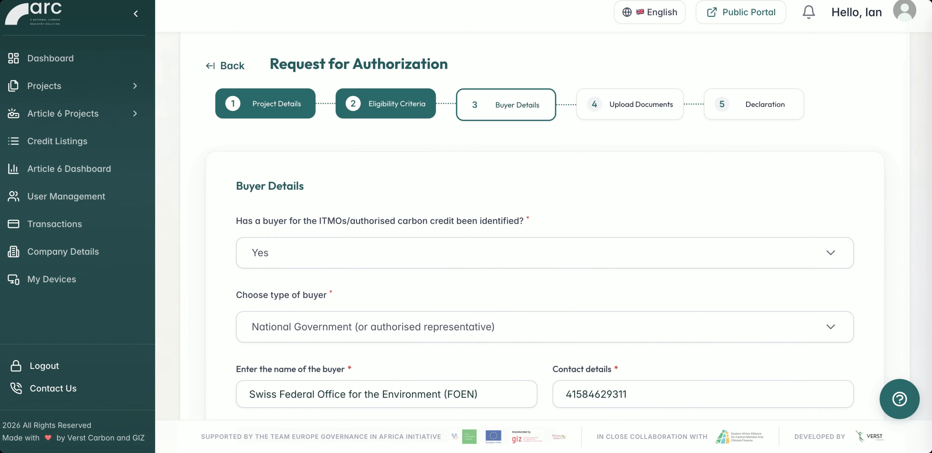
pyautogui.scroll(-3, 673, 199)
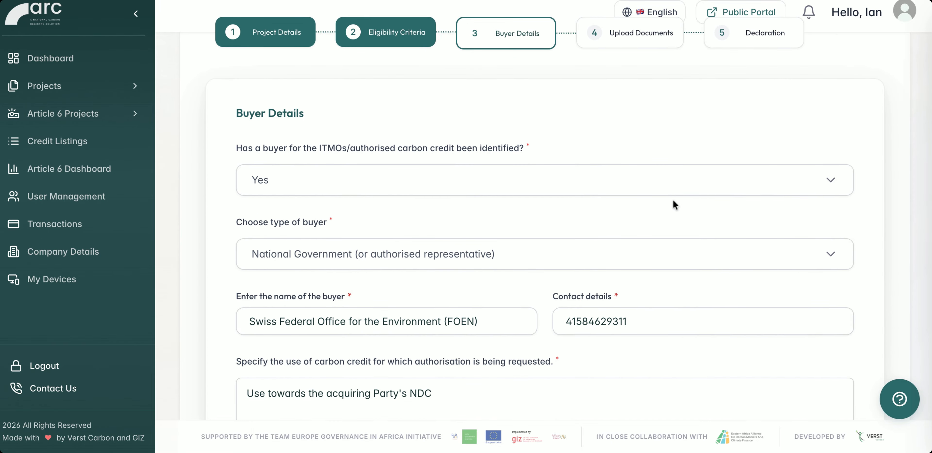
pyautogui.scroll(-3, 674, 201)
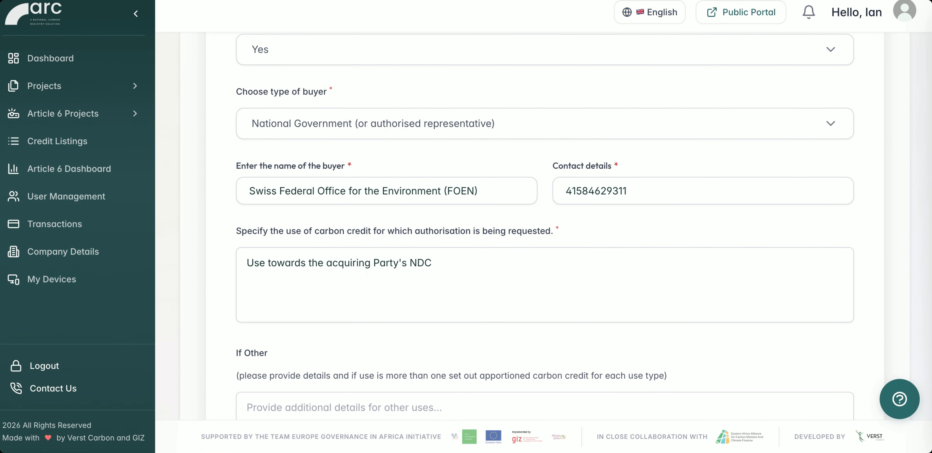
pyautogui.scroll(-3, 674, 200)
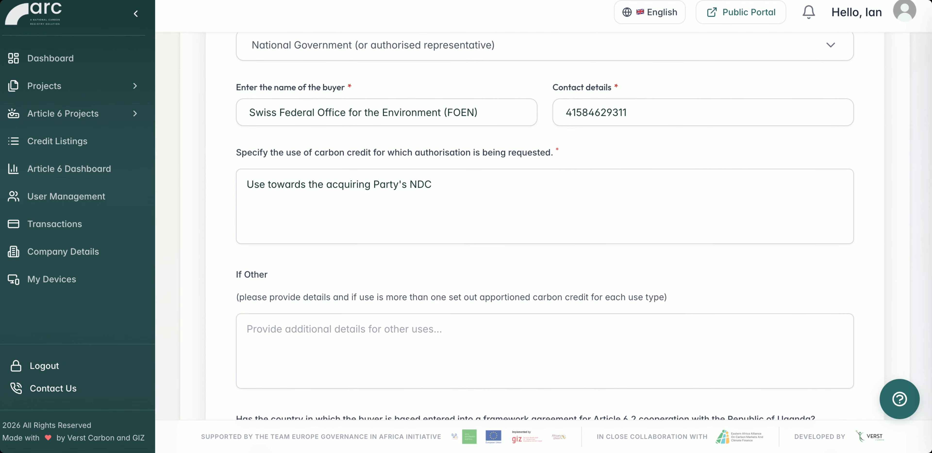
pyautogui.scroll(-2, 545, 227)
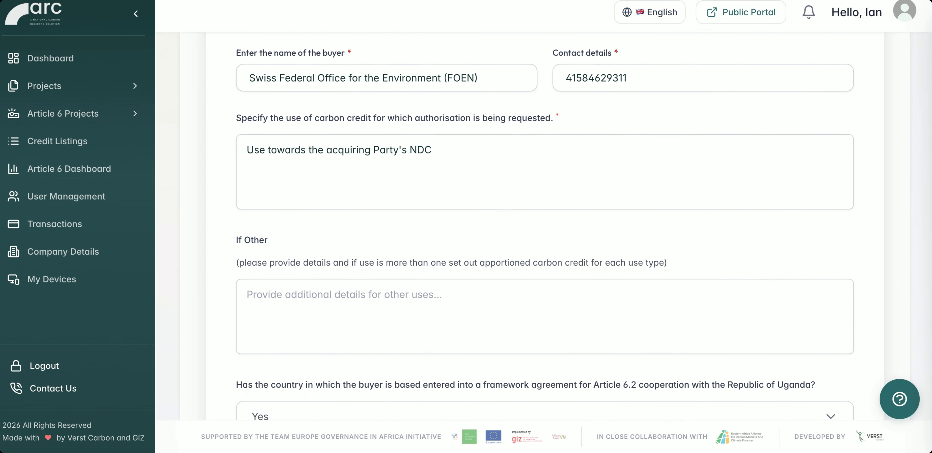
pyautogui.scroll(-5, 546, 226)
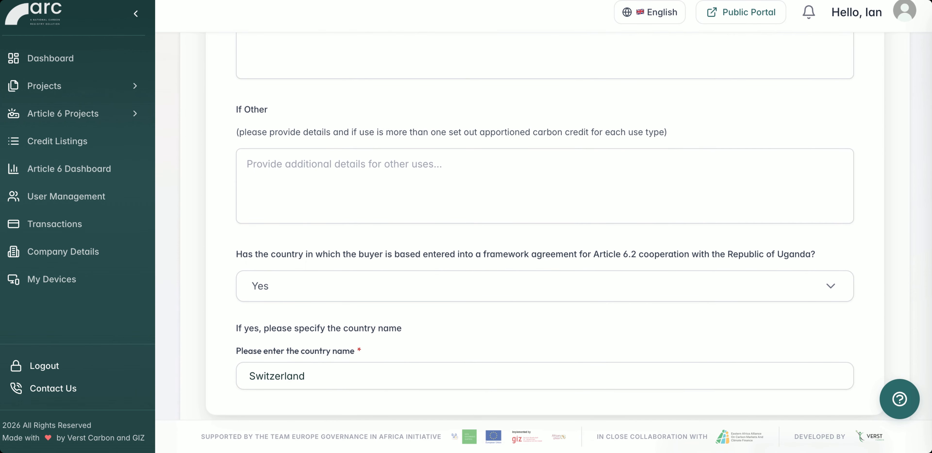
pyautogui.click(801, 364)
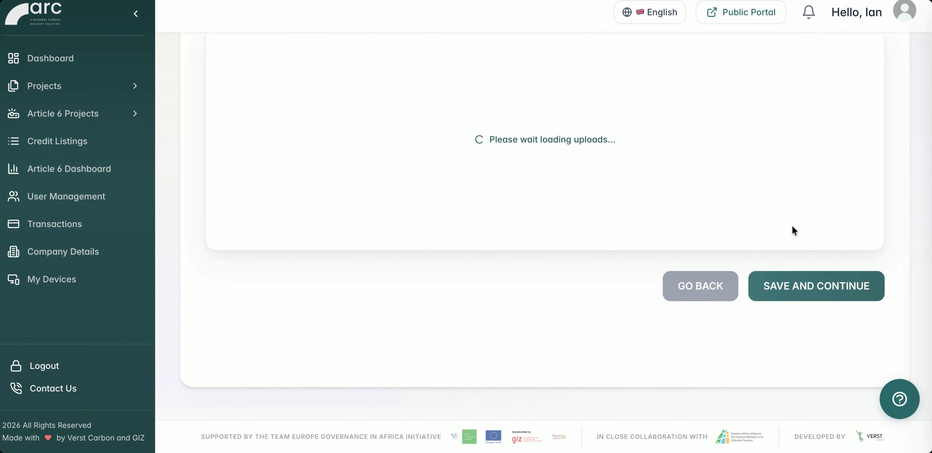
# Check the supporting PDFs for the letter of authorisation, submit the authorization request and open its overview.
pyautogui.scroll(12, 792, 230)
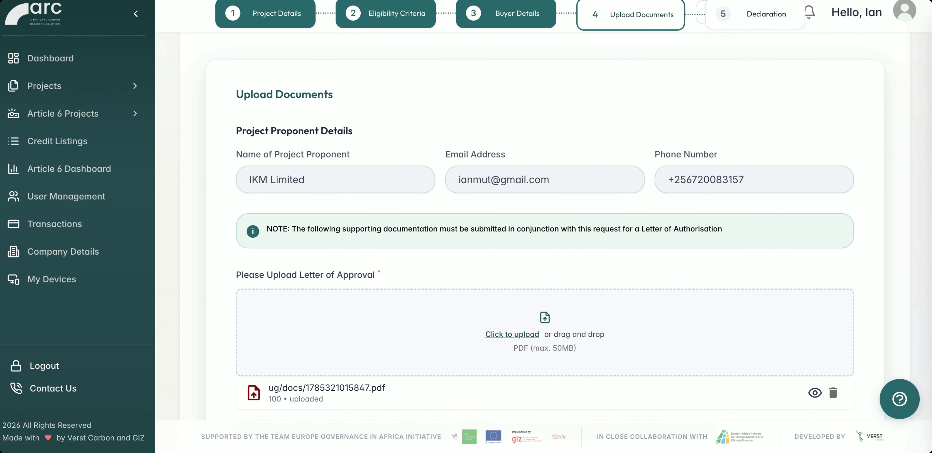
pyautogui.scroll(-2, 545, 226)
pyautogui.scroll(-8, 546, 226)
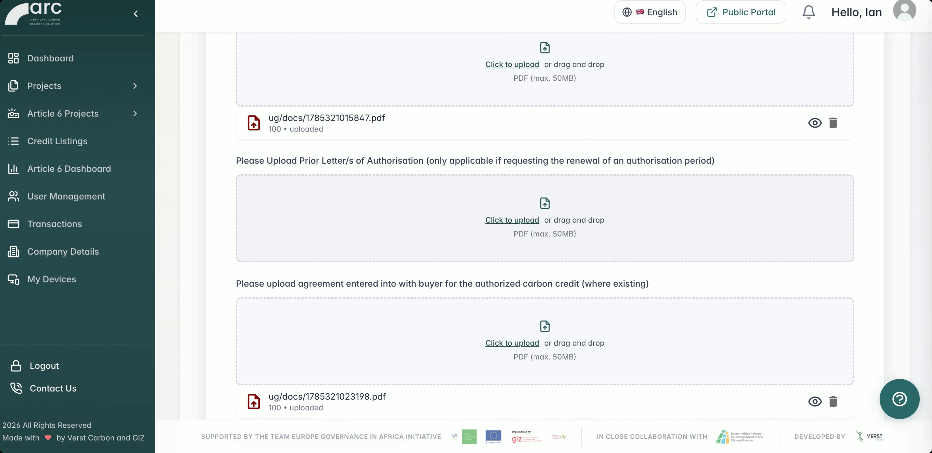
pyautogui.scroll(-4, 545, 217)
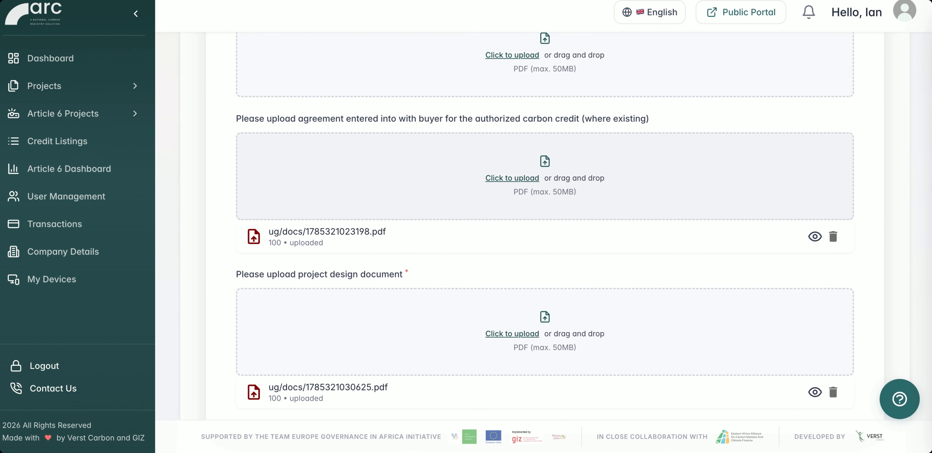
pyautogui.click(802, 351)
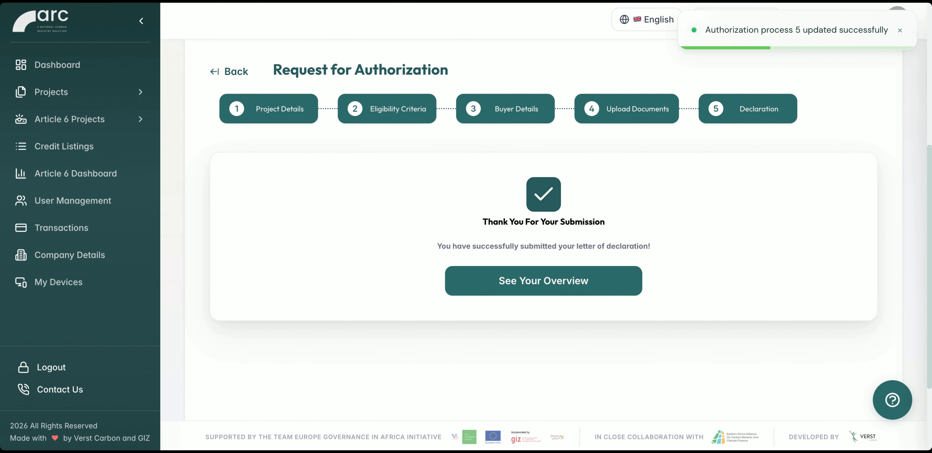
pyautogui.click(558, 283)
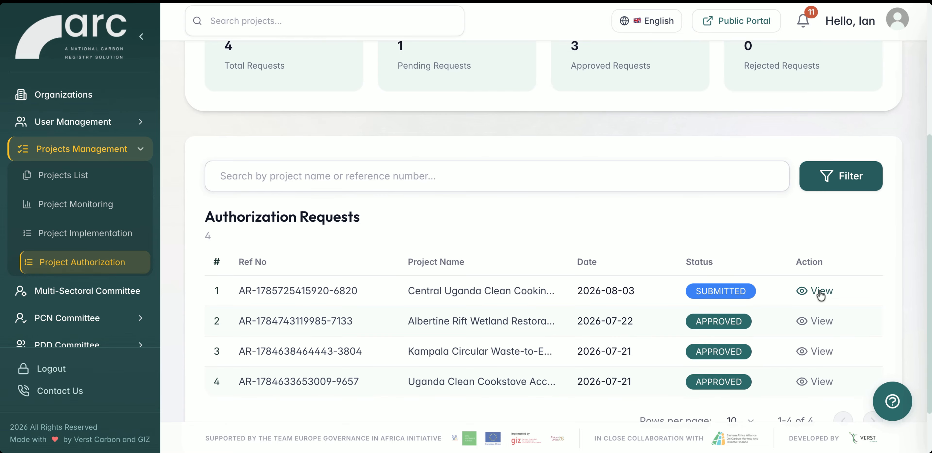
# Open the Central Uganda Clean Cooking Programme's authorization request as administrator and update it with the comment "Approved" and status Approved.
pyautogui.click(821, 294)
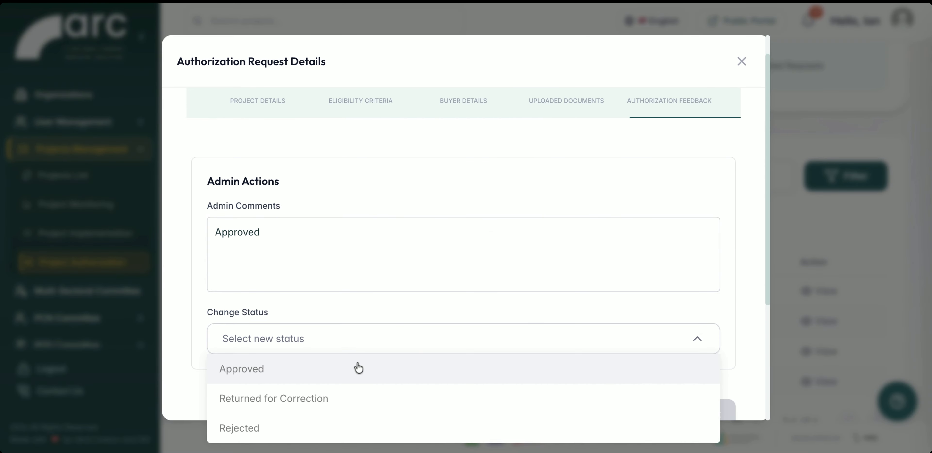
pyautogui.click(356, 366)
pyautogui.scroll(-2, 474, 321)
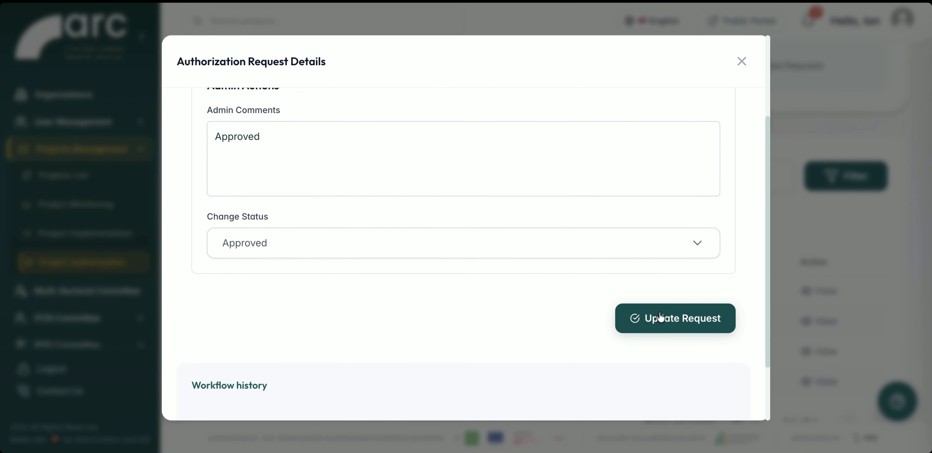
pyautogui.scroll(-3, 651, 327)
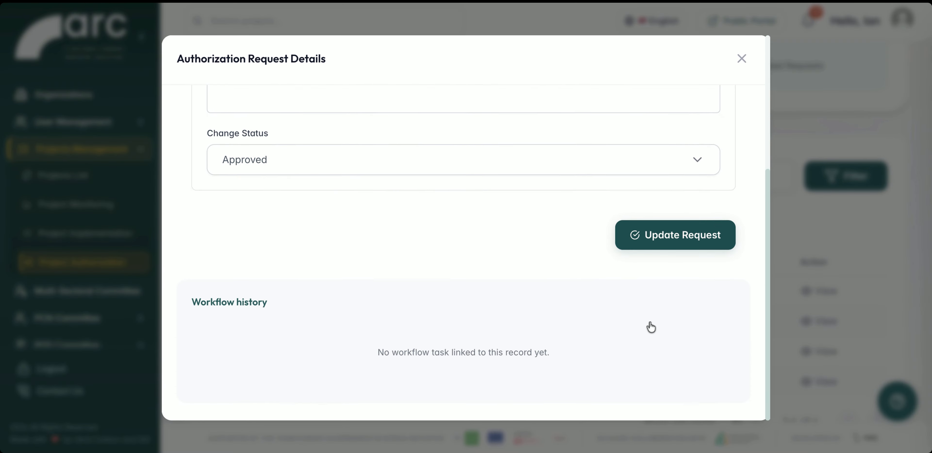
pyautogui.click(700, 243)
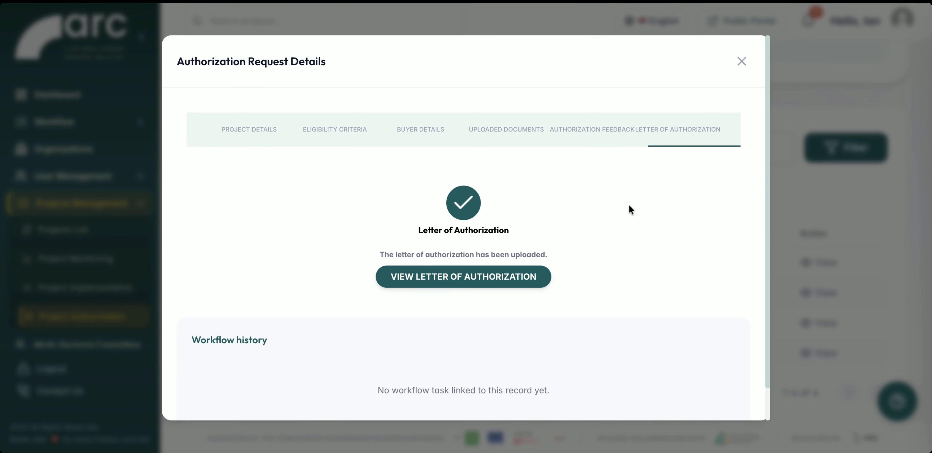
# Preview the programme's letter of authorization through to its end and download it.
pyautogui.click(466, 279)
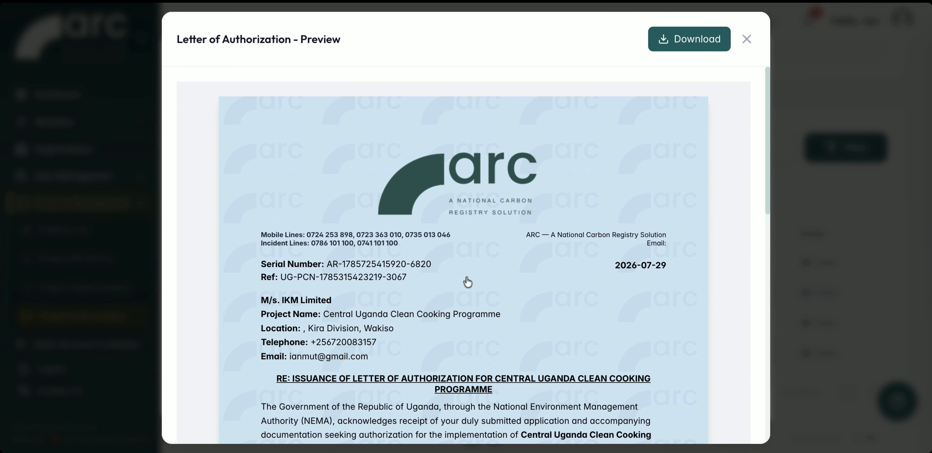
pyautogui.scroll(-7, 467, 282)
pyautogui.scroll(-9, 506, 234)
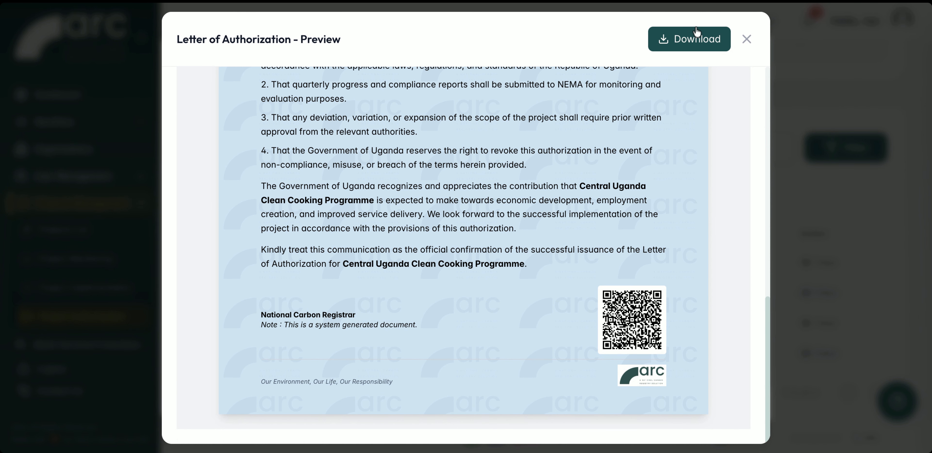
pyautogui.click(706, 43)
# View the AMO Holding compliance account and look through the available System Control options.
pyautogui.click(506, 134)
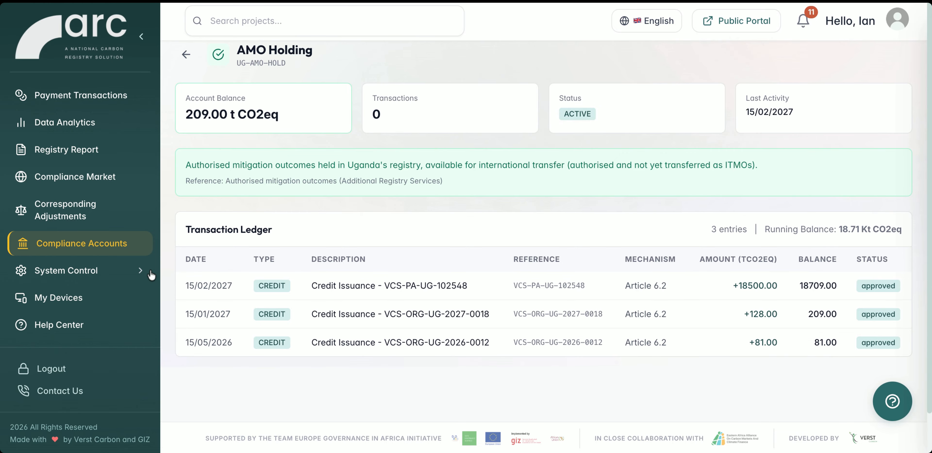
pyautogui.click(128, 279)
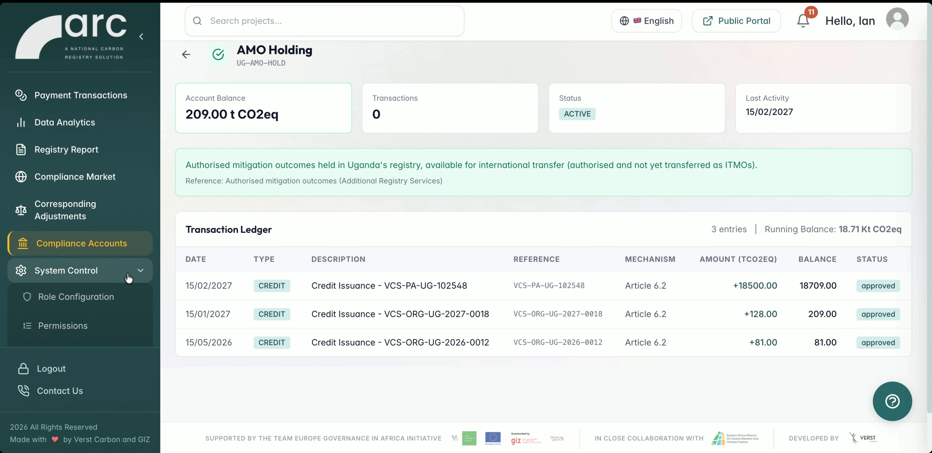
pyautogui.scroll(-4, 111, 302)
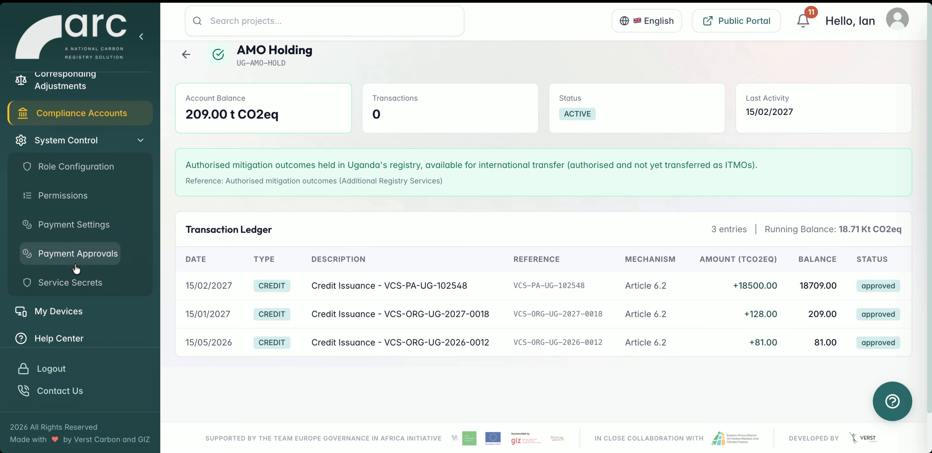
# Open the Compliance Market settings, look over the Registry policy controls and toggle the Pre-authorization workflow.
pyautogui.click(116, 141)
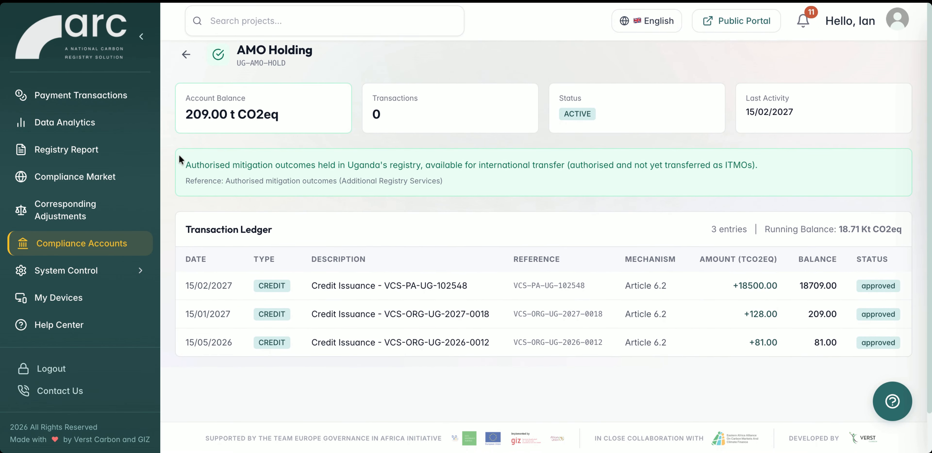
pyautogui.click(98, 183)
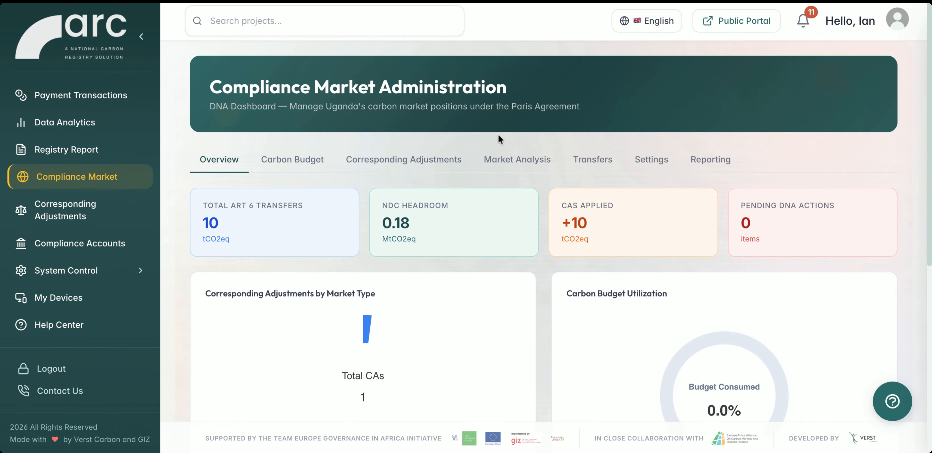
pyautogui.click(651, 160)
pyautogui.scroll(-8, 608, 230)
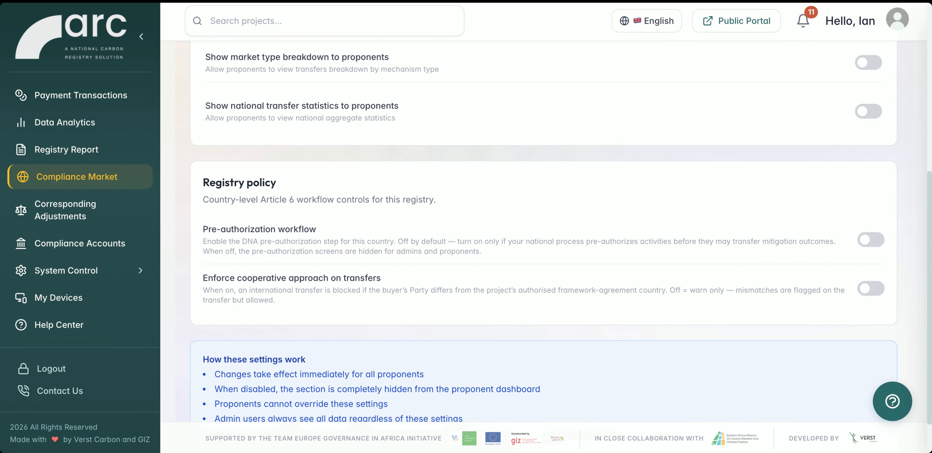
pyautogui.scroll(2, 608, 227)
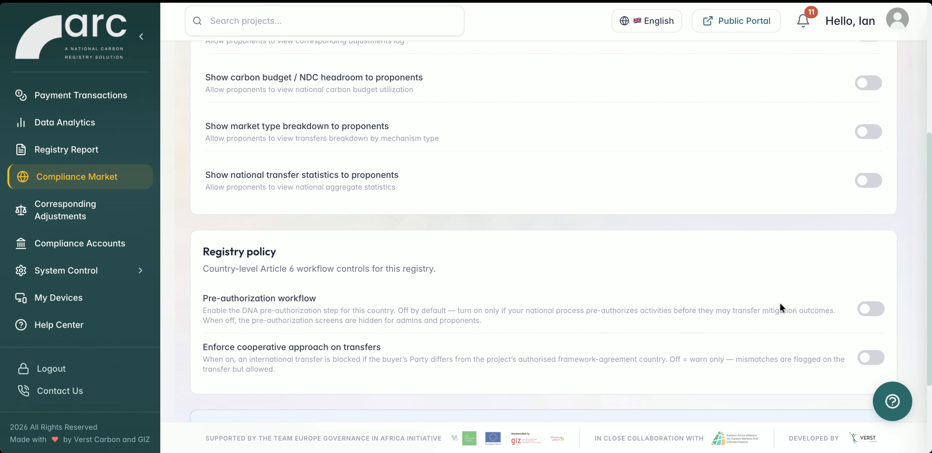
pyautogui.click(871, 310)
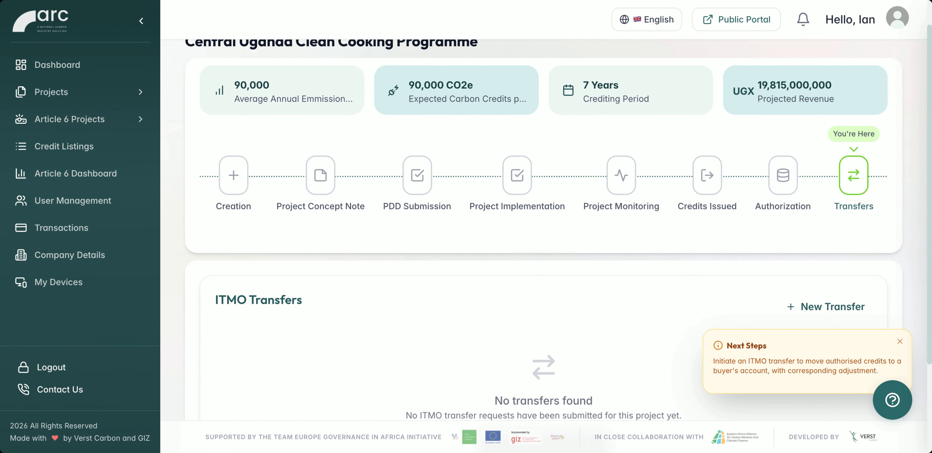
# Open the ITMO transfer form for the Central Uganda Clean Cooking Programme and review its buyer details and transfer amount.
pyautogui.click(900, 340)
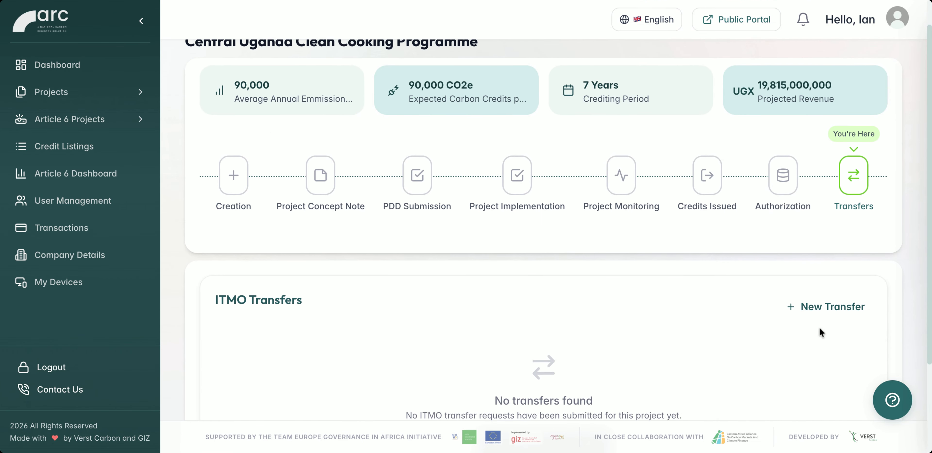
pyautogui.scroll(-2, 820, 326)
pyautogui.click(576, 376)
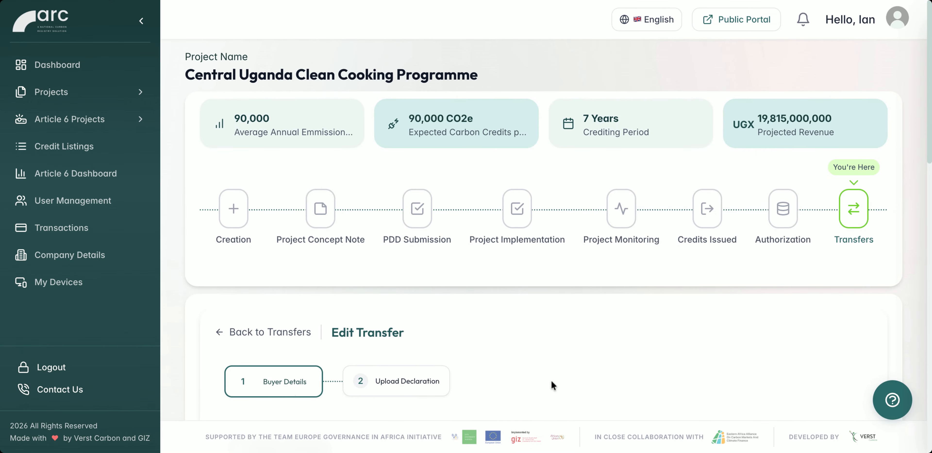
pyautogui.scroll(-5, 551, 379)
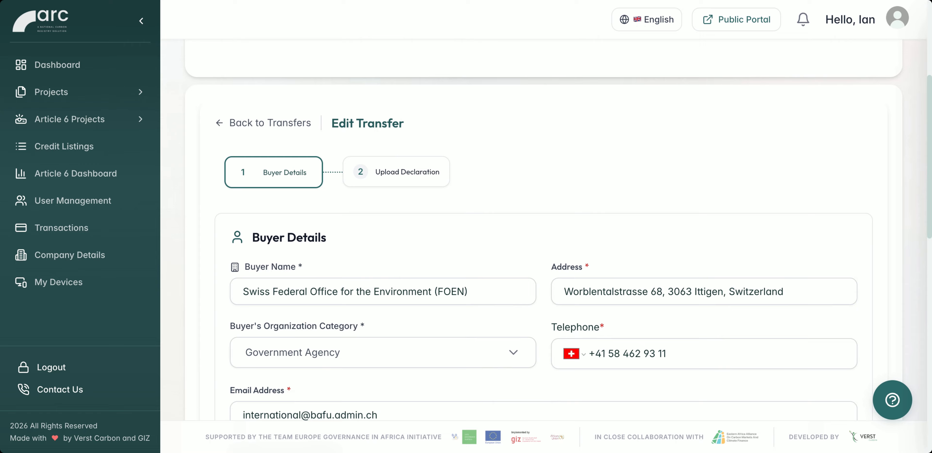
pyautogui.scroll(-3, 558, 230)
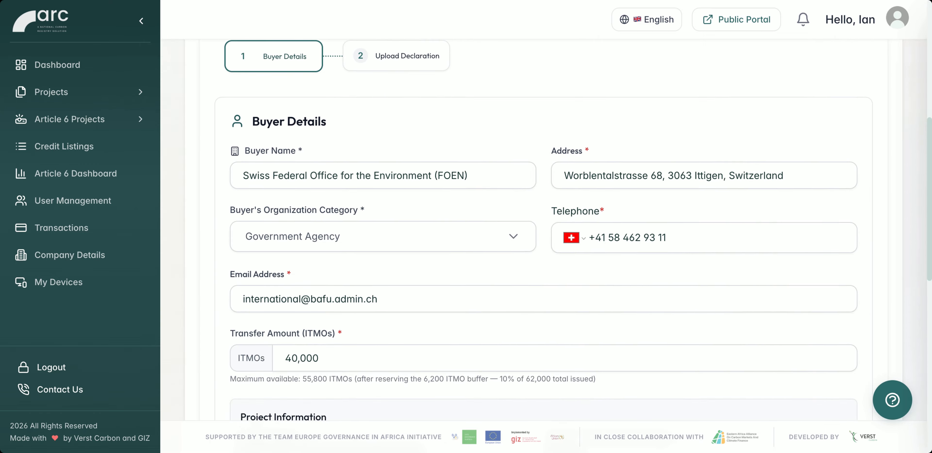
pyautogui.scroll(1, 544, 230)
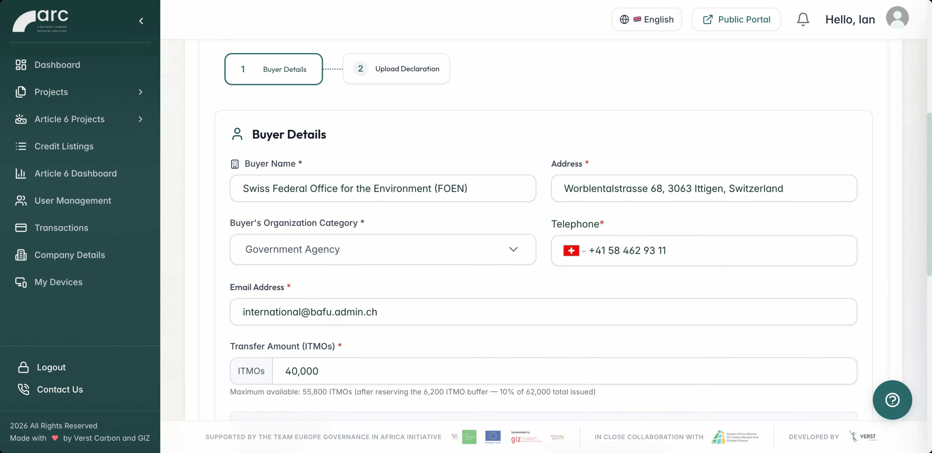
pyautogui.scroll(-4, 573, 230)
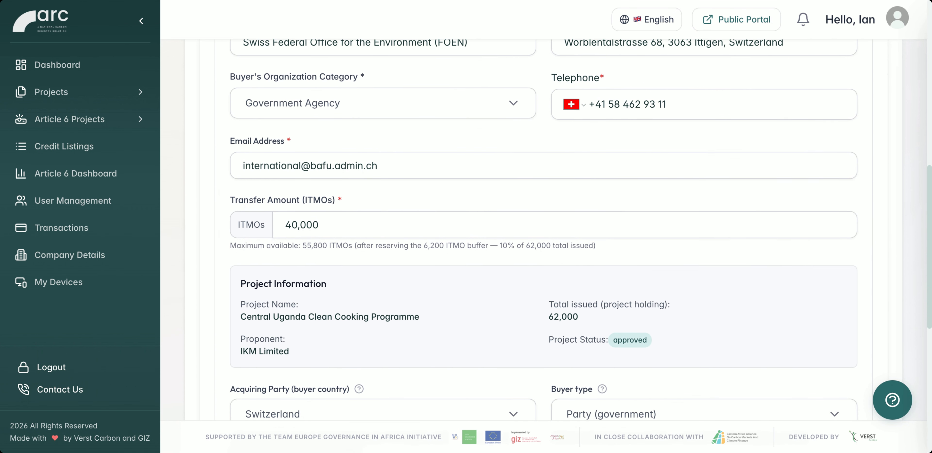
pyautogui.scroll(-1, 573, 230)
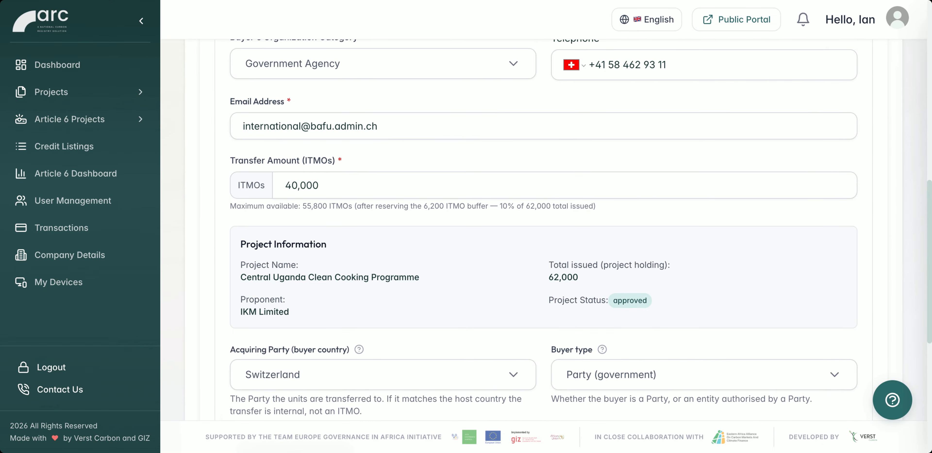
# Check the buyer type options and the source registry serials, and save the transfer's buyer details.
pyautogui.scroll(-1, 621, 355)
pyautogui.click(620, 353)
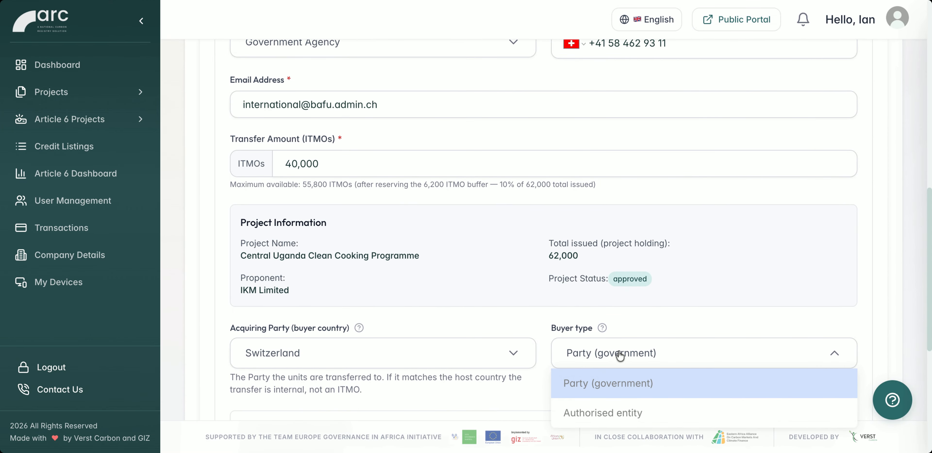
pyautogui.click(544, 382)
pyautogui.scroll(-2, 541, 386)
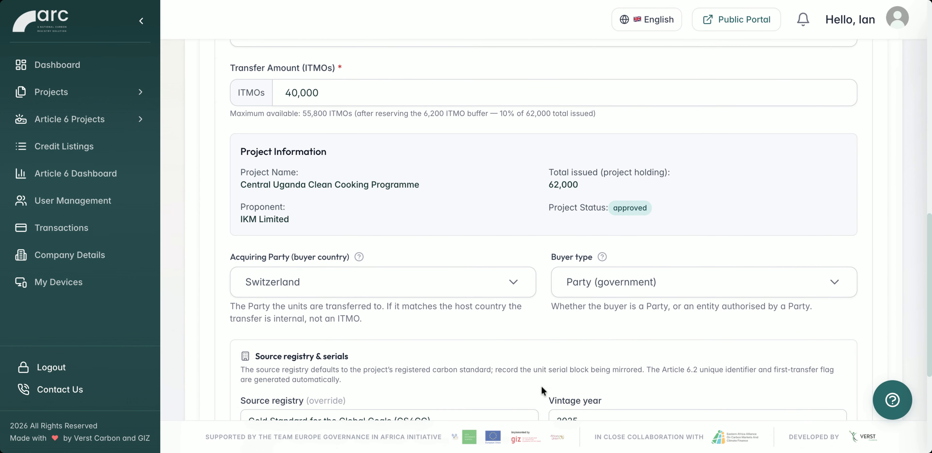
pyautogui.scroll(1, 542, 386)
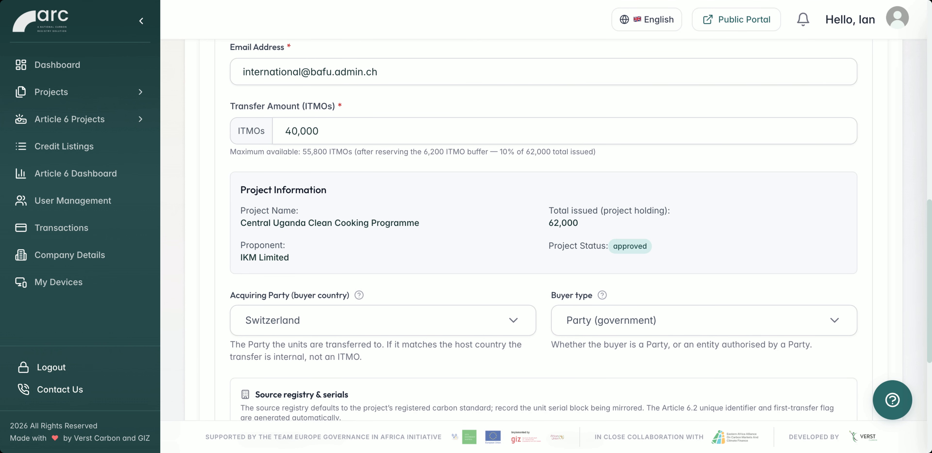
pyautogui.scroll(-6, 543, 232)
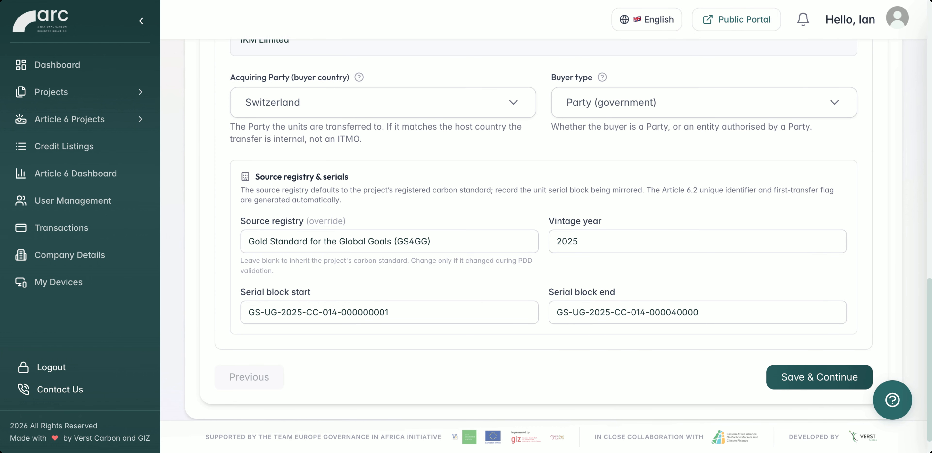
pyautogui.click(819, 376)
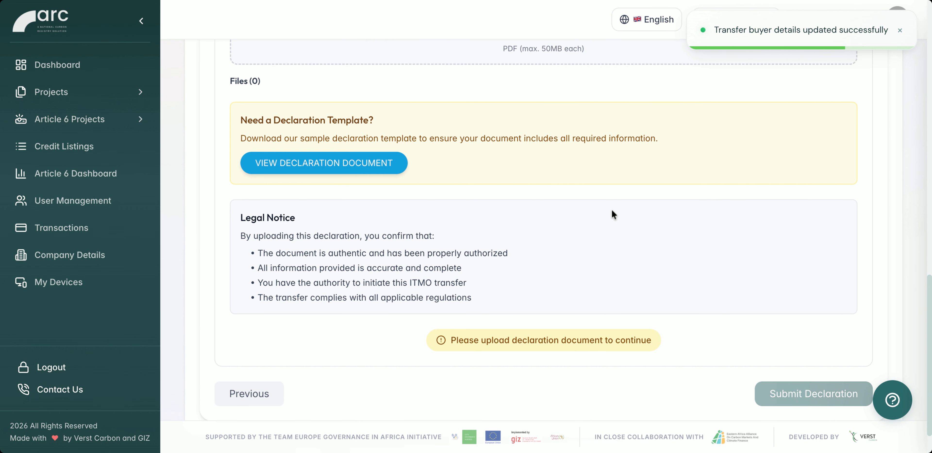
# Upload the declaration PDF for the ITMO transfer and submit the declaration.
pyautogui.scroll(3, 613, 209)
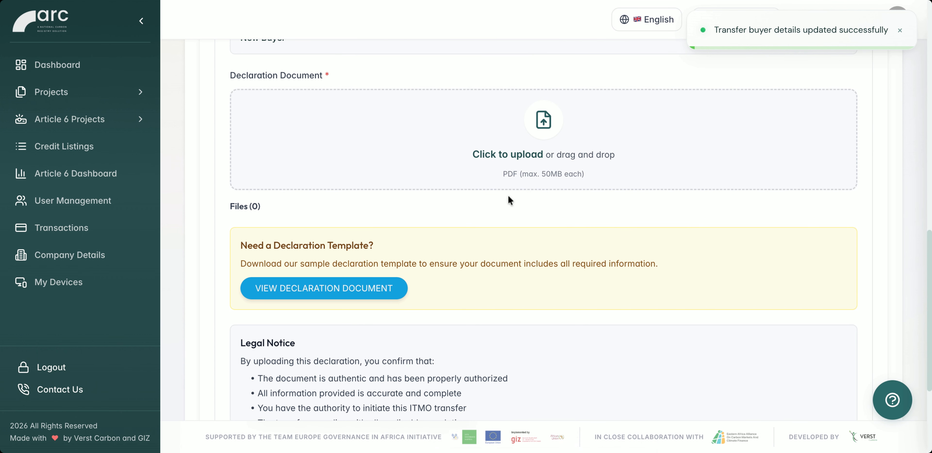
pyautogui.scroll(1, 508, 197)
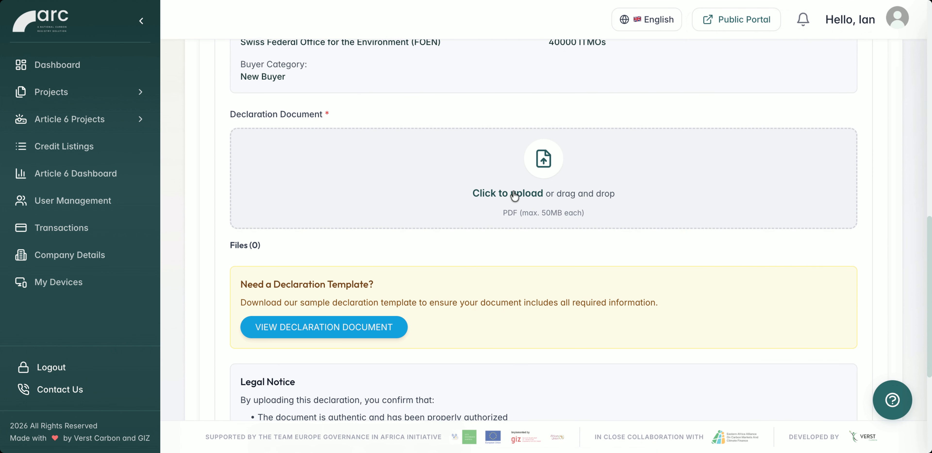
pyautogui.scroll(1, 514, 196)
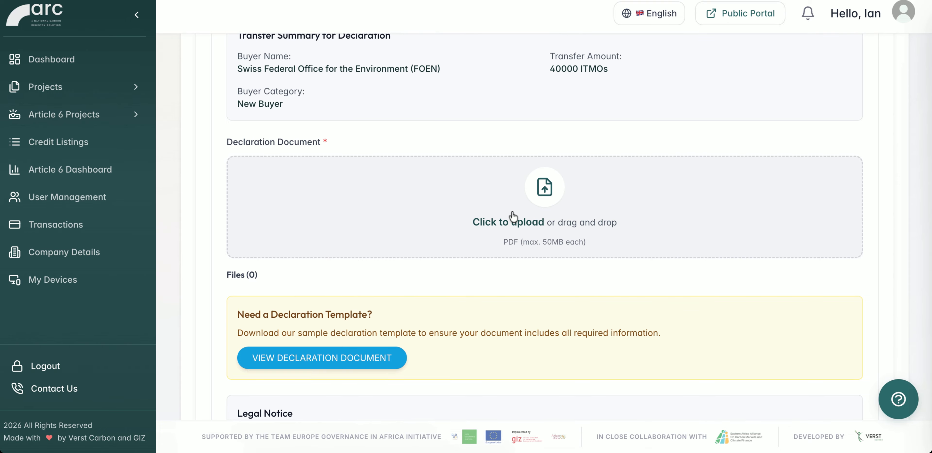
pyautogui.click(512, 214)
pyautogui.click(806, 346)
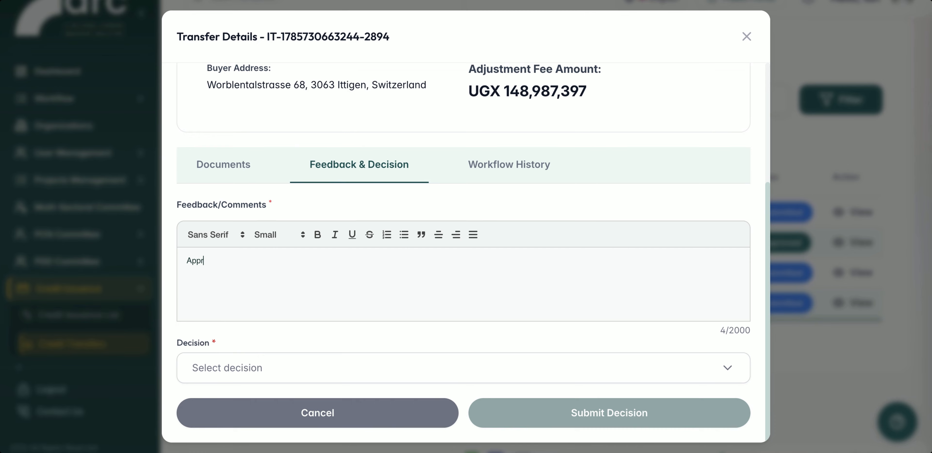
# Submit the decision Approve on the credit transfer with the feedback comment "Approved".
pyautogui.write('oved')
pyautogui.click(274, 368)
pyautogui.click(256, 397)
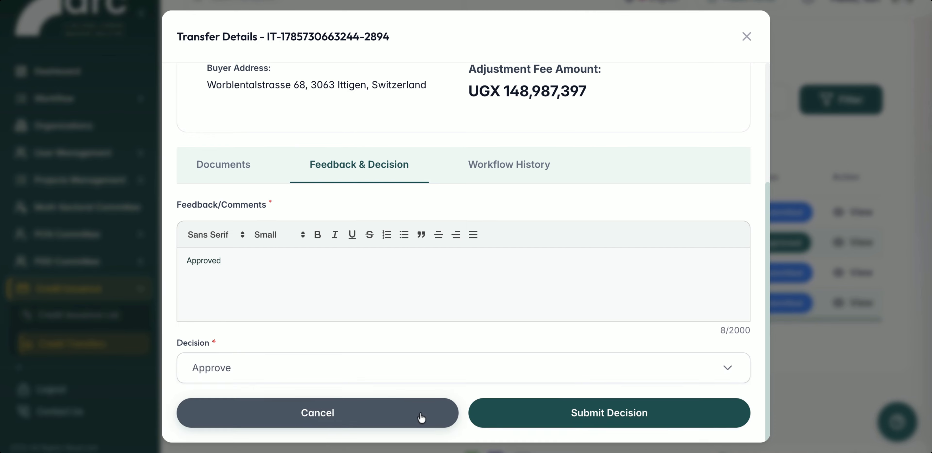
pyautogui.click(570, 404)
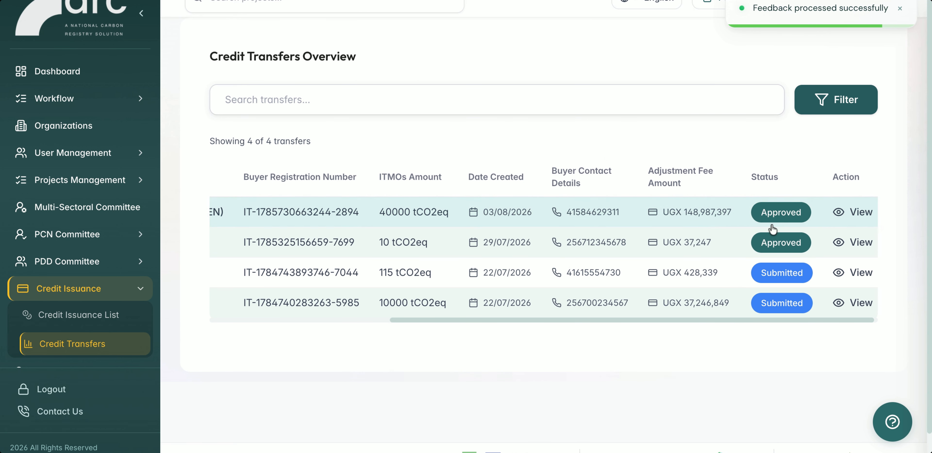
# Open the approved 40,000 tCO2eq credit transfer and look through its details and feedback section.
pyautogui.click(846, 219)
pyautogui.scroll(-6, 522, 256)
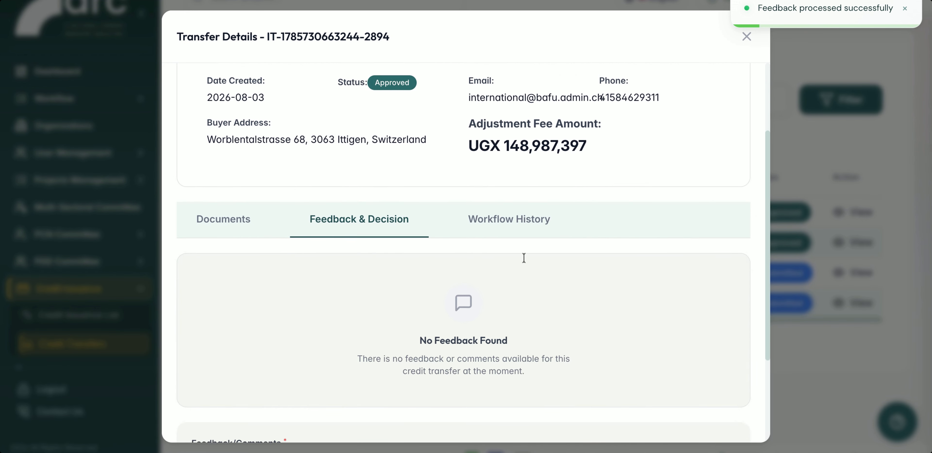
pyautogui.scroll(3, 524, 258)
pyautogui.scroll(3, 524, 258)
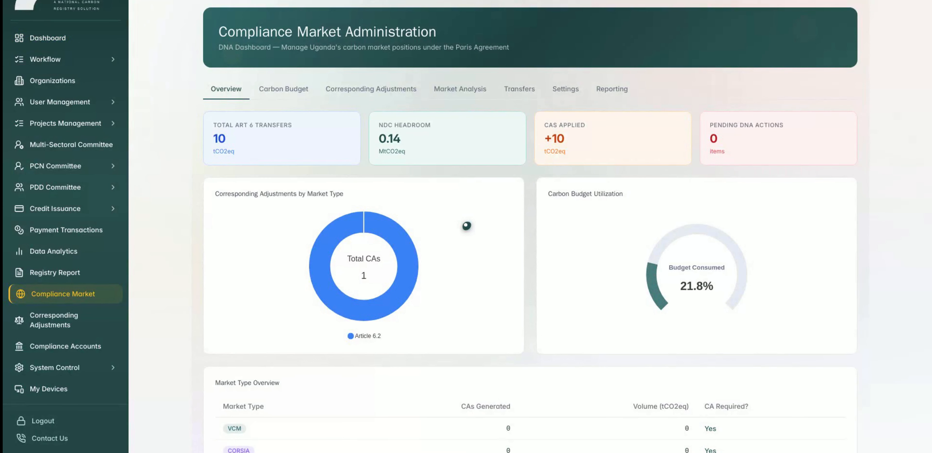
# View the Compliance Market's list of transfers and the Corresponding Adjustments ledger.
pyautogui.click(518, 88)
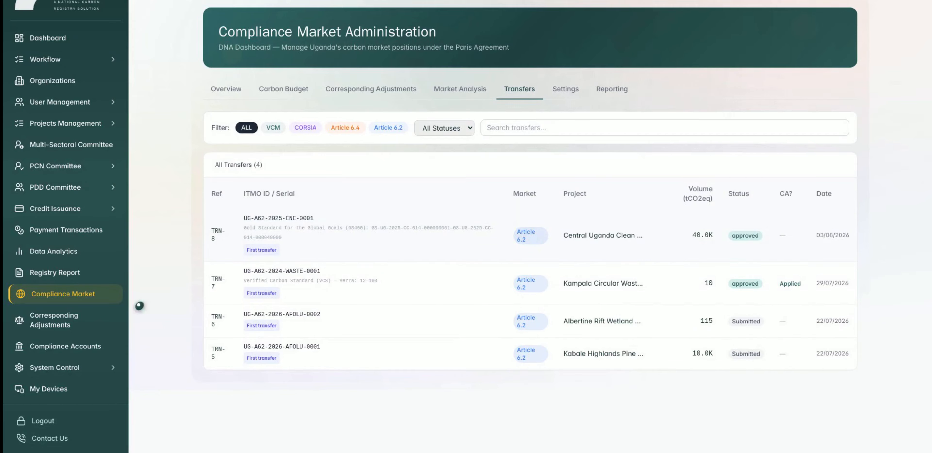
pyautogui.click(64, 317)
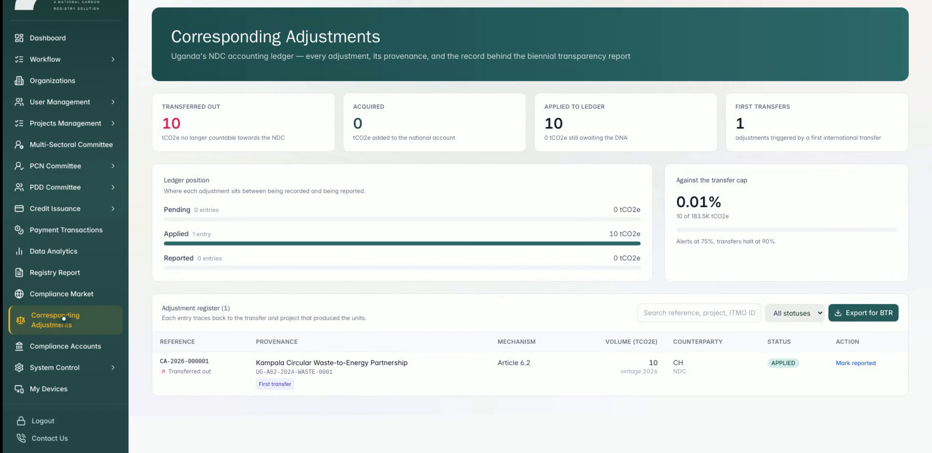
# Review the compliance accounts and Article 6.2 structured summary, and reconcile the registry accounts.
pyautogui.click(63, 345)
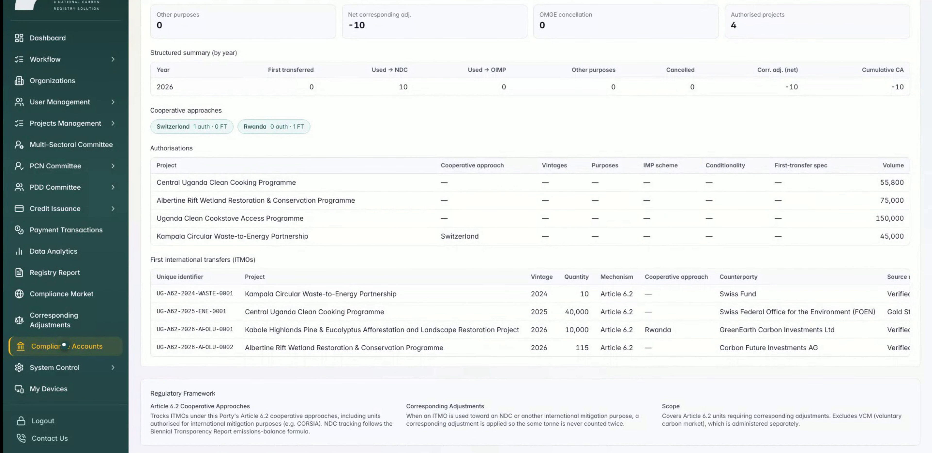
pyautogui.scroll(10, 64, 345)
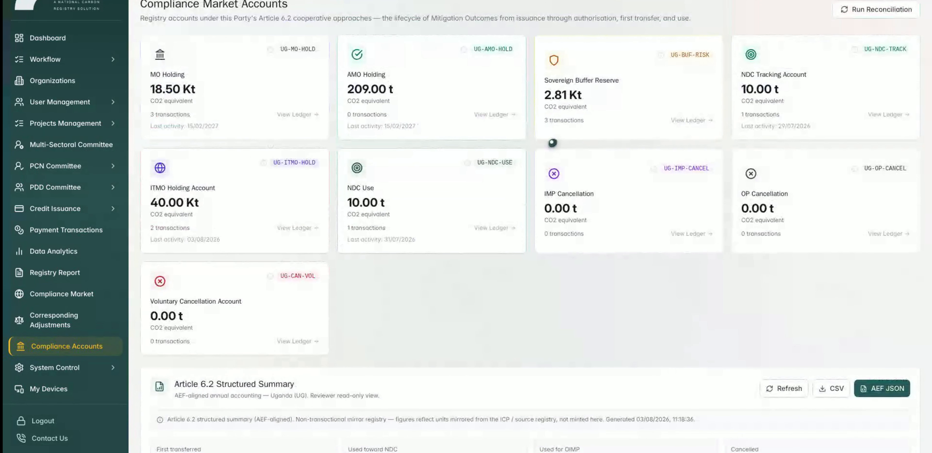
pyautogui.click(875, 9)
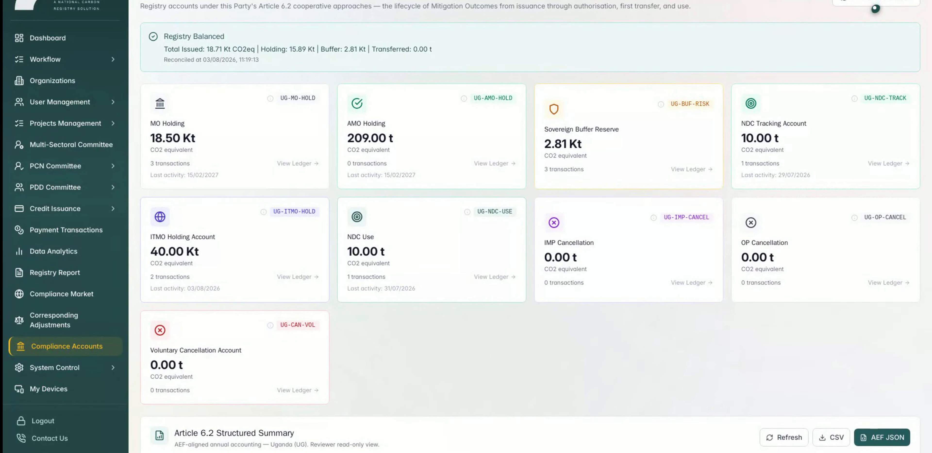
pyautogui.scroll(-2, 875, 9)
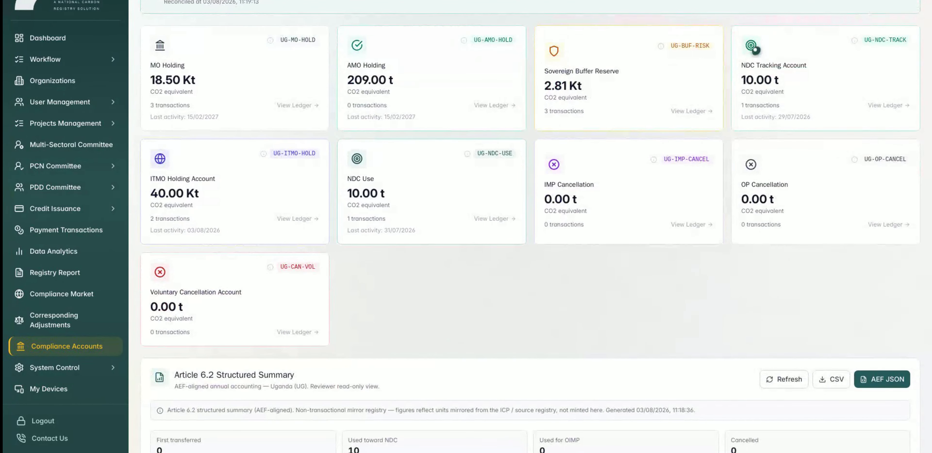
# View Uganda's carbon budget in the Compliance Market, including its framework notes and configuration history.
pyautogui.click(64, 292)
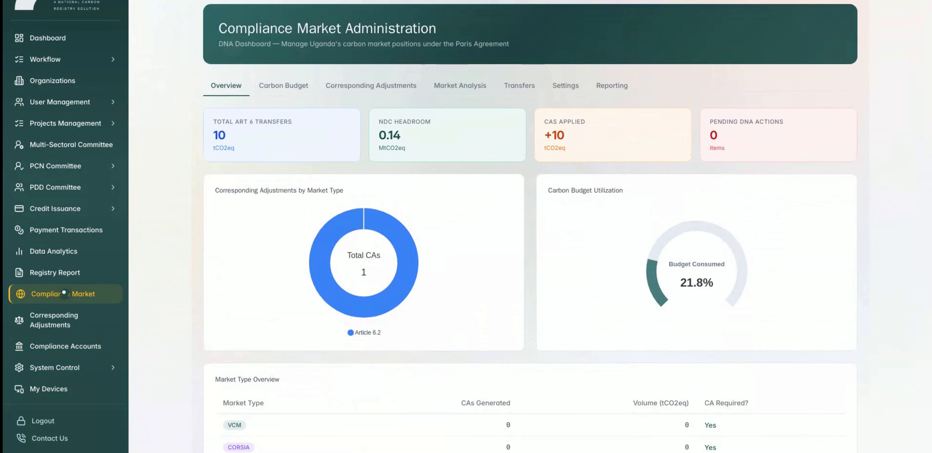
pyautogui.click(282, 88)
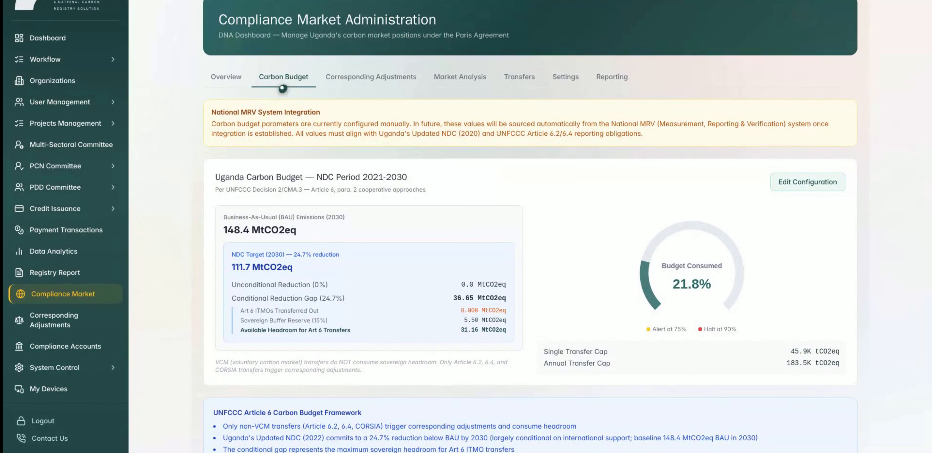
pyautogui.scroll(-4, 283, 88)
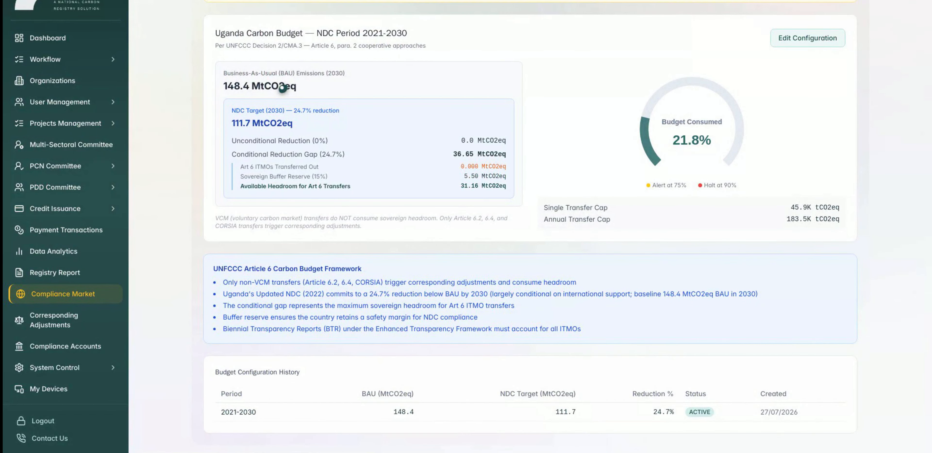
pyautogui.scroll(4, 283, 87)
pyautogui.click(611, 88)
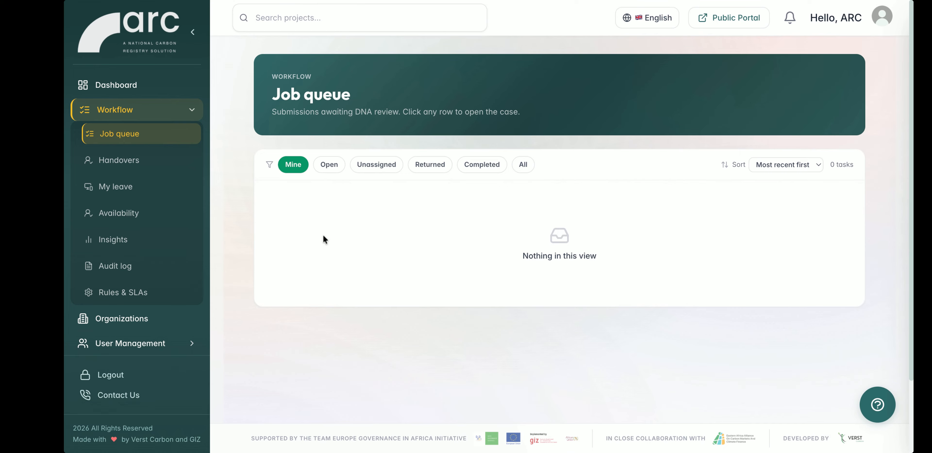
# Filter the Workflow job queue by open and unassigned tasks, and return it to the Mine view.
pyautogui.click(330, 164)
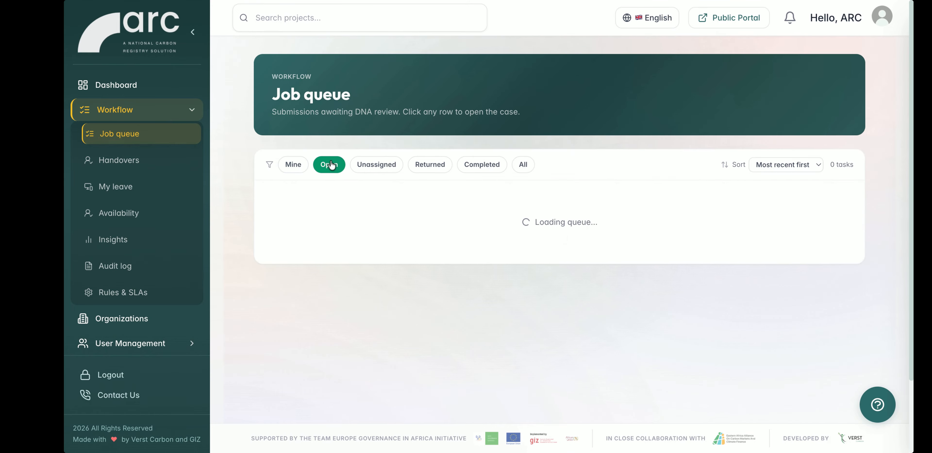
pyautogui.click(380, 165)
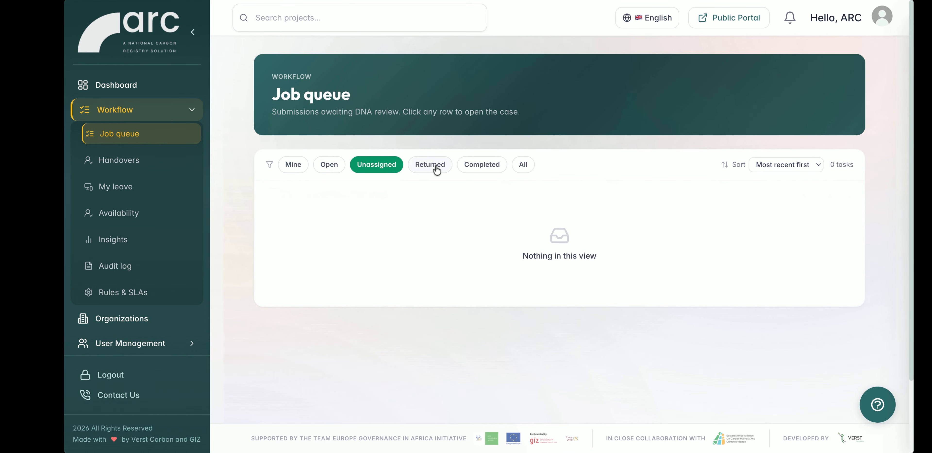
pyautogui.click(787, 169)
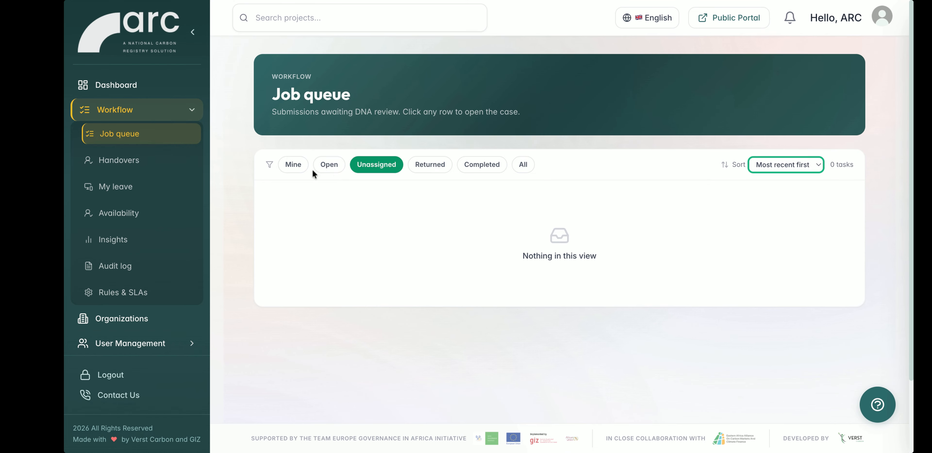
pyautogui.click(332, 169)
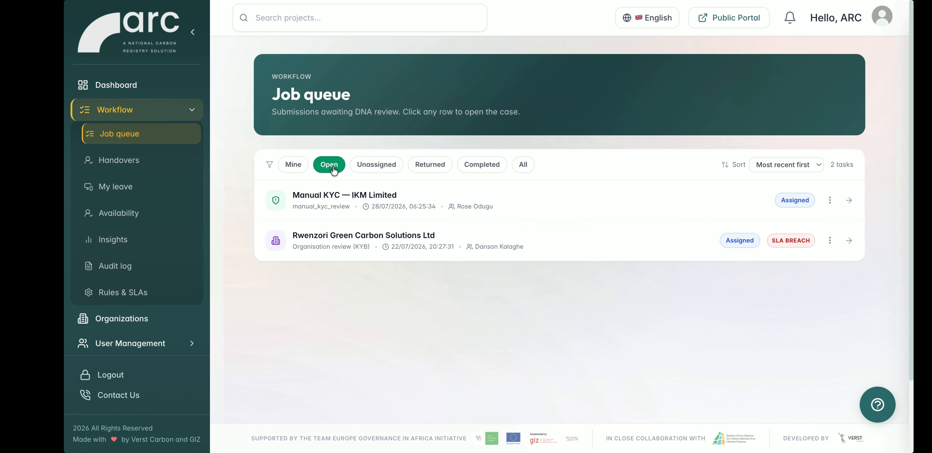
pyautogui.click(301, 166)
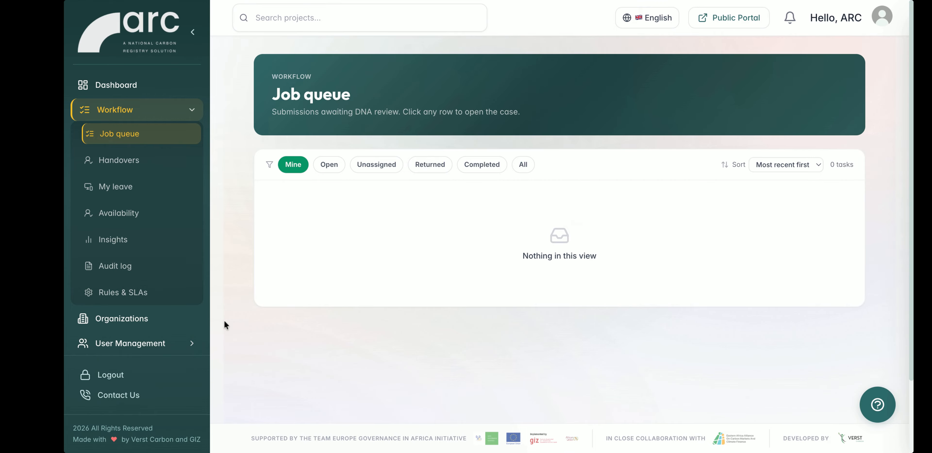
# View the pending handover requests and the officers' pending out-of-office requests in the Workflow section.
pyautogui.click(128, 162)
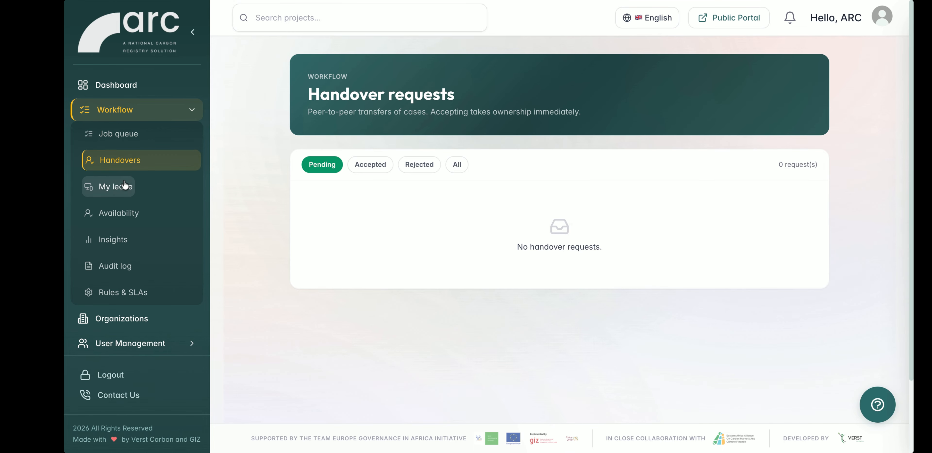
pyautogui.click(121, 214)
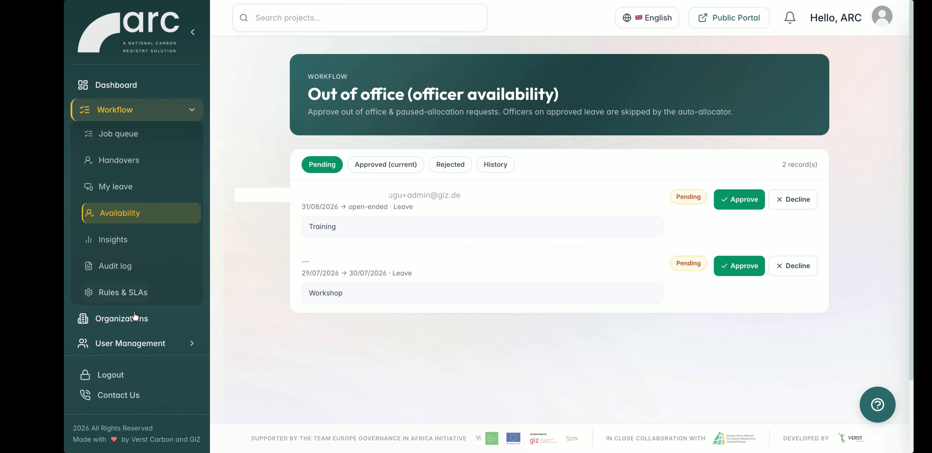
# Mark the Central Uganda Clean Cooking Programme's entry in the Corresponding Adjustments register as reported.
pyautogui.scroll(-8, 135, 315)
pyautogui.scroll(-3, 135, 315)
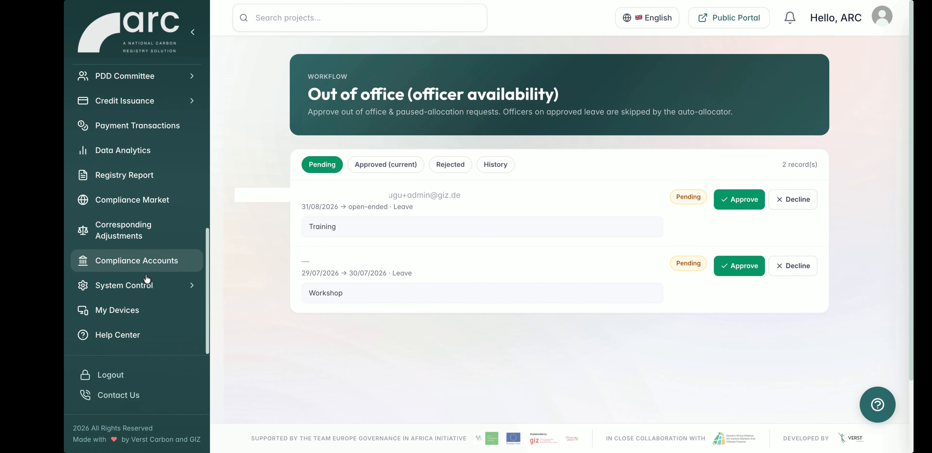
pyautogui.click(134, 230)
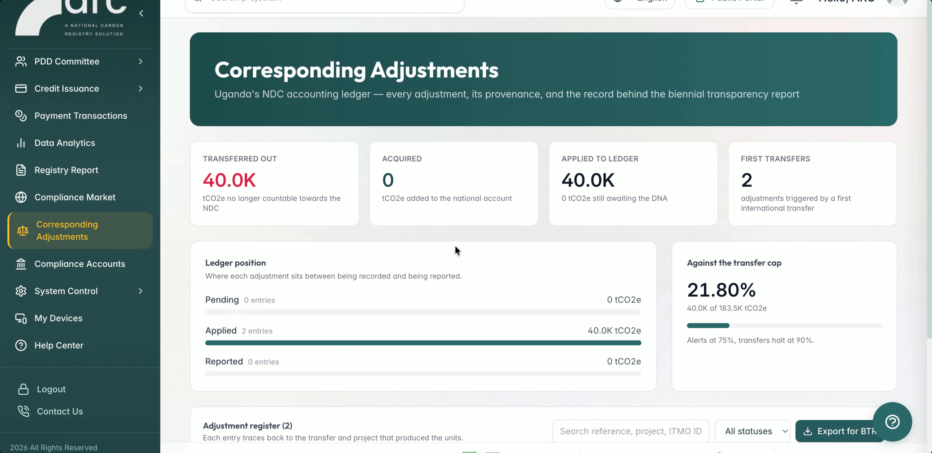
pyautogui.scroll(-5, 455, 245)
pyautogui.scroll(-3, 656, 256)
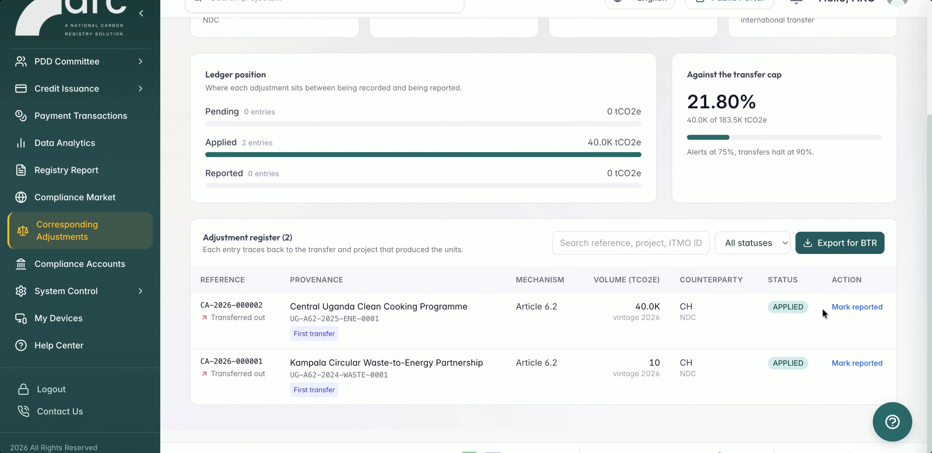
pyautogui.click(854, 307)
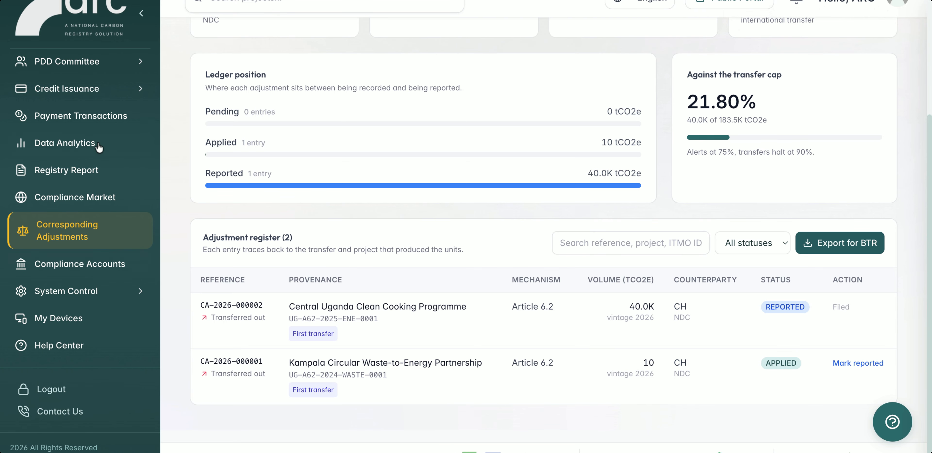
# Look through the Registry Analytics for sectors, committee review, and financial revenue, including the revenue charts and lifecycle stage table.
pyautogui.click(87, 145)
pyautogui.scroll(5, 411, 225)
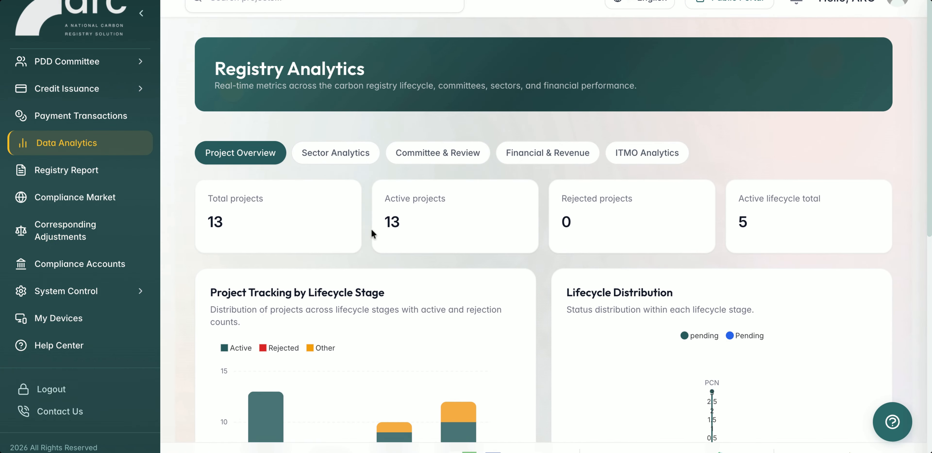
pyautogui.click(335, 154)
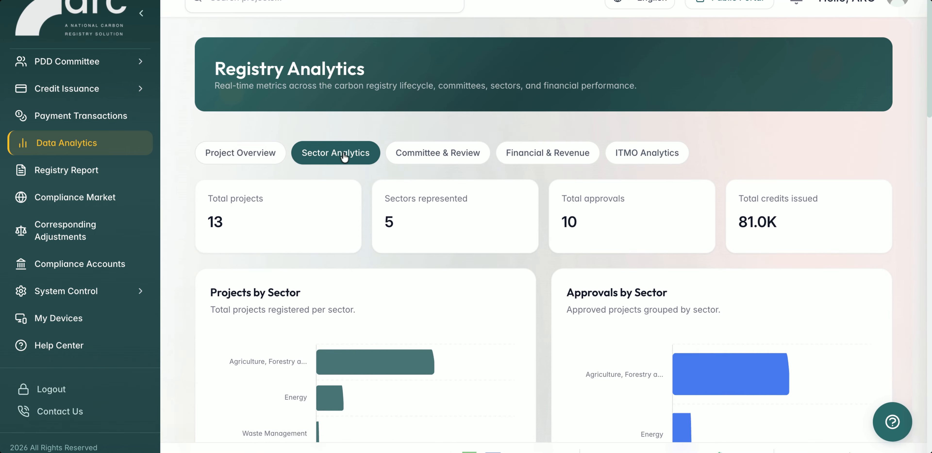
pyautogui.click(461, 156)
pyautogui.click(560, 154)
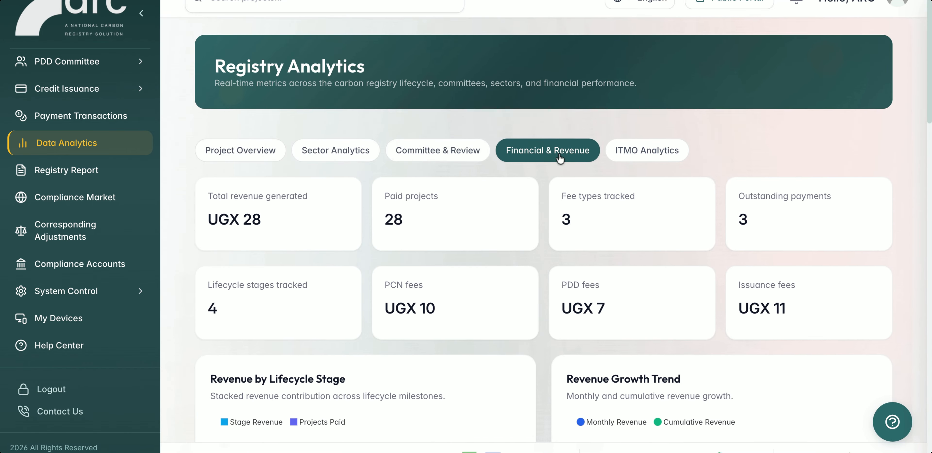
pyautogui.scroll(-5, 559, 157)
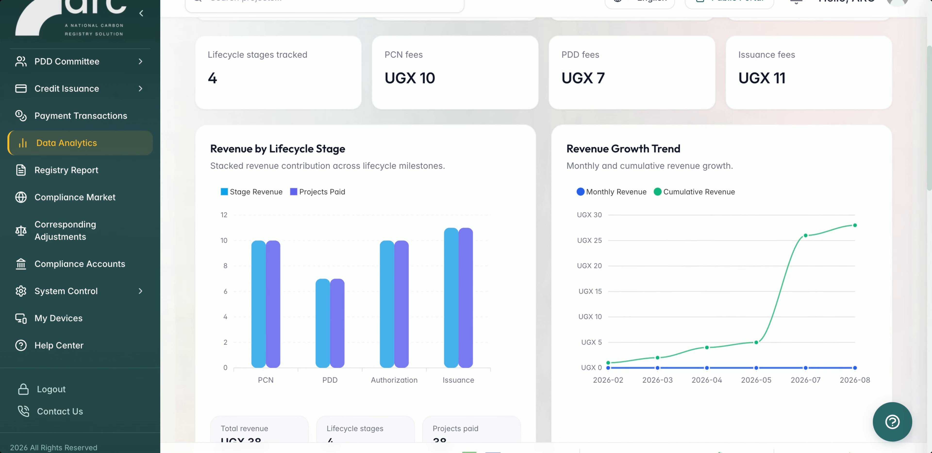
pyautogui.scroll(-3, 563, 230)
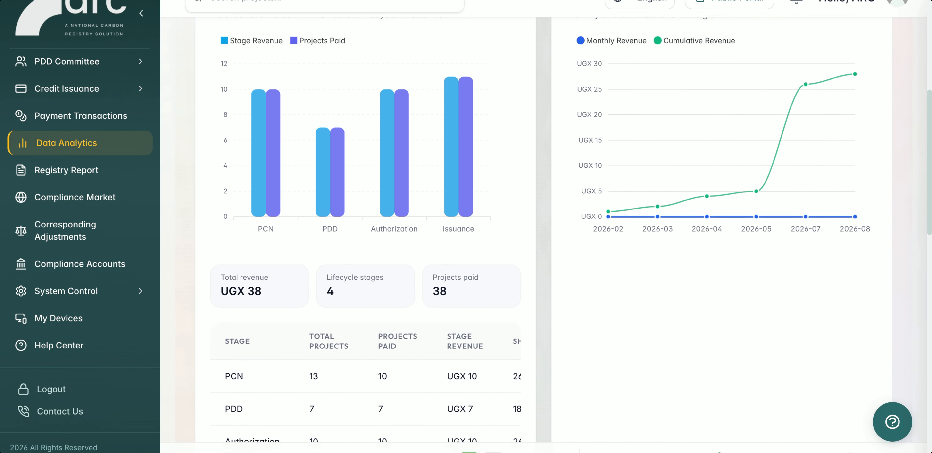
pyautogui.scroll(8, 543, 231)
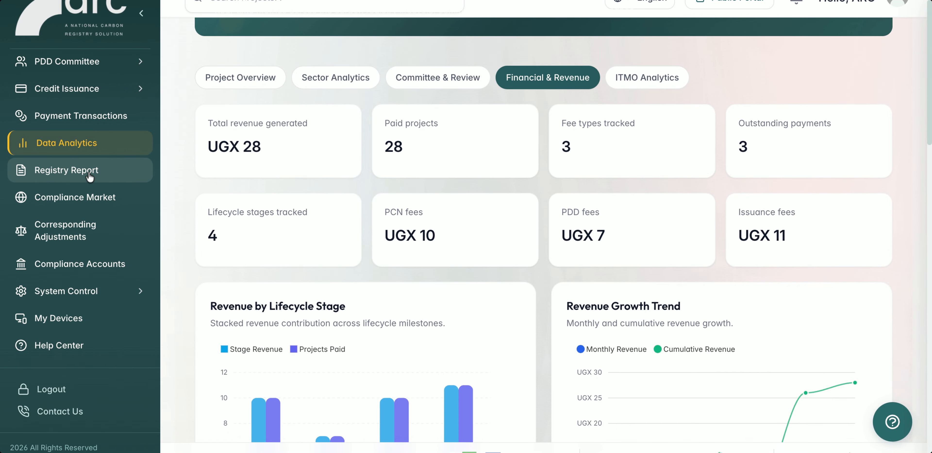
# Review the Registry Report's Project Design Documentation, Credit Issuance and Authorization sections, including the list of authorization requests.
pyautogui.click(66, 170)
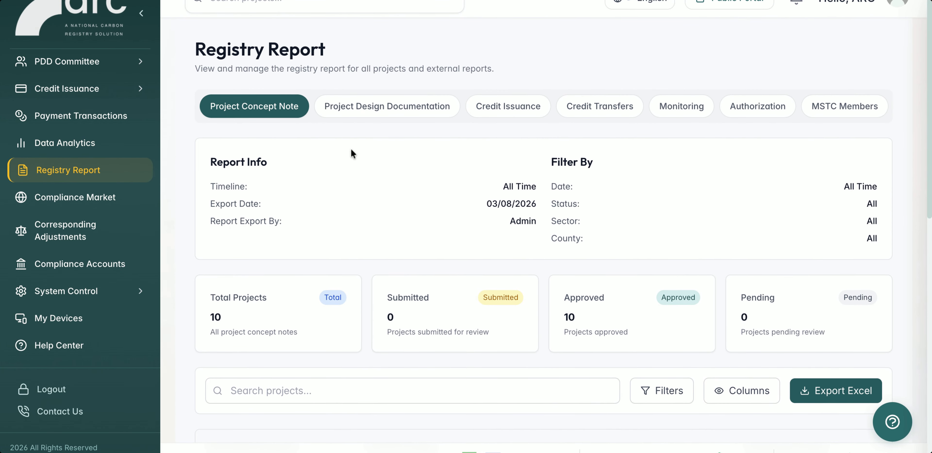
pyautogui.click(395, 109)
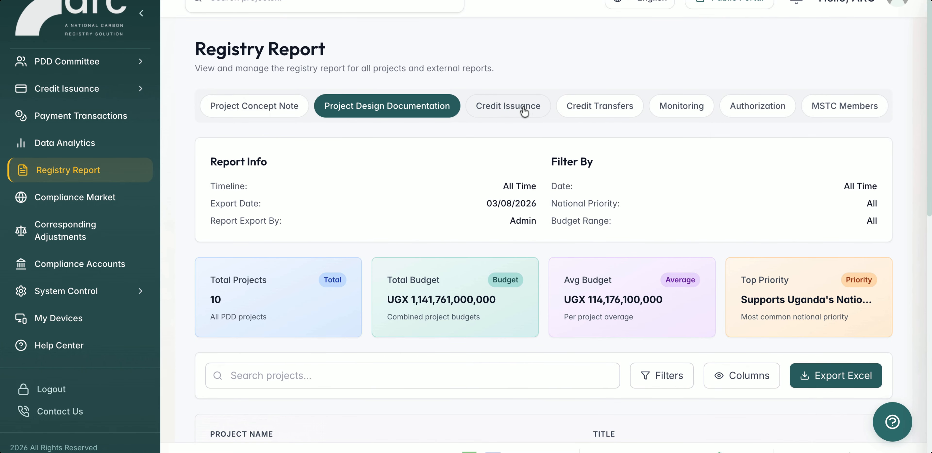
pyautogui.click(523, 109)
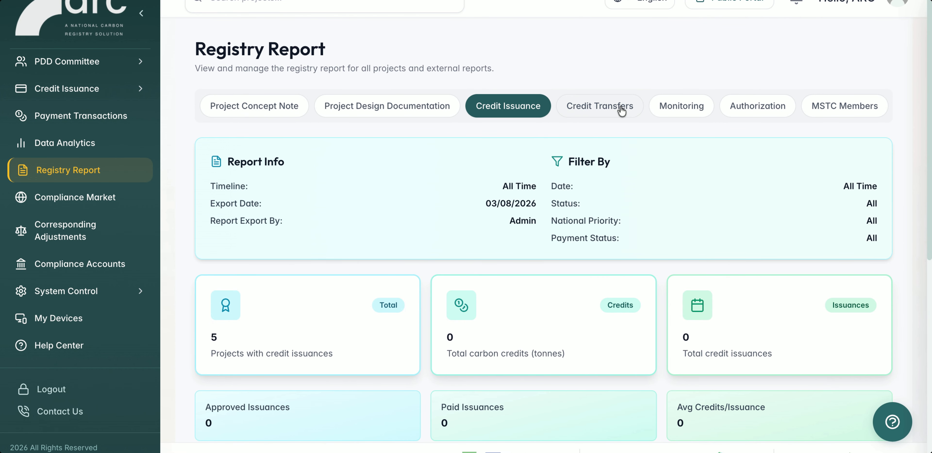
pyautogui.click(764, 112)
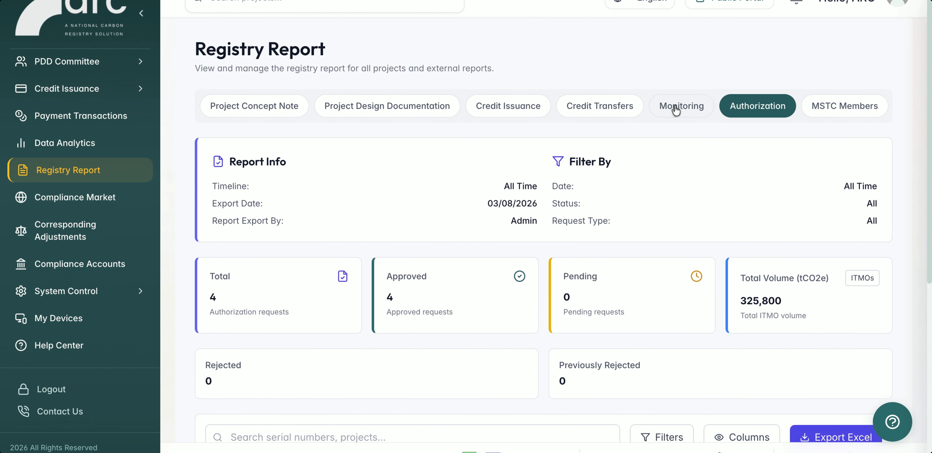
pyautogui.scroll(-7, 693, 225)
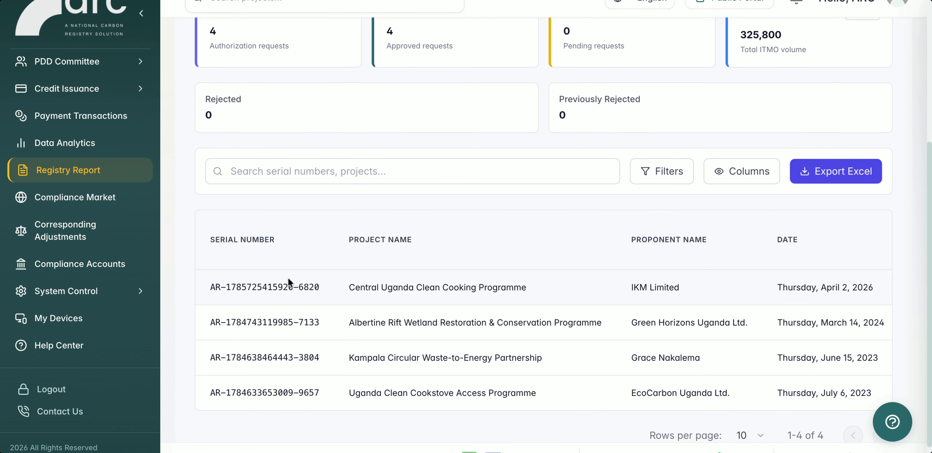
# View the devices signed in to the account and show the System Control options.
pyautogui.click(73, 326)
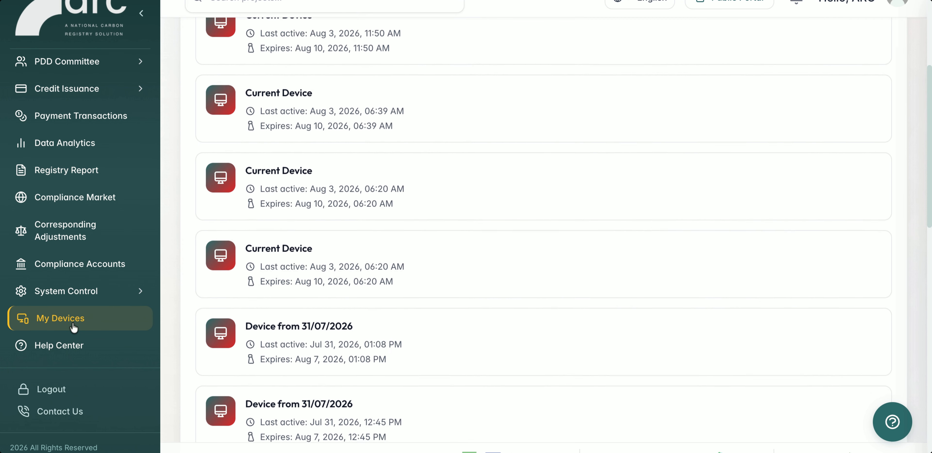
pyautogui.scroll(7, 349, 267)
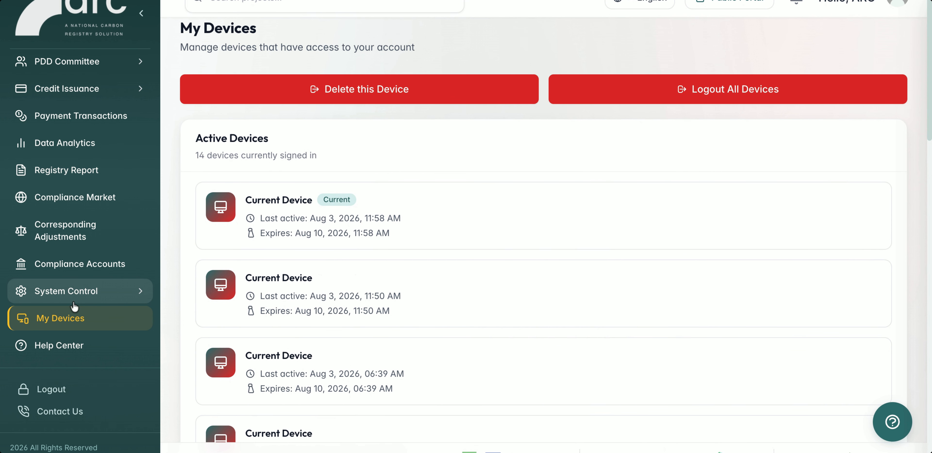
pyautogui.click(98, 289)
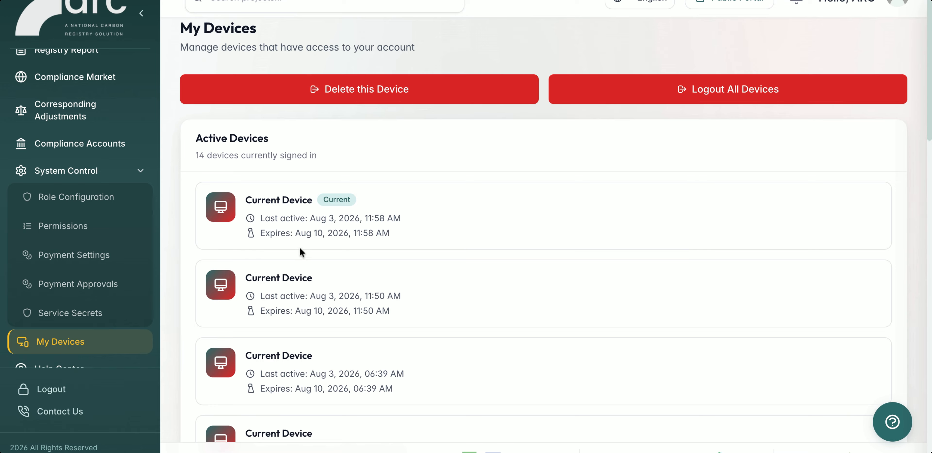
# Return to the Admin Dashboard and open the registry's public portal.
pyautogui.scroll(8, 139, 156)
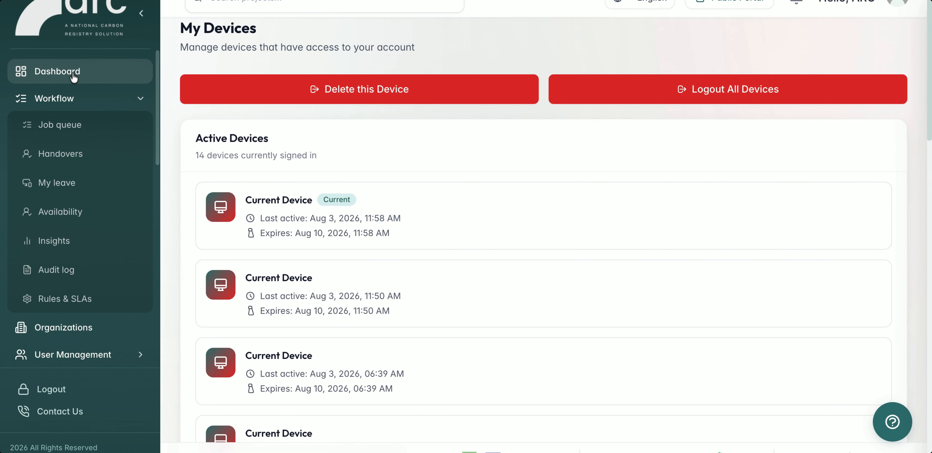
pyautogui.click(73, 77)
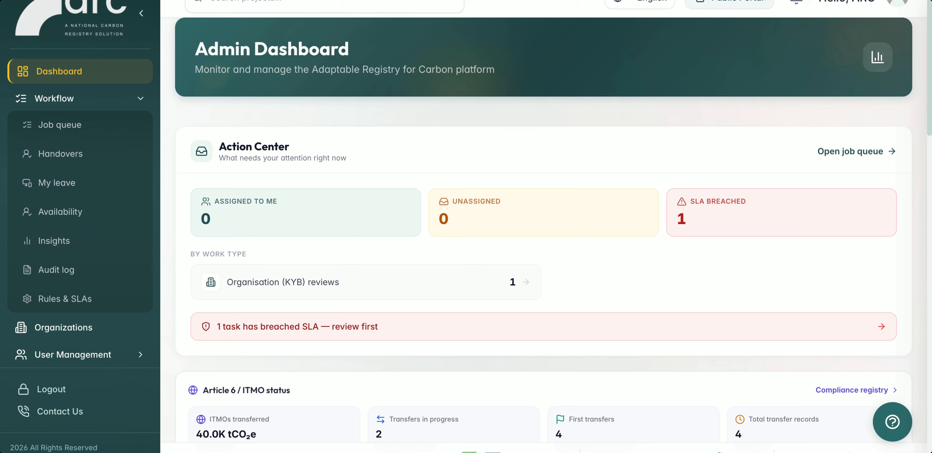
pyautogui.click(730, 2)
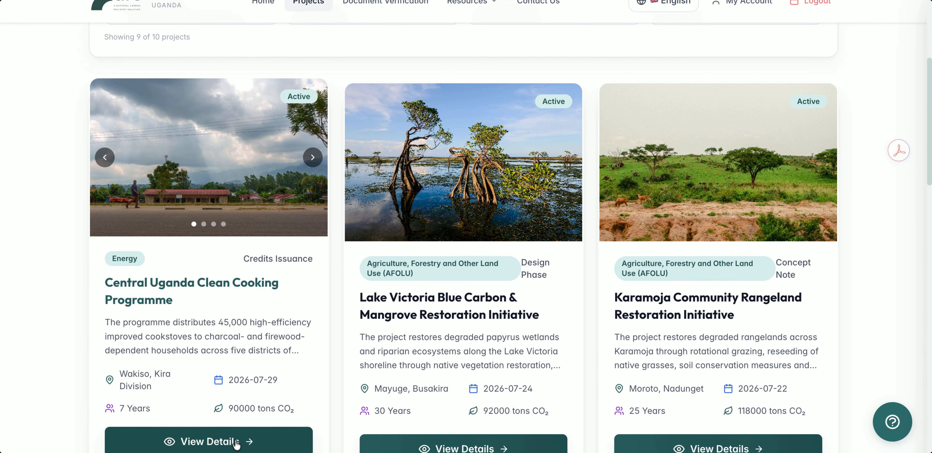
# Open the public page of the Central Uganda Clean Cooking Programme and read its description and SDG co-benefits.
pyautogui.click(236, 441)
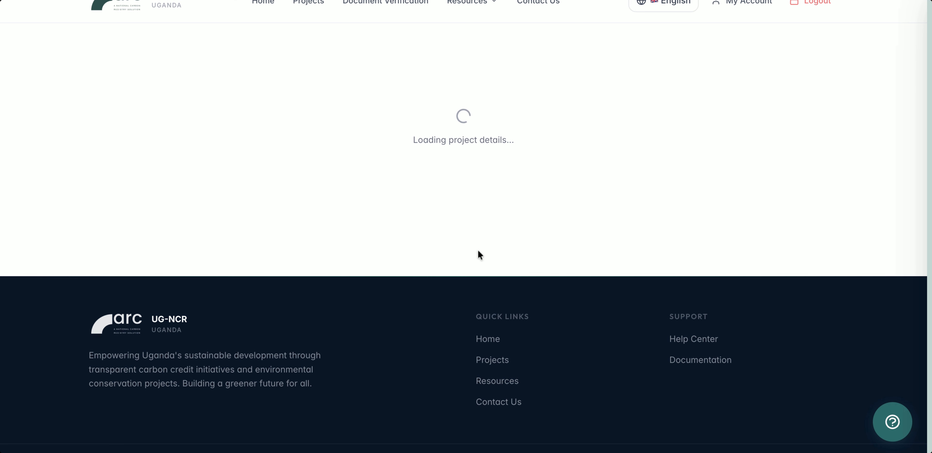
pyautogui.scroll(-3, 478, 253)
pyautogui.scroll(-10, 478, 251)
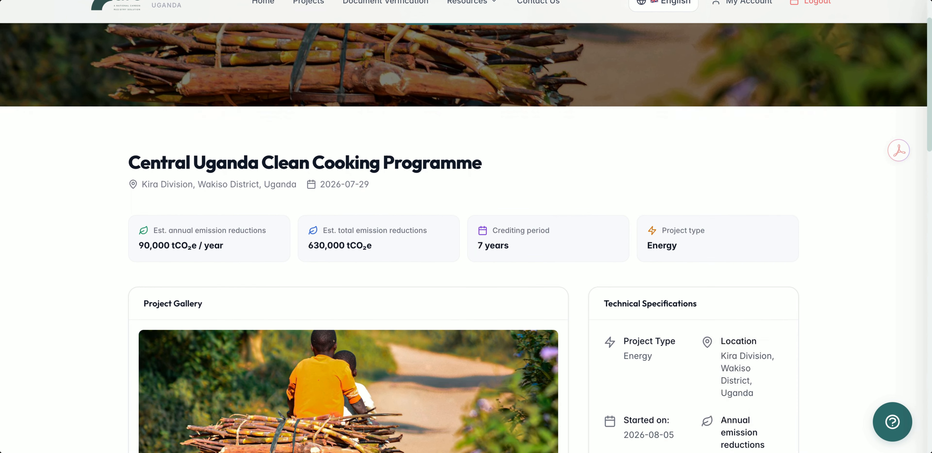
pyautogui.scroll(-15, 464, 237)
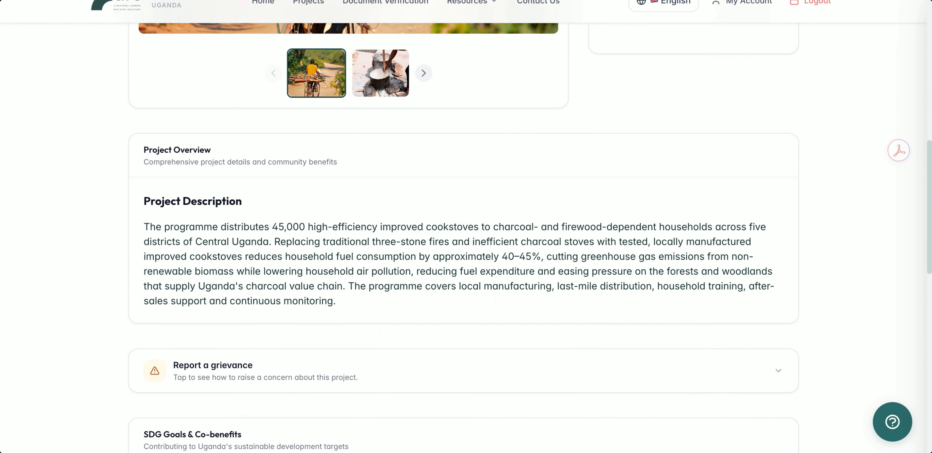
pyautogui.scroll(-6, 466, 235)
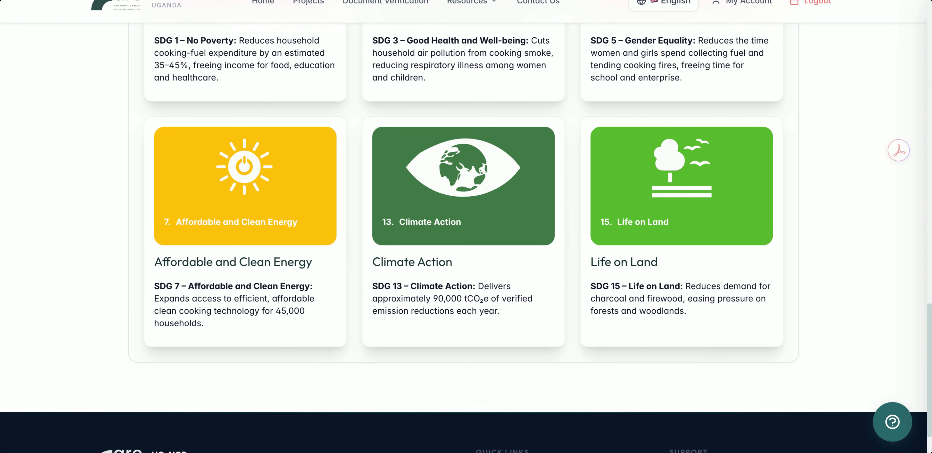